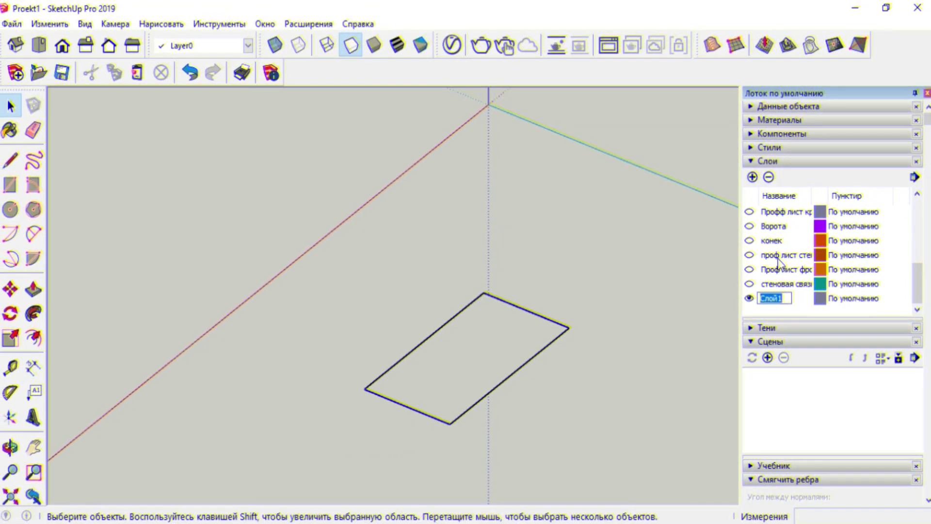
Name the new layer ландшафт.
{"action": "type", "text": "ландшафт"}
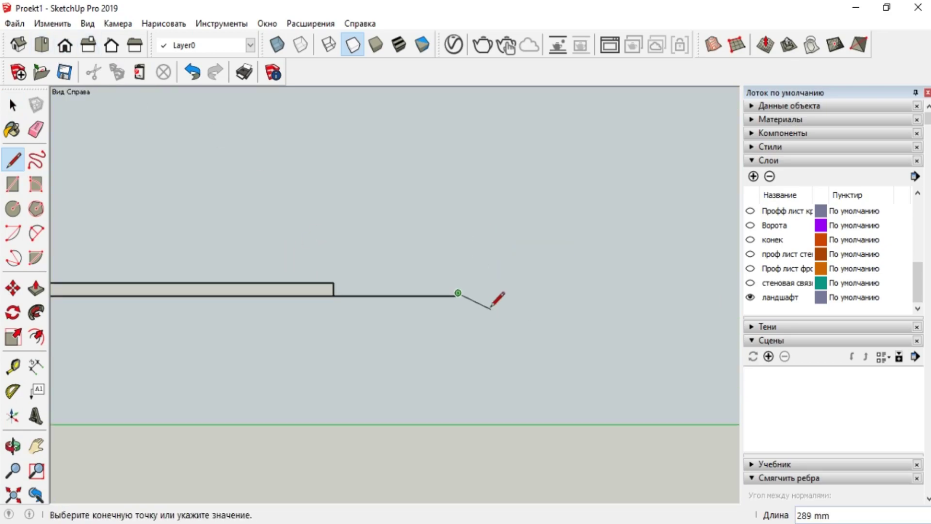
Complete the triangular slope profile at the slab's long edge, joining the bottom line's outer end to the slab's top corner.
{"action": "left_click", "coordinate": [296, 285]}
{"action": "scroll", "coordinate": [358, 252], "scroll_direction": "down", "scroll_amount": 2}
{"action": "middle_click_drag", "start_coordinate": [369, 285], "coordinate": [349, 335]}
{"action": "left_click", "coordinate": [202, 46]}
{"action": "left_click", "coordinate": [186, 204]}
{"action": "left_click", "coordinate": [443, 296]}
{"action": "scroll", "coordinate": [443, 291], "scroll_direction": "down", "scroll_amount": 4}
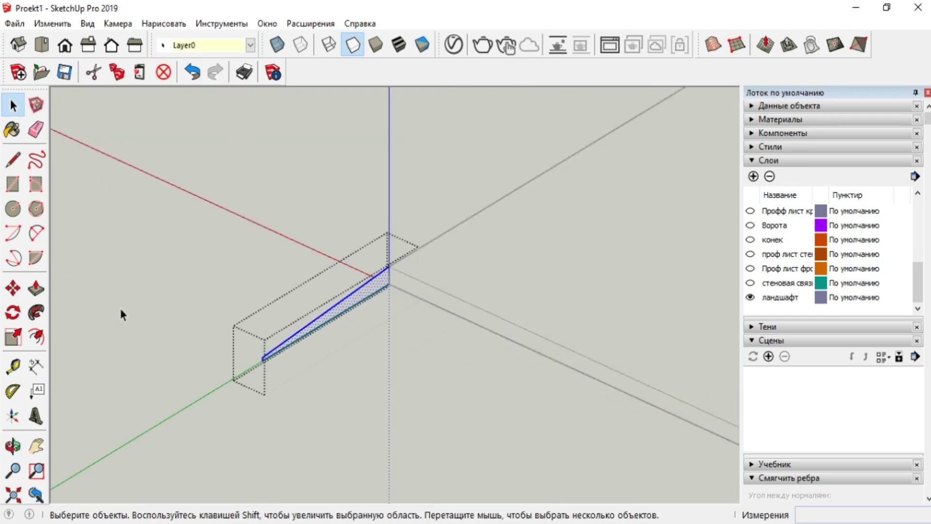
Extrude the triangular slope profile along the full length of the slab's long edge.
{"action": "key", "text": "p"}
{"action": "scroll", "coordinate": [481, 329], "scroll_direction": "up", "scroll_amount": 5}
{"action": "key", "text": "space"}
Copy the slope strip and flip the copy to suit the slab's opposite long edge.
{"action": "left_click", "coordinate": [41, 45]}
{"action": "scroll", "coordinate": [271, 278], "scroll_direction": "up", "scroll_amount": 5}
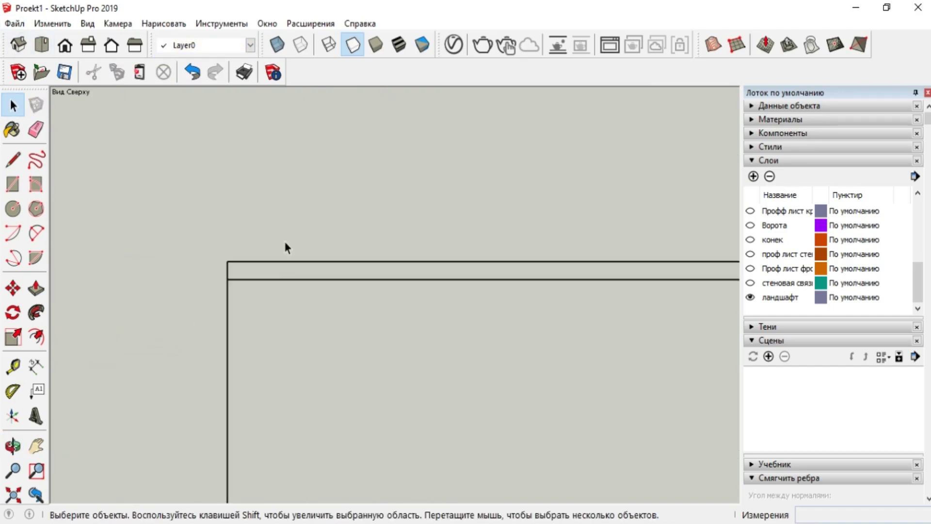
{"action": "left_click", "coordinate": [251, 253]}
{"action": "key", "text": "ctrl"}
{"action": "scroll", "coordinate": [257, 291], "scroll_direction": "down", "scroll_amount": 3}
{"action": "right_click", "coordinate": [327, 294]}
{"action": "mouse_move", "coordinate": [427, 434]}
{"action": "left_click", "coordinate": [555, 450]}
Move the flipped slope strip flush against the slab's opposite long edge.
{"action": "middle_click_drag", "start_coordinate": [422, 311], "coordinate": [640, 97]}
{"action": "scroll", "coordinate": [426, 379], "scroll_direction": "up", "scroll_amount": 8}
{"action": "left_click", "coordinate": [383, 426]}
{"action": "key", "text": "m"}
{"action": "left_click", "coordinate": [359, 370]}
{"action": "left_click", "coordinate": [359, 388]}
{"action": "key", "text": "space"}
{"action": "left_click", "coordinate": [691, 482]}
{"action": "scroll", "coordinate": [417, 388], "scroll_direction": "down", "scroll_amount": 8}
{"action": "middle_click_drag", "start_coordinate": [382, 409], "coordinate": [426, 417]}
{"action": "scroll", "coordinate": [448, 344], "scroll_direction": "down", "scroll_amount": 6}
{"action": "middle_click_drag", "start_coordinate": [448, 344], "coordinate": [504, 379]}
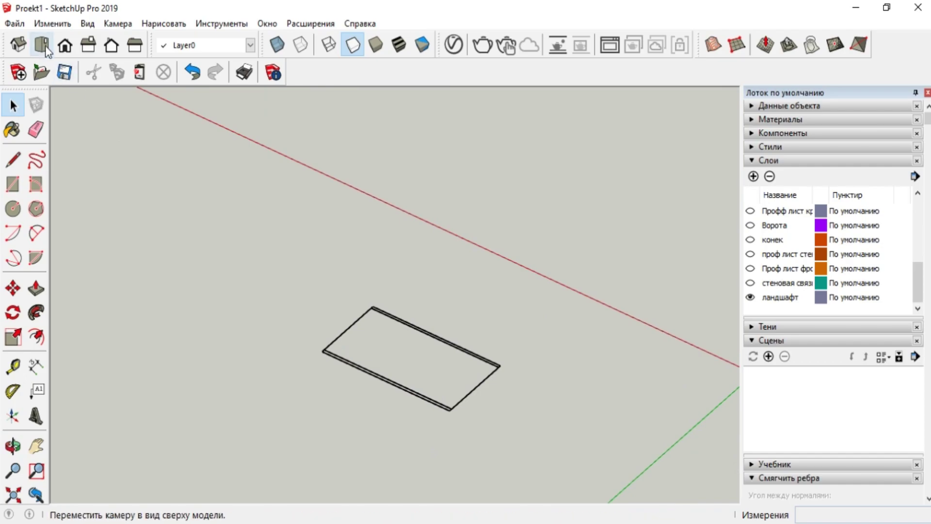
In top view, draw a Sandbox grid that extends beyond the slab on all four sides.
{"action": "scroll", "coordinate": [332, 236], "scroll_direction": "up", "scroll_amount": 1}
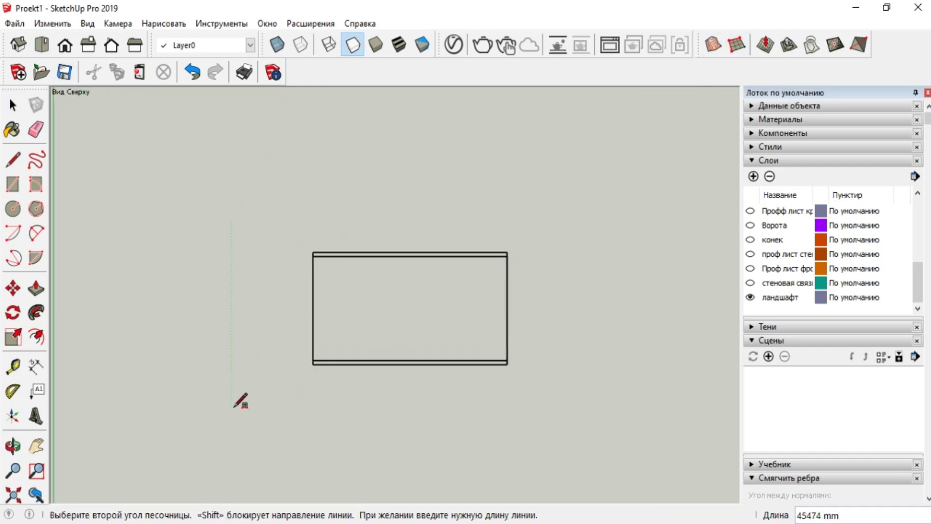
{"action": "left_click", "coordinate": [578, 418]}
{"action": "left_click", "coordinate": [13, 105]}
{"action": "scroll", "coordinate": [322, 379], "scroll_direction": "up", "scroll_amount": 5}
{"action": "middle_click_drag", "start_coordinate": [293, 386], "coordinate": [364, 445]}
{"action": "double_click", "coordinate": [376, 439]}
{"action": "scroll", "coordinate": [361, 439], "scroll_direction": "down", "scroll_amount": 4}
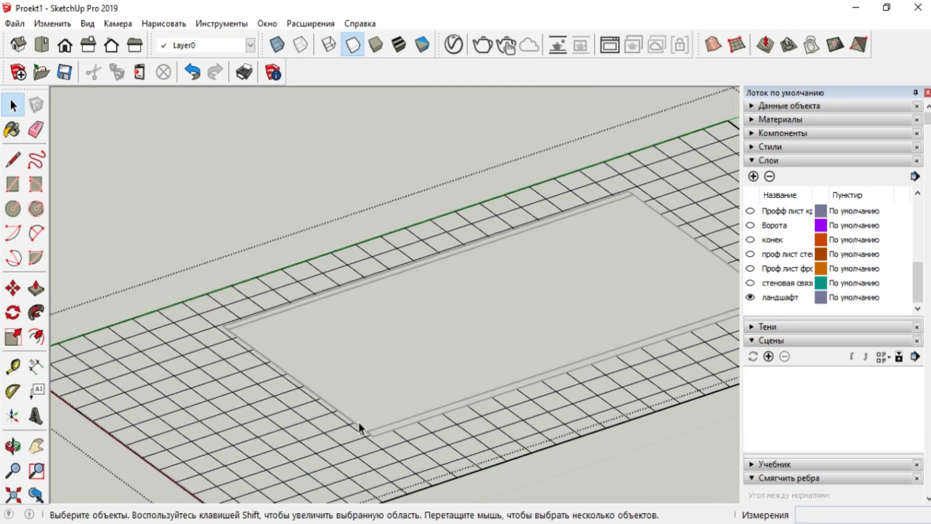
{"action": "left_click", "coordinate": [89, 368]}
Move the grid horizontally so that one of its vertices lies directly below the slab's corner.
{"action": "scroll", "coordinate": [353, 425], "scroll_direction": "up", "scroll_amount": 3}
{"action": "left_click", "coordinate": [135, 348]}
{"action": "left_click", "coordinate": [13, 288]}
{"action": "scroll", "coordinate": [366, 426], "scroll_direction": "up", "scroll_amount": 6}
{"action": "left_click", "coordinate": [333, 412]}
{"action": "scroll", "coordinate": [333, 404], "scroll_direction": "up", "scroll_amount": 3}
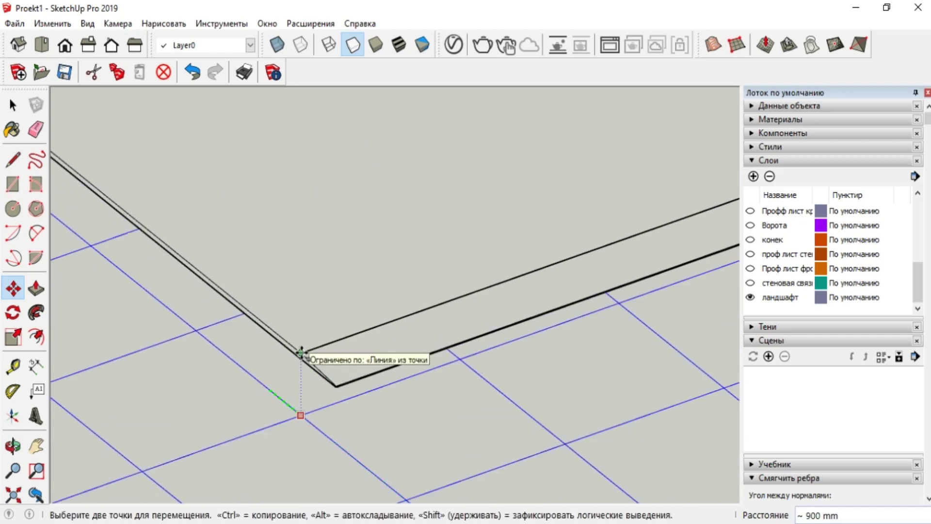
{"action": "left_click", "coordinate": [336, 386]}
{"action": "scroll", "coordinate": [339, 417], "scroll_direction": "down", "scroll_amount": 2}
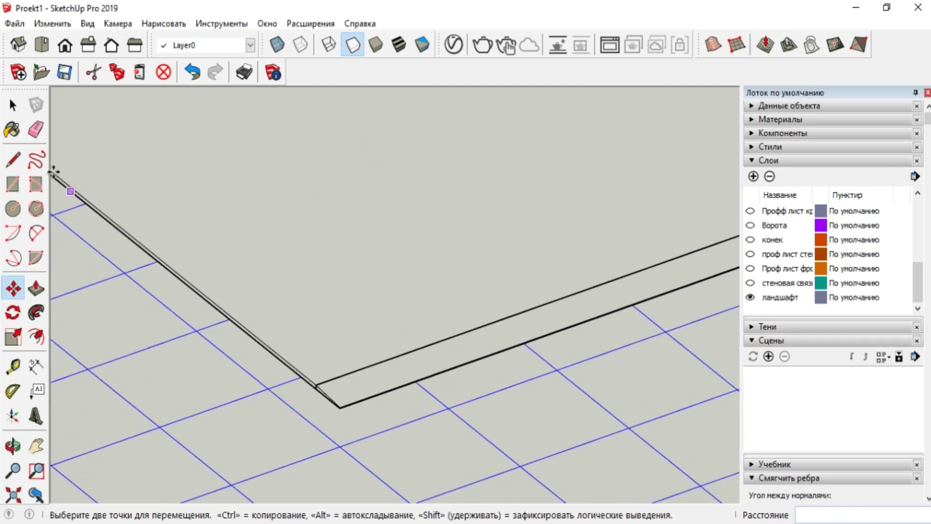
Inside the grid group, raise the grid area enclosing the slab vertically to the slab's lower corner.
{"action": "left_click", "coordinate": [13, 105]}
{"action": "scroll", "coordinate": [225, 229], "scroll_direction": "down", "scroll_amount": 5}
{"action": "left_click", "coordinate": [43, 47]}
{"action": "double_click", "coordinate": [214, 356]}
{"action": "scroll", "coordinate": [203, 359], "scroll_direction": "down", "scroll_amount": 3}
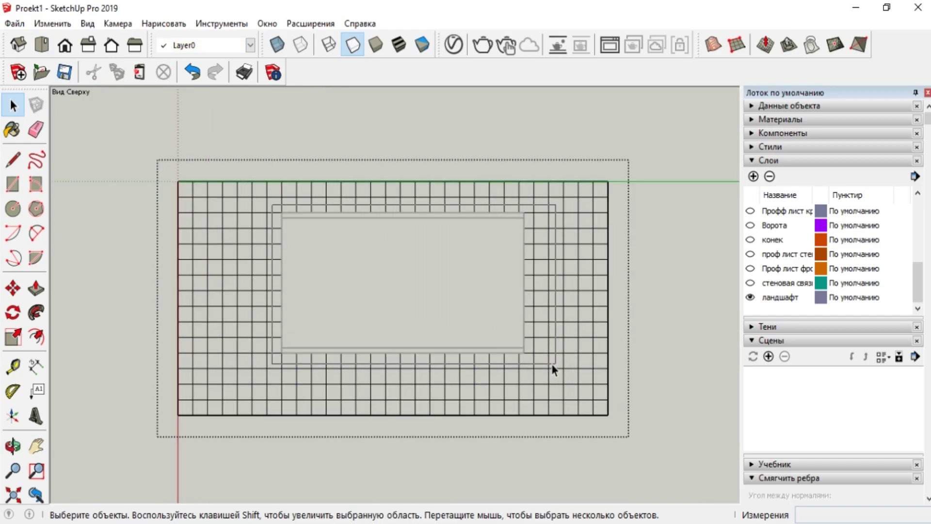
{"action": "left_click", "coordinate": [13, 288]}
{"action": "middle_click_drag", "start_coordinate": [286, 466], "coordinate": [328, 402]}
{"action": "scroll", "coordinate": [333, 394], "scroll_direction": "up", "scroll_amount": 8}
{"action": "left_click", "coordinate": [306, 355]}
{"action": "left_click", "coordinate": [307, 331]}
{"action": "scroll", "coordinate": [304, 396], "scroll_direction": "down", "scroll_amount": 6}
{"action": "middle_click_drag", "start_coordinate": [243, 396], "coordinate": [357, 378]}
{"action": "left_click", "coordinate": [13, 105]}
Examine how the raised grid meets the slab's corners and edges, from above and in perspective.
{"action": "left_click", "coordinate": [42, 45]}
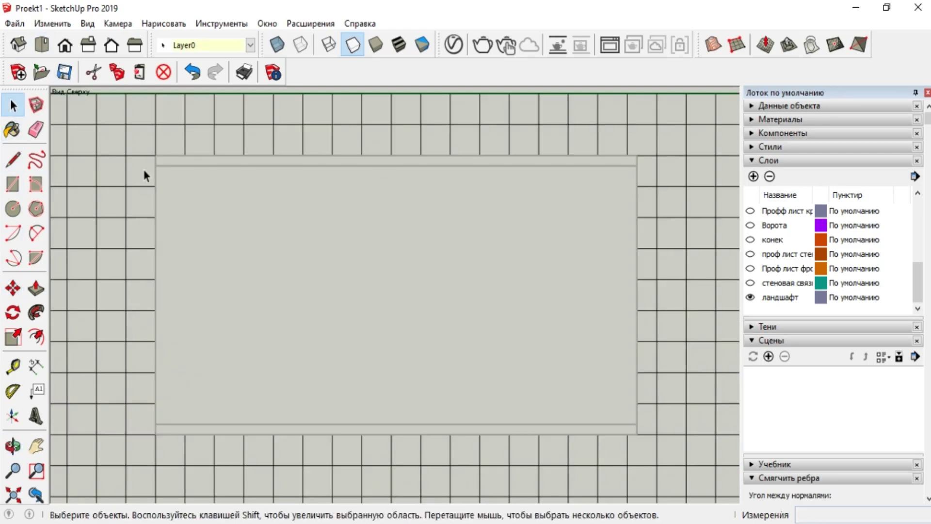
{"action": "middle_click_drag", "start_coordinate": [334, 329], "coordinate": [458, 296]}
{"action": "scroll", "coordinate": [458, 295], "scroll_direction": "down", "scroll_amount": 4}
{"action": "left_click", "coordinate": [13, 288]}
{"action": "scroll", "coordinate": [334, 364], "scroll_direction": "up", "scroll_amount": 3}
{"action": "middle_click_drag", "start_coordinate": [272, 379], "coordinate": [393, 277]}
{"action": "scroll", "coordinate": [300, 359], "scroll_direction": "down", "scroll_amount": 1}
{"action": "scroll", "coordinate": [393, 277], "scroll_direction": "up", "scroll_amount": 3}
{"action": "scroll", "coordinate": [233, 358], "scroll_direction": "up", "scroll_amount": 5}
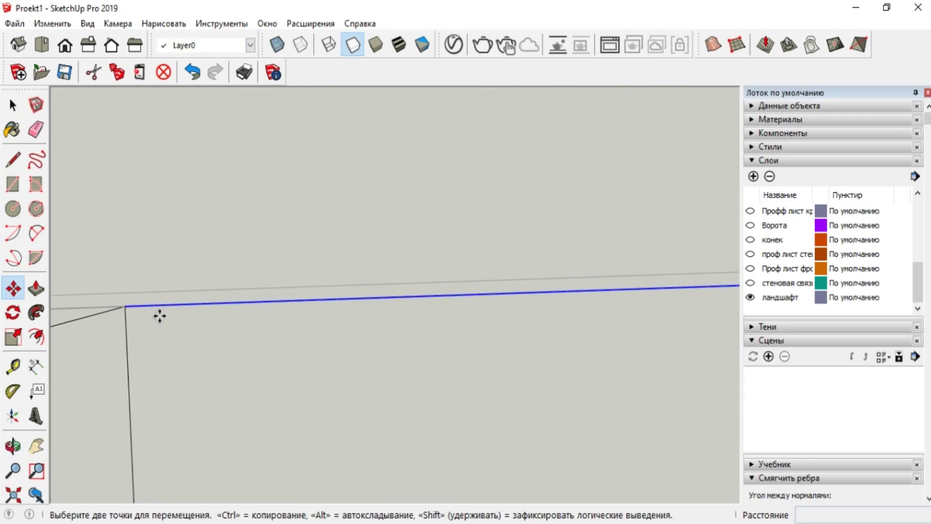
{"action": "left_click", "coordinate": [43, 44]}
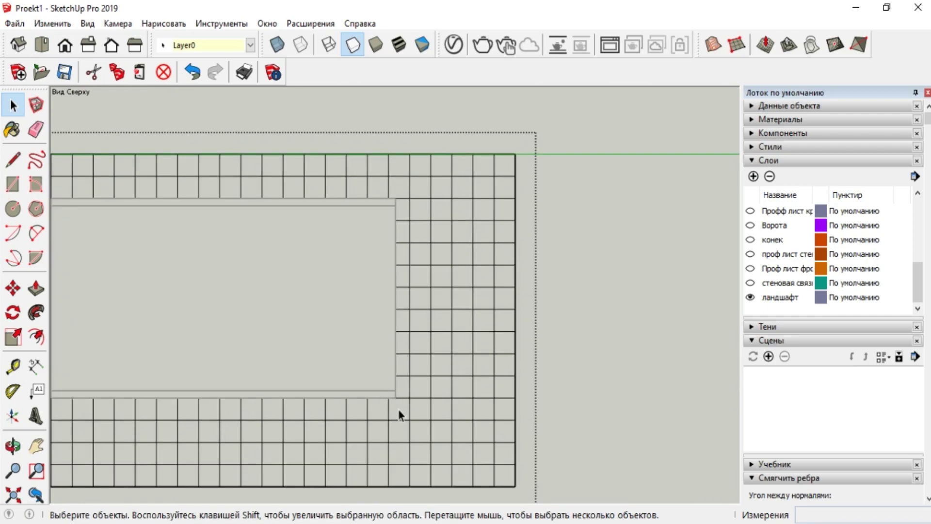
{"action": "left_click_drag", "start_coordinate": [397, 408], "coordinate": [399, 410]}
{"action": "middle_click_drag", "start_coordinate": [398, 410], "coordinate": [356, 356]}
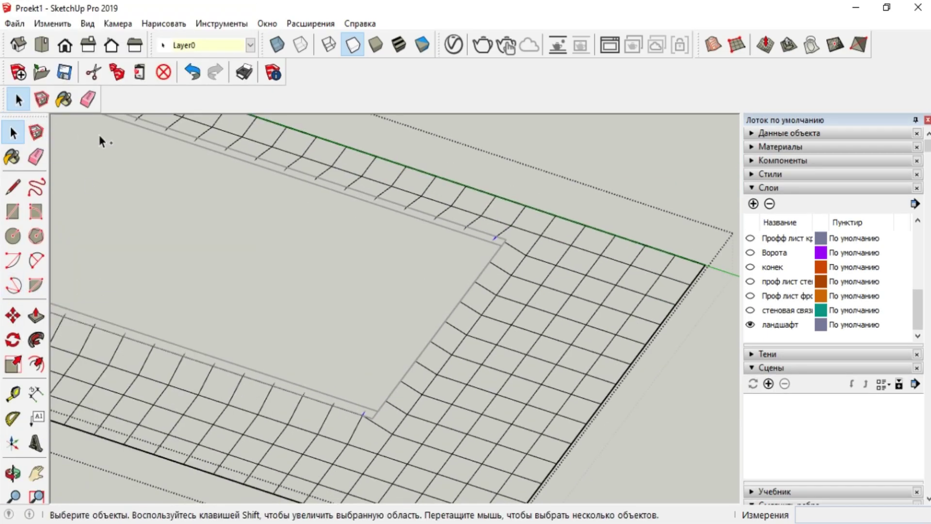
Undo and reapply the last grid raise, and hide the extra Основные toolbar.
{"action": "key", "text": "ctrl+z"}
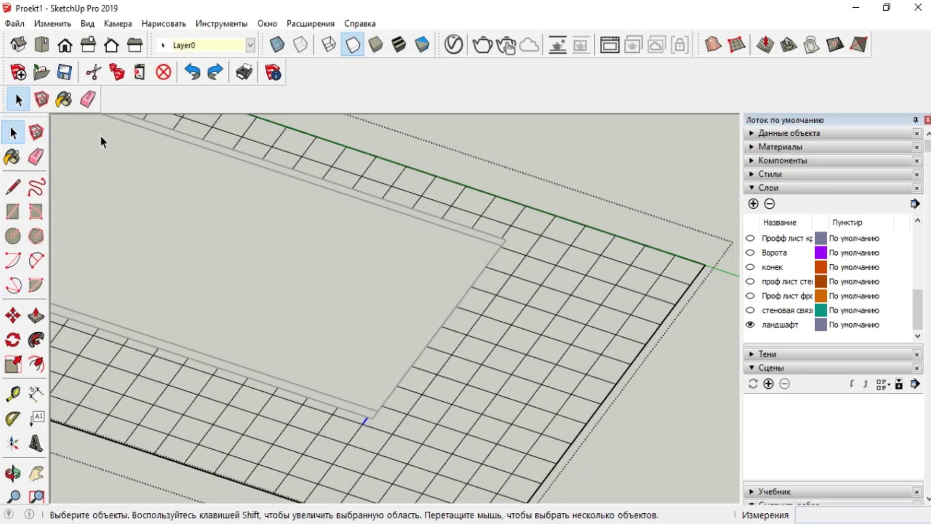
{"action": "middle_click_drag", "start_coordinate": [204, 199], "coordinate": [212, 119]}
{"action": "left_click", "coordinate": [215, 72]}
{"action": "right_click", "coordinate": [350, 83]}
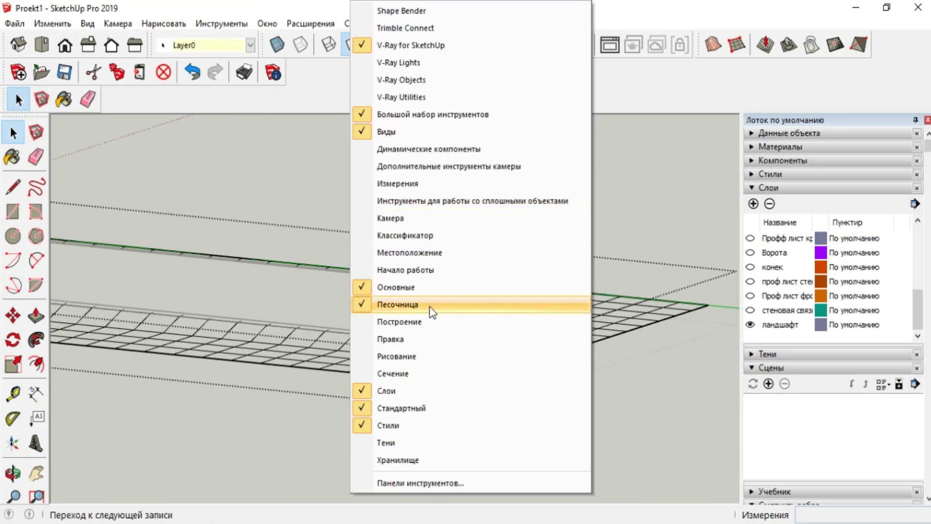
{"action": "left_click", "coordinate": [402, 287]}
Move the grid column nearest the slab's short edge about 1000 mm onto that edge and close the grid group.
{"action": "left_click", "coordinate": [43, 45]}
{"action": "scroll", "coordinate": [272, 271], "scroll_direction": "down", "scroll_amount": 6}
{"action": "middle_click_drag", "start_coordinate": [293, 340], "coordinate": [238, 194]}
{"action": "scroll", "coordinate": [291, 349], "scroll_direction": "up", "scroll_amount": 5}
{"action": "left_click", "coordinate": [12, 288]}
{"action": "scroll", "coordinate": [335, 340], "scroll_direction": "up", "scroll_amount": 3}
{"action": "middle_click_drag", "start_coordinate": [339, 333], "coordinate": [319, 276]}
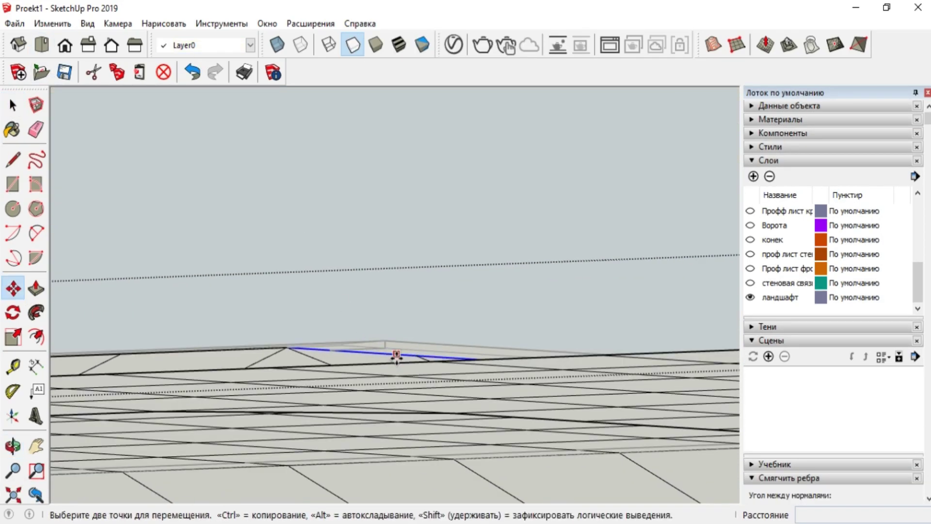
{"action": "left_click", "coordinate": [395, 359]}
{"action": "middle_click_drag", "start_coordinate": [394, 360], "coordinate": [400, 412]}
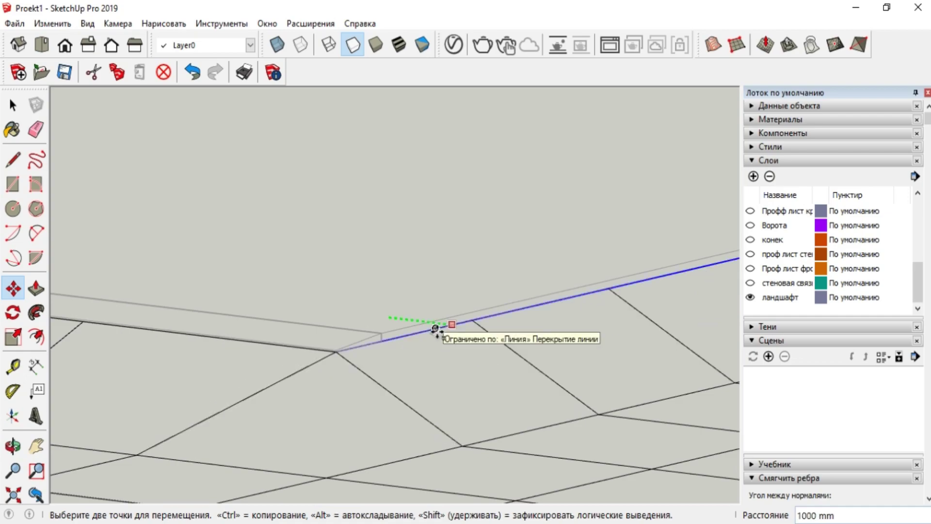
{"action": "left_click", "coordinate": [435, 329]}
{"action": "middle_click_drag", "start_coordinate": [431, 335], "coordinate": [401, 451]}
{"action": "key", "text": "space"}
{"action": "scroll", "coordinate": [403, 437], "scroll_direction": "down", "scroll_amount": 5}
{"action": "left_click", "coordinate": [529, 451]}
Delete the grid cells within the slab's footprint inside the grid group.
{"action": "scroll", "coordinate": [437, 368], "scroll_direction": "down", "scroll_amount": 3}
{"action": "middle_click_drag", "start_coordinate": [426, 349], "coordinate": [385, 437]}
{"action": "left_click", "coordinate": [43, 51]}
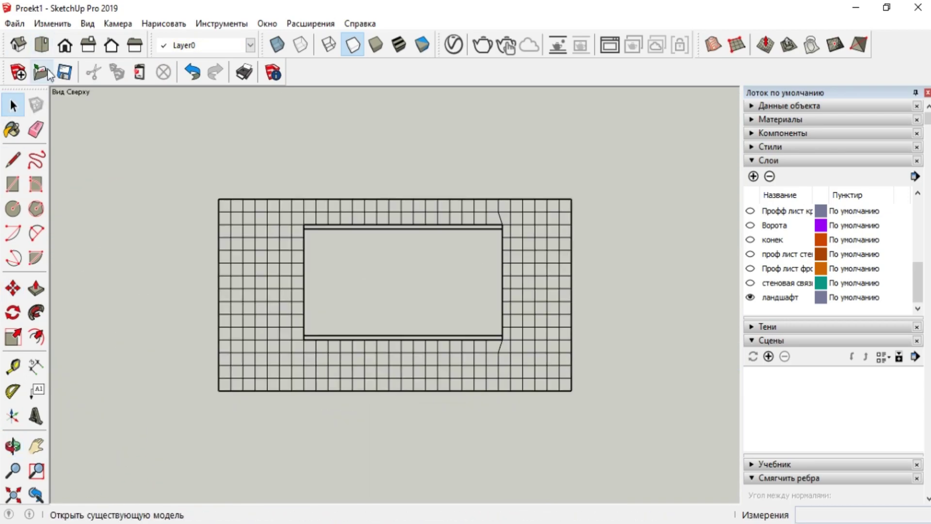
{"action": "scroll", "coordinate": [531, 236], "scroll_direction": "up", "scroll_amount": 3}
{"action": "left_click", "coordinate": [418, 281]}
{"action": "scroll", "coordinate": [761, 269], "scroll_direction": "up", "scroll_amount": 3}
{"action": "left_click", "coordinate": [771, 254]}
{"action": "double_click", "coordinate": [411, 270]}
{"action": "left_click_drag", "start_coordinate": [467, 403], "coordinate": [147, 234]}
{"action": "key", "text": "Delete"}
{"action": "left_click", "coordinate": [652, 310]}
Reopen the grid group and move the vertex beside the slab's corner along the short edge to below the slope's upper corner.
{"action": "middle_click_drag", "start_coordinate": [194, 407], "coordinate": [299, 348]}
{"action": "scroll", "coordinate": [299, 348], "scroll_direction": "up", "scroll_amount": 3}
{"action": "scroll", "coordinate": [198, 346], "scroll_direction": "up", "scroll_amount": 3}
{"action": "middle_click_drag", "start_coordinate": [146, 346], "coordinate": [301, 394]}
{"action": "left_click", "coordinate": [221, 425]}
{"action": "double_click", "coordinate": [220, 424]}
{"action": "scroll", "coordinate": [208, 420], "scroll_direction": "up", "scroll_amount": 4}
{"action": "key", "text": "m"}
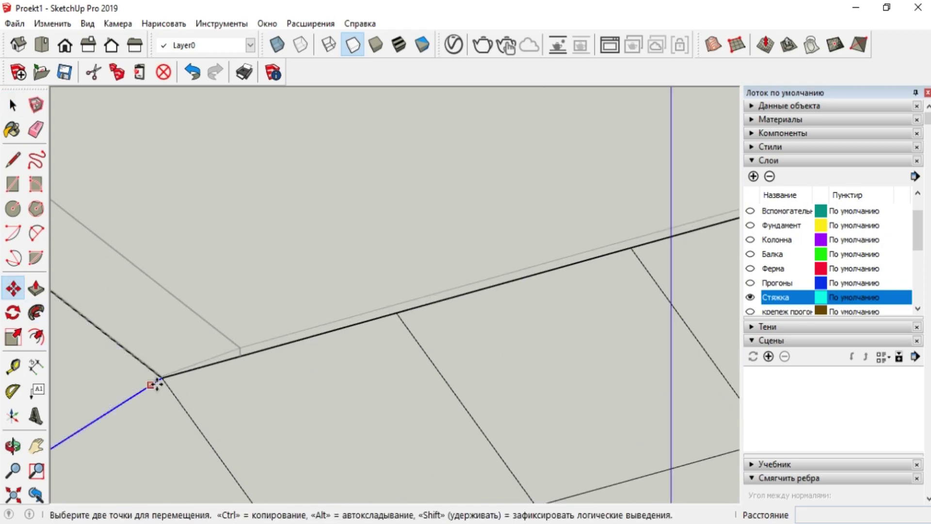
{"action": "left_click", "coordinate": [162, 376]}
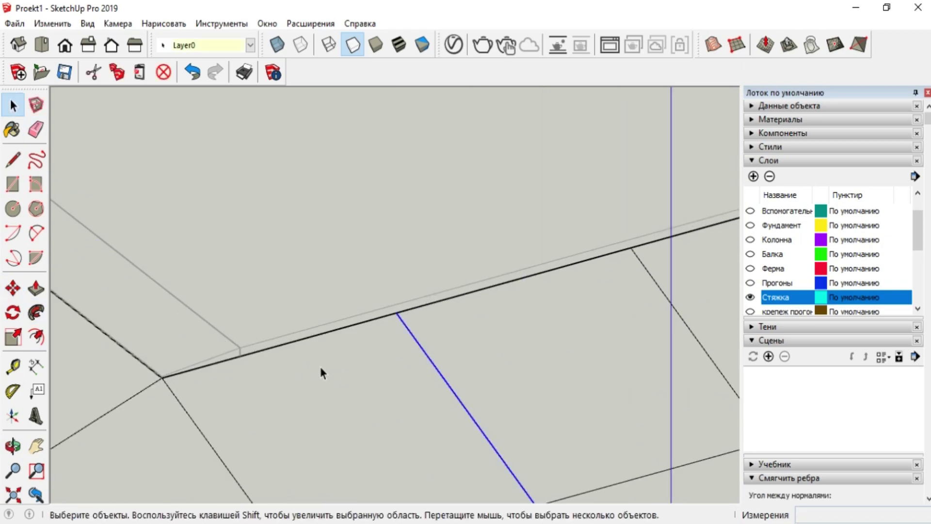
{"action": "left_click", "coordinate": [14, 288]}
{"action": "left_click", "coordinate": [397, 314]}
{"action": "left_click", "coordinate": [240, 356]}
Shift the neighbouring second-row grid vertex the same way and raise the edge vertex to the slab's top.
{"action": "scroll", "coordinate": [297, 326], "scroll_direction": "down", "scroll_amount": 2}
{"action": "left_click", "coordinate": [445, 436]}
{"action": "left_click", "coordinate": [298, 476]}
{"action": "scroll", "coordinate": [360, 375], "scroll_direction": "down", "scroll_amount": 2}
{"action": "middle_click_drag", "start_coordinate": [347, 413], "coordinate": [223, 428]}
{"action": "scroll", "coordinate": [231, 422], "scroll_direction": "up", "scroll_amount": 6}
{"action": "left_click", "coordinate": [267, 377]}
{"action": "left_click", "coordinate": [268, 368]}
At the other corner of this short edge, shift the edge vertex and its second-row neighbour into line with the slope's upper corner.
{"action": "scroll", "coordinate": [187, 404], "scroll_direction": "down", "scroll_amount": 8}
{"action": "scroll", "coordinate": [620, 322], "scroll_direction": "up", "scroll_amount": 7}
{"action": "left_click", "coordinate": [205, 362]}
{"action": "scroll", "coordinate": [268, 349], "scroll_direction": "up", "scroll_amount": 2}
{"action": "left_click", "coordinate": [332, 318]}
{"action": "scroll", "coordinate": [347, 302], "scroll_direction": "down", "scroll_amount": 3}
{"action": "left_click", "coordinate": [304, 467]}
{"action": "left_click", "coordinate": [454, 433]}
Raise the remaining grid vertices along this short edge one by one to the slab's top edge.
{"action": "scroll", "coordinate": [436, 422], "scroll_direction": "down", "scroll_amount": 5}
{"action": "scroll", "coordinate": [243, 408], "scroll_direction": "up", "scroll_amount": 7}
{"action": "left_click", "coordinate": [312, 374]}
{"action": "left_click", "coordinate": [311, 366]}
{"action": "left_click", "coordinate": [92, 421]}
{"action": "left_click", "coordinate": [91, 415]}
{"action": "scroll", "coordinate": [145, 402], "scroll_direction": "down", "scroll_amount": 8}
{"action": "left_click", "coordinate": [345, 355]}
{"action": "left_click", "coordinate": [345, 350]}
{"action": "scroll", "coordinate": [537, 342], "scroll_direction": "up", "scroll_amount": 2}
{"action": "left_click", "coordinate": [431, 320]}
{"action": "left_click", "coordinate": [431, 312]}
{"action": "left_click", "coordinate": [620, 276]}
{"action": "left_click", "coordinate": [618, 272]}
Select the grid vertices between the corners of the slab's other short edge and raise them together to the slab's top.
{"action": "scroll", "coordinate": [534, 311], "scroll_direction": "down", "scroll_amount": 7}
{"action": "scroll", "coordinate": [538, 390], "scroll_direction": "down", "scroll_amount": 4}
{"action": "scroll", "coordinate": [380, 380], "scroll_direction": "up", "scroll_amount": 4}
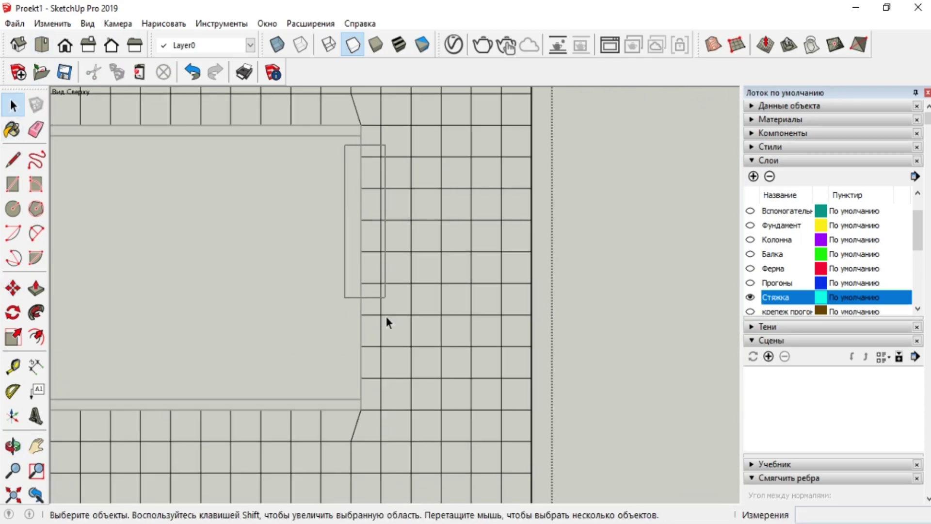
{"action": "left_click_drag", "start_coordinate": [387, 318], "coordinate": [386, 389]}
{"action": "middle_click_drag", "start_coordinate": [412, 415], "coordinate": [356, 380]}
{"action": "scroll", "coordinate": [332, 364], "scroll_direction": "up", "scroll_amount": 5}
{"action": "middle_click_drag", "start_coordinate": [304, 335], "coordinate": [281, 315]}
{"action": "key", "text": "m"}
{"action": "scroll", "coordinate": [355, 373], "scroll_direction": "up", "scroll_amount": 2}
{"action": "left_click", "coordinate": [356, 371]}
{"action": "left_click", "coordinate": [356, 362]}
{"action": "key", "text": "space"}
{"action": "scroll", "coordinate": [436, 365], "scroll_direction": "down", "scroll_amount": 2}
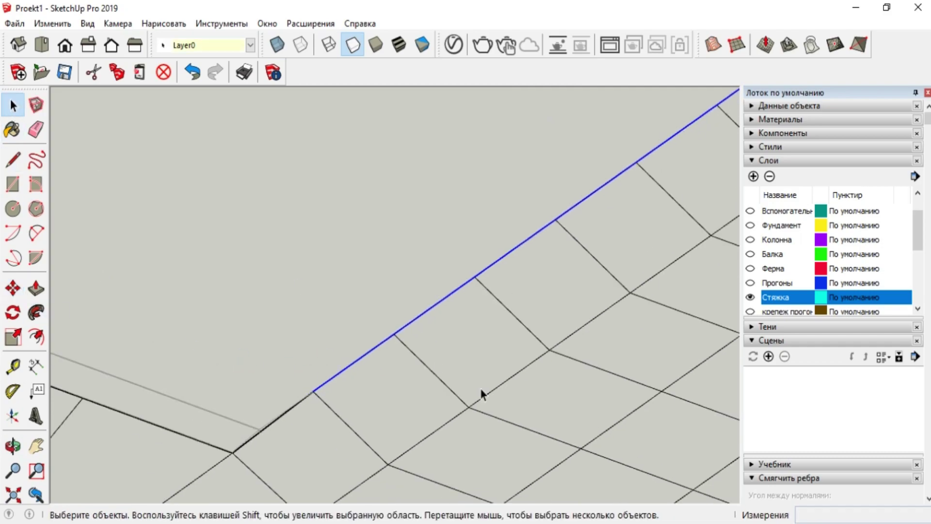
At one corner of this short edge, shift the edge vertex and its second-row neighbour into line with the slab's slope.
{"action": "scroll", "coordinate": [285, 432], "scroll_direction": "up", "scroll_amount": 1}
{"action": "left_click", "coordinate": [317, 386]}
{"action": "left_click", "coordinate": [261, 427]}
{"action": "left_click", "coordinate": [403, 467]}
{"action": "scroll", "coordinate": [403, 436], "scroll_direction": "down", "scroll_amount": 1}
{"action": "left_click", "coordinate": [343, 498]}
At the opposite corner of the same edge, move the edge vertex onto the slope's corner and shift its second-row neighbour to match.
{"action": "scroll", "coordinate": [343, 475], "scroll_direction": "down", "scroll_amount": 4}
{"action": "scroll", "coordinate": [247, 347], "scroll_direction": "up", "scroll_amount": 4}
{"action": "scroll", "coordinate": [242, 347], "scroll_direction": "up", "scroll_amount": 3}
{"action": "left_click", "coordinate": [222, 334]}
{"action": "left_click", "coordinate": [330, 261]}
{"action": "left_click", "coordinate": [374, 479]}
{"action": "left_click", "coordinate": [534, 366]}
{"action": "left_click", "coordinate": [17, 107]}
Examine the fitted terrain grid around the slab from above and from a low angle.
{"action": "scroll", "coordinate": [388, 351], "scroll_direction": "down", "scroll_amount": 8}
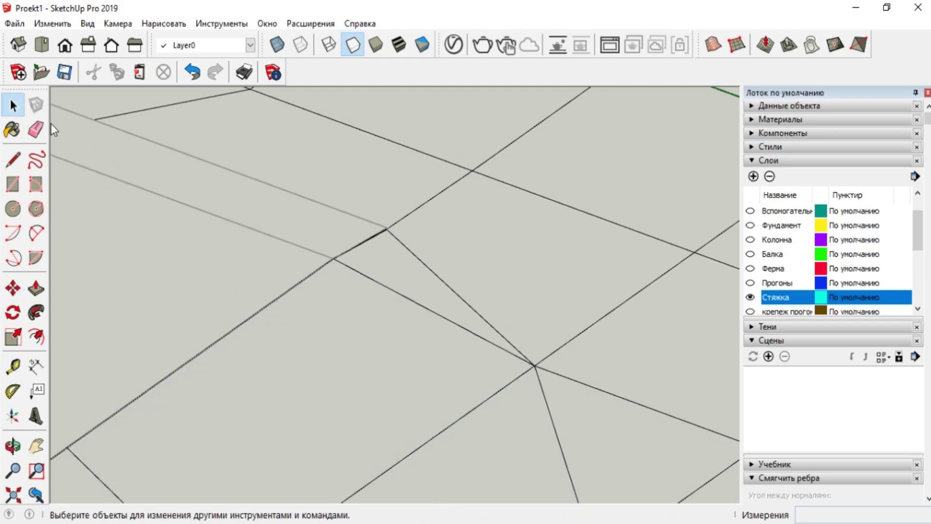
{"action": "scroll", "coordinate": [349, 376], "scroll_direction": "down", "scroll_amount": 3}
{"action": "middle_click_drag", "start_coordinate": [349, 377], "coordinate": [349, 349]}
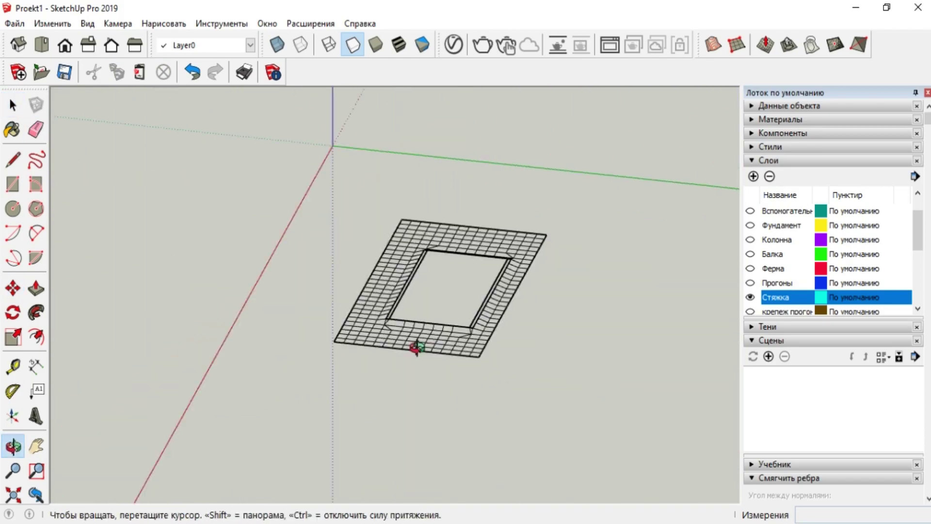
{"action": "scroll", "coordinate": [336, 357], "scroll_direction": "up", "scroll_amount": 5}
{"action": "scroll", "coordinate": [334, 367], "scroll_direction": "down", "scroll_amount": 4}
{"action": "scroll", "coordinate": [268, 390], "scroll_direction": "up", "scroll_amount": 2}
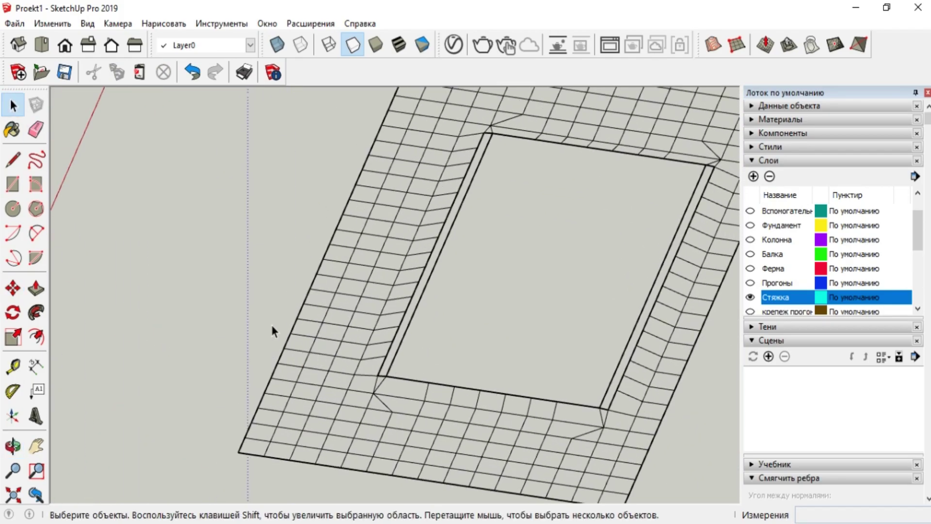
{"action": "middle_click_drag", "start_coordinate": [286, 327], "coordinate": [315, 438]}
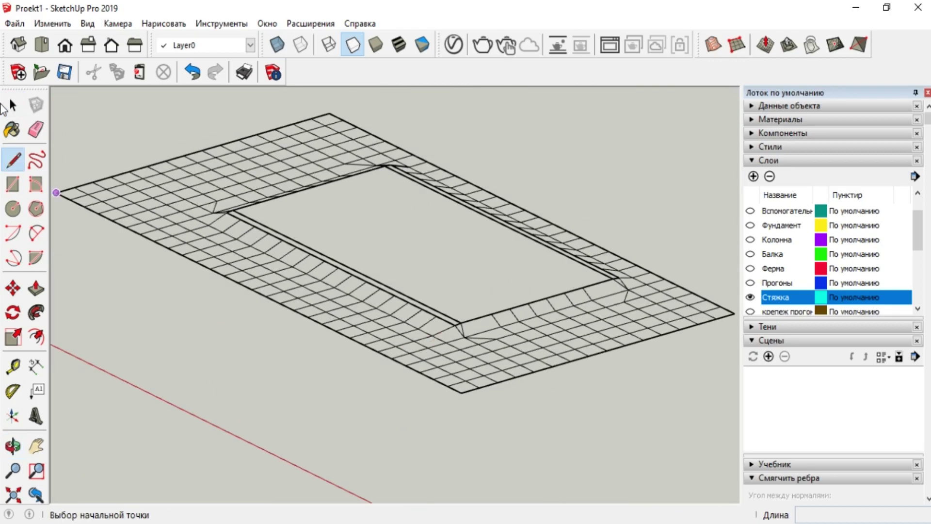
{"action": "key", "text": "ctrl+a"}
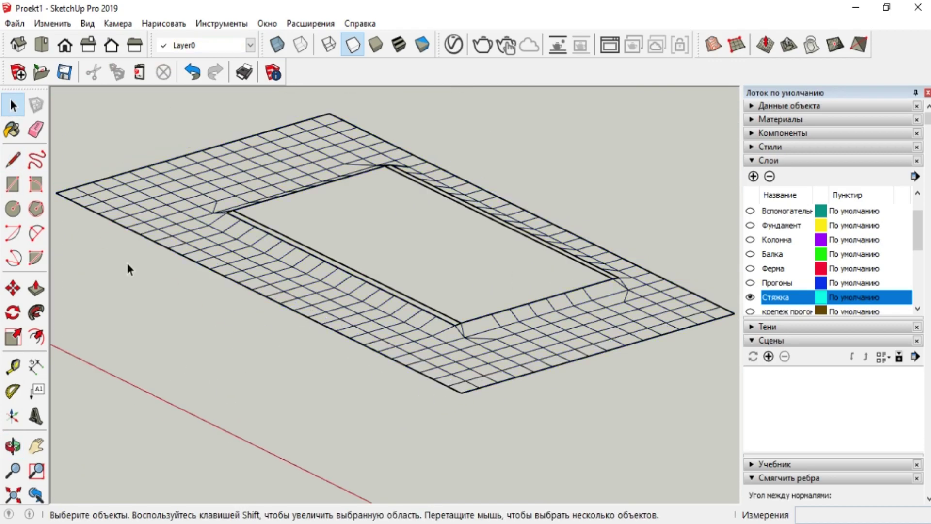
Start a curb profile at the terrain's outer corner with a vertical side, a short perpendicular line and a 20 mm segment.
{"action": "key", "text": "l"}
{"action": "middle_click_drag", "start_coordinate": [231, 322], "coordinate": [310, 316]}
{"action": "scroll", "coordinate": [224, 144], "scroll_direction": "up", "scroll_amount": 3}
{"action": "middle_click_drag", "start_coordinate": [538, 373], "coordinate": [628, 385]}
{"action": "scroll", "coordinate": [634, 302], "scroll_direction": "up", "scroll_amount": 9}
{"action": "left_click", "coordinate": [619, 327]}
{"action": "middle_click_drag", "start_coordinate": [620, 240], "coordinate": [343, 364]}
{"action": "scroll", "coordinate": [594, 335], "scroll_direction": "up", "scroll_amount": 3}
{"action": "key", "text": "Return"}
{"action": "middle_click_drag", "start_coordinate": [509, 286], "coordinate": [590, 296]}
{"action": "scroll", "coordinate": [572, 291], "scroll_direction": "up", "scroll_amount": 4}
{"action": "middle_click_drag", "start_coordinate": [456, 286], "coordinate": [472, 310]}
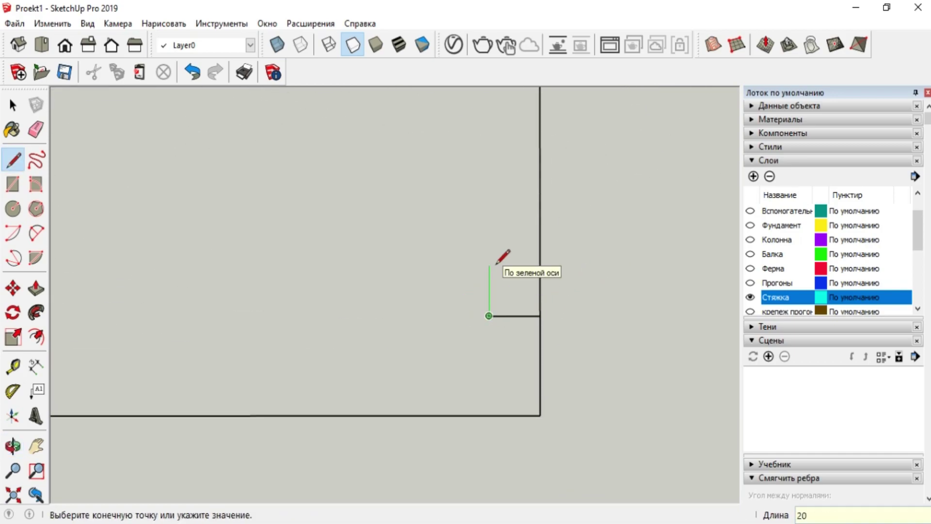
{"action": "key", "text": "Return"}
Erase surplus profile lines and redraw the top with a sloping line, a chamfered outer corner and a short flat segment.
{"action": "scroll", "coordinate": [490, 314], "scroll_direction": "up", "scroll_amount": 3}
{"action": "key", "text": "e"}
{"action": "left_click", "coordinate": [485, 303]}
{"action": "middle_click_drag", "start_coordinate": [486, 303], "coordinate": [512, 275]}
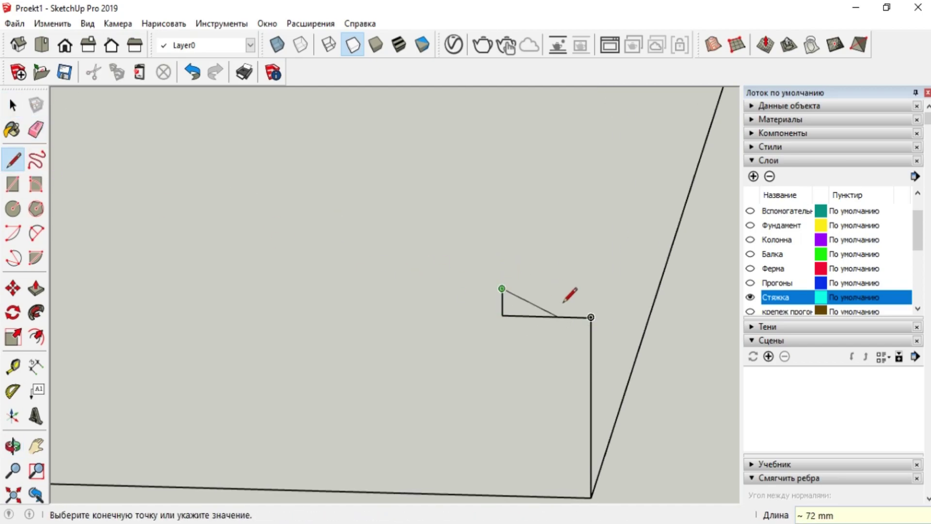
{"action": "left_click", "coordinate": [35, 130]}
{"action": "left_click_drag", "start_coordinate": [588, 299], "coordinate": [599, 313]}
{"action": "left_click", "coordinate": [13, 160]}
{"action": "type", "text": "0"}
{"action": "key", "text": "Return"}
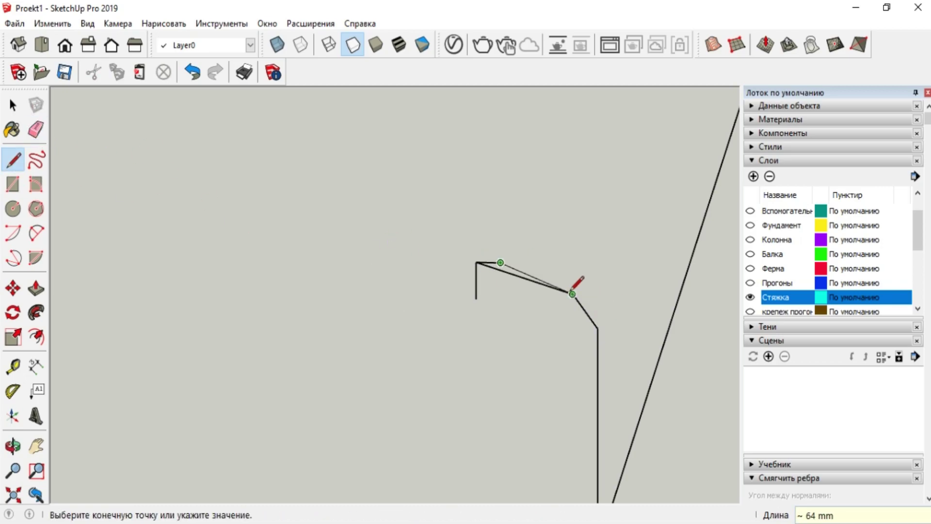
Join the flat top to the chamfer, erase the surplus lines and close the profile with a 230 mm inner side.
{"action": "left_click", "coordinate": [573, 294]}
{"action": "left_click", "coordinate": [36, 129]}
{"action": "left_click_drag", "start_coordinate": [511, 274], "coordinate": [476, 285]}
{"action": "left_click", "coordinate": [13, 160]}
{"action": "left_click", "coordinate": [476, 261]}
{"action": "scroll", "coordinate": [482, 221], "scroll_direction": "down", "scroll_amount": 3}
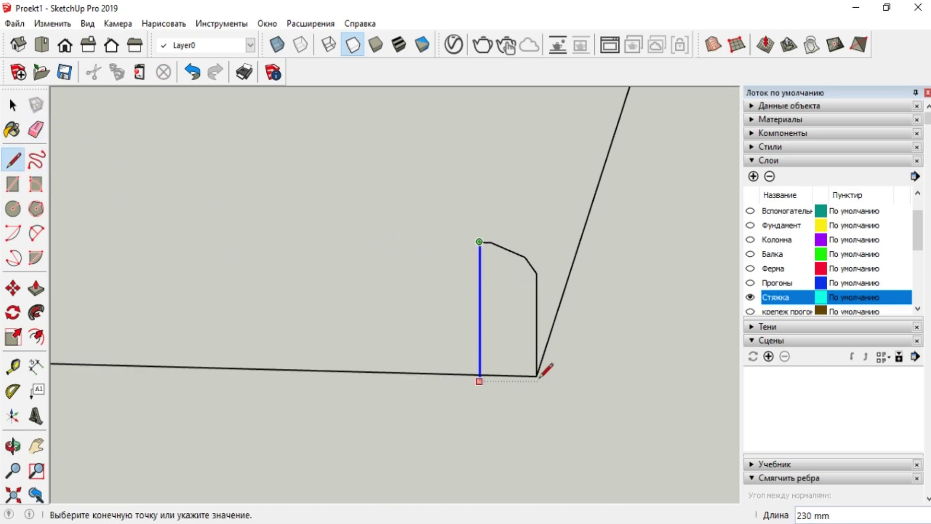
{"action": "left_click", "coordinate": [536, 375]}
Select the closed curb profile with its edges and make it a group.
{"action": "middle_click_drag", "start_coordinate": [535, 343], "coordinate": [485, 358]}
{"action": "left_click", "coordinate": [13, 105]}
{"action": "double_click", "coordinate": [513, 313]}
{"action": "right_click", "coordinate": [514, 314]}
{"action": "left_click", "coordinate": [558, 177]}
{"action": "scroll", "coordinate": [516, 294], "scroll_direction": "down", "scroll_amount": 2}
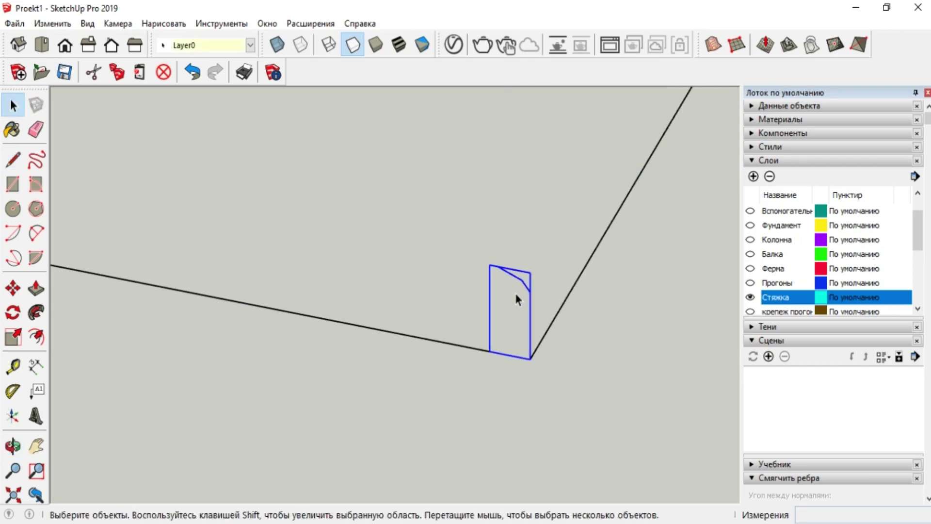
Draw a path segment one grid cell long on the terrain's outer border and prepare the curb path for Follow Me.
{"action": "scroll", "coordinate": [486, 425], "scroll_direction": "down", "scroll_amount": 10}
{"action": "scroll", "coordinate": [448, 265], "scroll_direction": "up", "scroll_amount": 6}
{"action": "left_click", "coordinate": [532, 202]}
{"action": "left_click", "coordinate": [457, 179]}
{"action": "scroll", "coordinate": [569, 183], "scroll_direction": "down", "scroll_amount": 3}
{"action": "left_click", "coordinate": [13, 105]}
{"action": "left_click", "coordinate": [538, 189]}
{"action": "scroll", "coordinate": [562, 190], "scroll_direction": "down", "scroll_amount": 5}
{"action": "scroll", "coordinate": [463, 381], "scroll_direction": "up", "scroll_amount": 5}
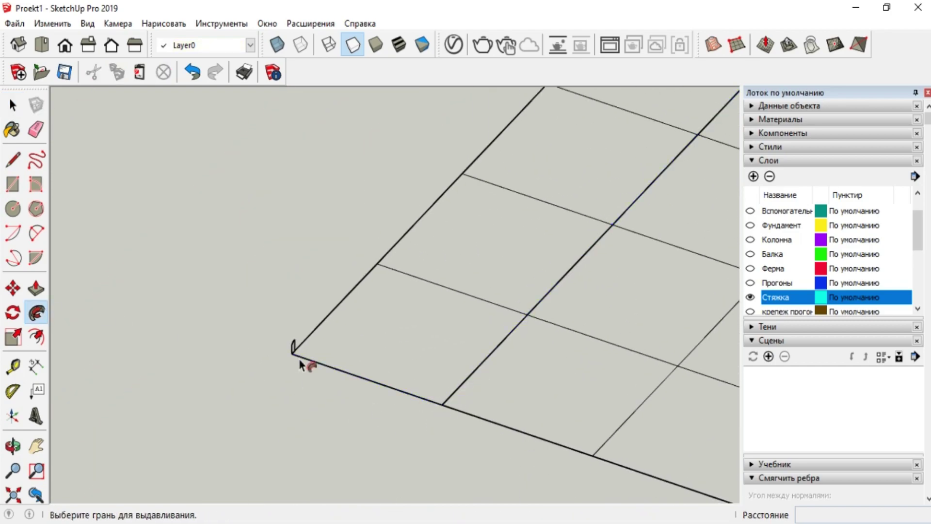
Explode the curb profile group at the terrain's outer corner so its face can be extruded.
{"action": "left_click", "coordinate": [8, 105]}
{"action": "right_click", "coordinate": [282, 328]}
{"action": "left_click", "coordinate": [359, 148]}
{"action": "left_click", "coordinate": [189, 248]}
Select the path edges around the terrain's border and extrude the curb profile along them with Follow Me.
{"action": "scroll", "coordinate": [186, 248], "scroll_direction": "down", "scroll_amount": 5}
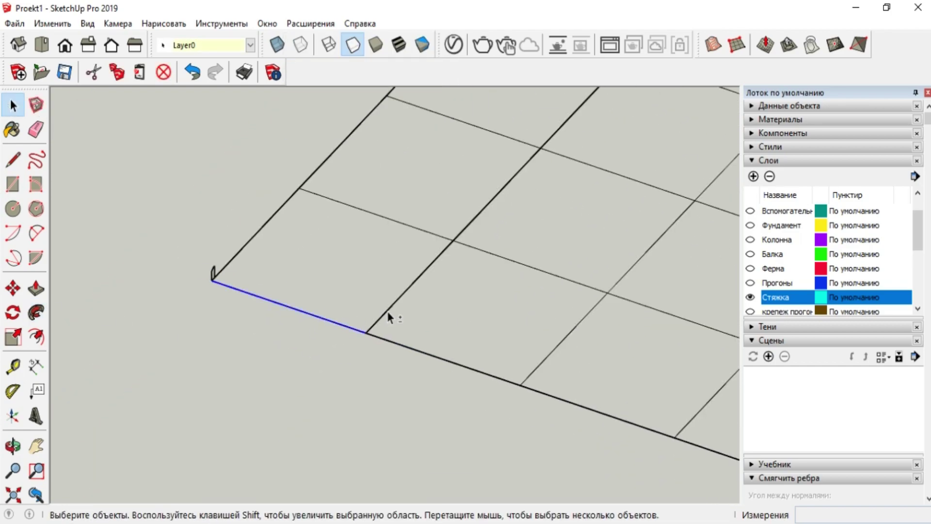
{"action": "scroll", "coordinate": [388, 314], "scroll_direction": "down", "scroll_amount": 6}
{"action": "scroll", "coordinate": [270, 382], "scroll_direction": "up", "scroll_amount": 6}
{"action": "left_click", "coordinate": [35, 312]}
{"action": "scroll", "coordinate": [287, 413], "scroll_direction": "up", "scroll_amount": 6}
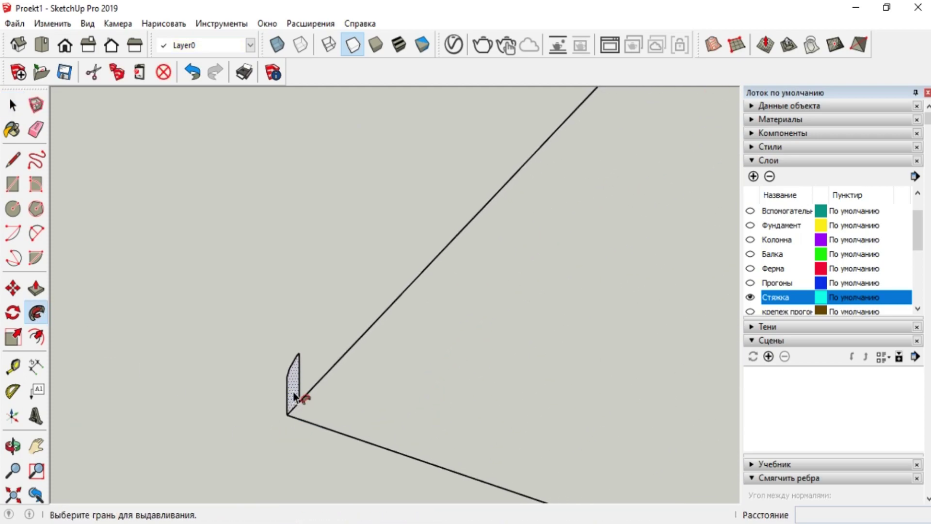
{"action": "scroll", "coordinate": [182, 194], "scroll_direction": "down", "scroll_amount": 5}
Select the whole extruded curb and make it a group.
{"action": "triple_click", "coordinate": [321, 328]}
{"action": "right_click", "coordinate": [321, 328]}
{"action": "left_click", "coordinate": [373, 179]}
{"action": "left_click", "coordinate": [219, 369]}
Select the profile face at the end of the curb inside its group and copy it.
{"action": "scroll", "coordinate": [218, 378], "scroll_direction": "down", "scroll_amount": 5}
{"action": "scroll", "coordinate": [522, 181], "scroll_direction": "up", "scroll_amount": 6}
{"action": "scroll", "coordinate": [485, 204], "scroll_direction": "down", "scroll_amount": 6}
{"action": "scroll", "coordinate": [440, 224], "scroll_direction": "up", "scroll_amount": 3}
{"action": "scroll", "coordinate": [346, 358], "scroll_direction": "up", "scroll_amount": 3}
{"action": "middle_click_drag", "start_coordinate": [346, 359], "coordinate": [401, 417]}
{"action": "scroll", "coordinate": [401, 417], "scroll_direction": "down", "scroll_amount": 5}
{"action": "scroll", "coordinate": [349, 347], "scroll_direction": "up", "scroll_amount": 5}
{"action": "middle_click_drag", "start_coordinate": [349, 347], "coordinate": [416, 374]}
{"action": "left_click", "coordinate": [397, 357]}
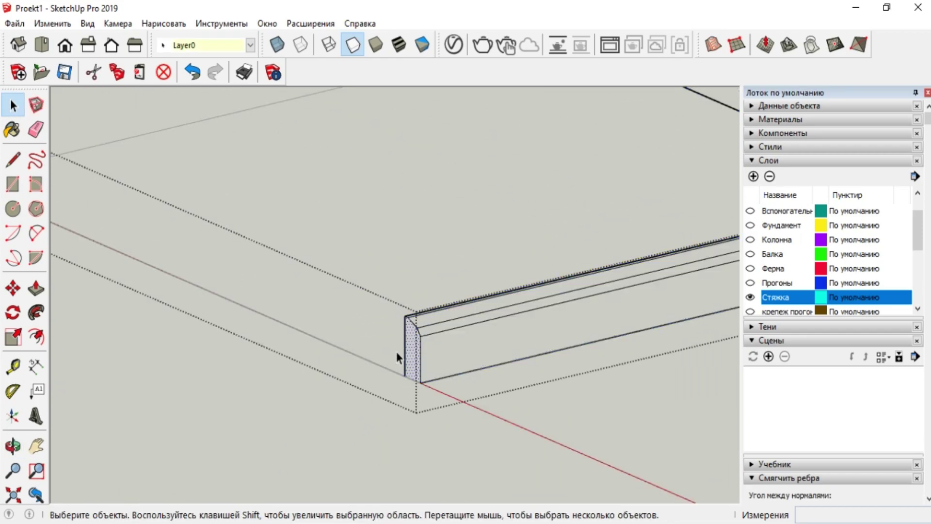
{"action": "key", "text": "ctrl"}
{"action": "left_click", "coordinate": [416, 386]}
{"action": "left_click", "coordinate": [52, 24]}
{"action": "left_click", "coordinate": [72, 77]}
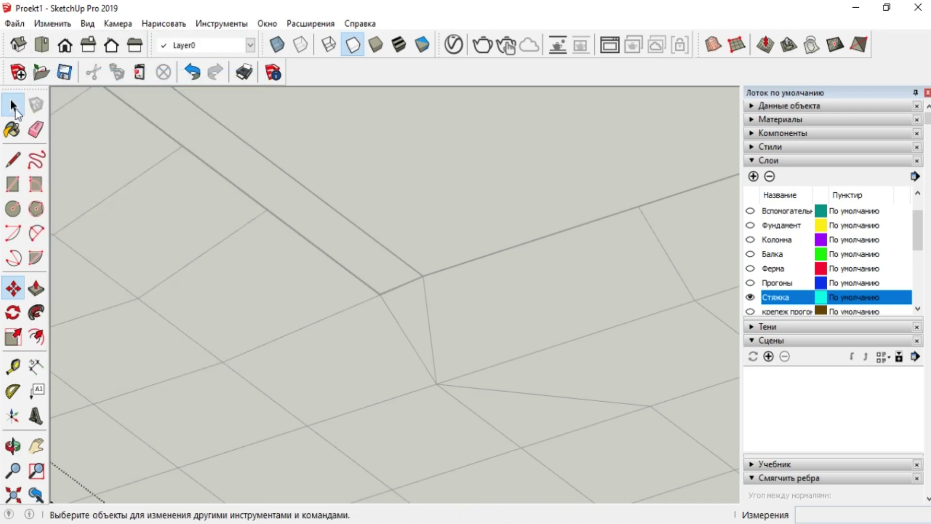
Leave the curb group and paste the copied profile in place.
{"action": "left_click", "coordinate": [13, 105]}
{"action": "left_click", "coordinate": [102, 130]}
{"action": "left_click", "coordinate": [52, 23]}
{"action": "left_click", "coordinate": [89, 123]}
Move the pasted curb profile to the corner of the slab's slope.
{"action": "middle_click_drag", "start_coordinate": [310, 339], "coordinate": [262, 383]}
{"action": "scroll", "coordinate": [231, 310], "scroll_direction": "up", "scroll_amount": 2}
{"action": "middle_click_drag", "start_coordinate": [231, 309], "coordinate": [460, 299]}
{"action": "scroll", "coordinate": [232, 311], "scroll_direction": "up", "scroll_amount": 3}
{"action": "middle_click_drag", "start_coordinate": [164, 322], "coordinate": [78, 279]}
{"action": "left_click", "coordinate": [13, 288]}
{"action": "scroll", "coordinate": [264, 267], "scroll_direction": "up", "scroll_amount": 4}
{"action": "scroll", "coordinate": [367, 259], "scroll_direction": "down", "scroll_amount": 5}
{"action": "middle_click_drag", "start_coordinate": [264, 286], "coordinate": [295, 293]}
{"action": "scroll", "coordinate": [580, 355], "scroll_direction": "up", "scroll_amount": 6}
{"action": "left_click", "coordinate": [581, 359]}
Try to rotate the curb profile about the corner of the slab's slope.
{"action": "left_click", "coordinate": [13, 313]}
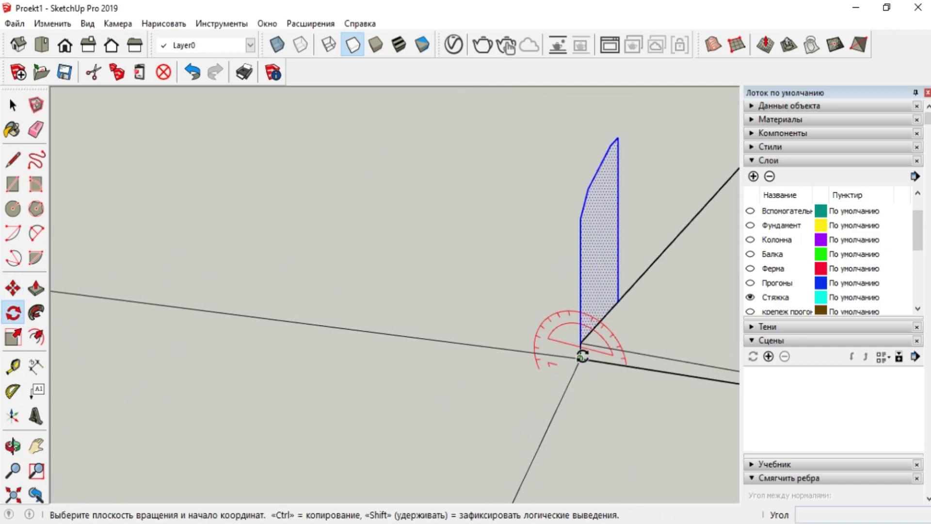
{"action": "left_click", "coordinate": [580, 358]}
{"action": "left_click", "coordinate": [581, 219]}
{"action": "scroll", "coordinate": [580, 274], "scroll_direction": "down", "scroll_amount": 6}
{"action": "left_click", "coordinate": [13, 105]}
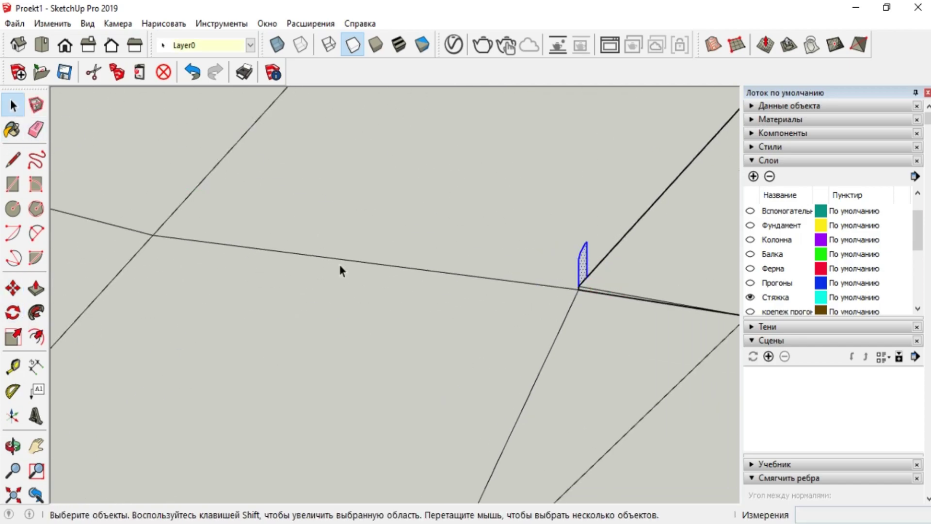
Begin a line at the curb profile placed on the slope's corner.
{"action": "middle_click_drag", "start_coordinate": [318, 236], "coordinate": [454, 257]}
{"action": "scroll", "coordinate": [454, 272], "scroll_direction": "down", "scroll_amount": 4}
{"action": "left_click", "coordinate": [13, 160]}
{"action": "scroll", "coordinate": [471, 305], "scroll_direction": "up", "scroll_amount": 4}
{"action": "middle_click_drag", "start_coordinate": [471, 310], "coordinate": [551, 326]}
{"action": "scroll", "coordinate": [479, 271], "scroll_direction": "up", "scroll_amount": 4}
{"action": "left_click", "coordinate": [586, 221]}
{"action": "scroll", "coordinate": [635, 216], "scroll_direction": "down", "scroll_amount": 5}
Shift the second-row grid vertex near the slab's corner by 1063 mm into line with that corner.
{"action": "middle_click_drag", "start_coordinate": [246, 364], "coordinate": [535, 388]}
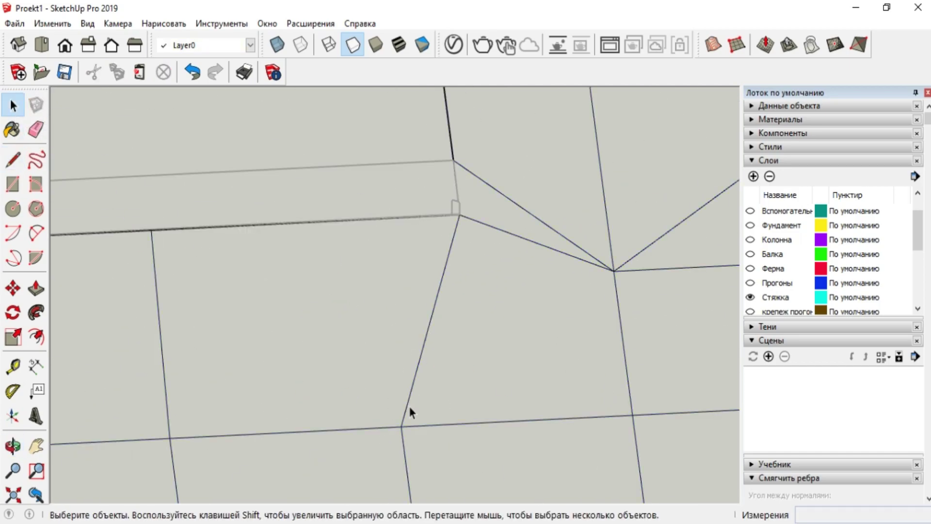
{"action": "left_click", "coordinate": [402, 426]}
{"action": "key", "text": "space"}
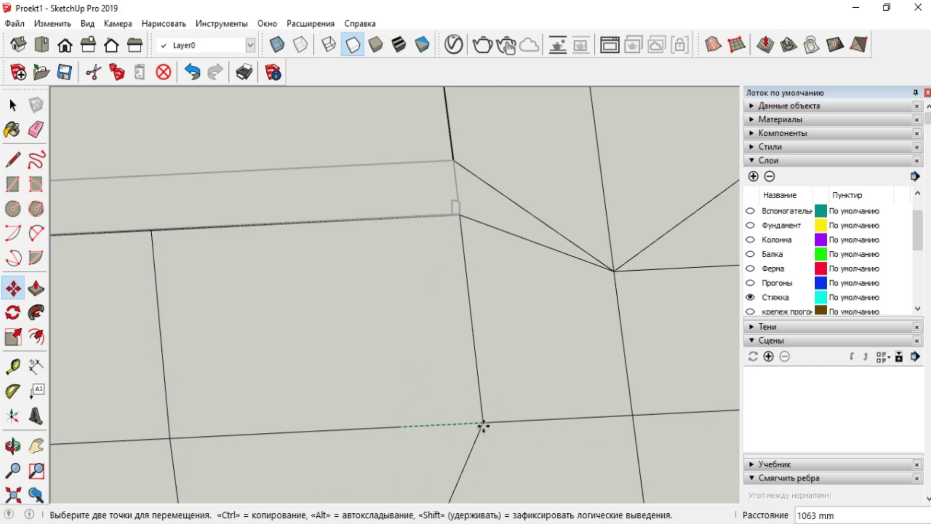
{"action": "left_click", "coordinate": [483, 424]}
Draw a straight path line across the terrain grid, ending at the slab's corner.
{"action": "scroll", "coordinate": [564, 383], "scroll_direction": "down", "scroll_amount": 8}
{"action": "scroll", "coordinate": [205, 420], "scroll_direction": "up", "scroll_amount": 2}
{"action": "left_click", "coordinate": [19, 45]}
{"action": "key", "text": "space"}
{"action": "scroll", "coordinate": [388, 404], "scroll_direction": "up", "scroll_amount": 5}
{"action": "left_click", "coordinate": [687, 100]}
{"action": "left_click", "coordinate": [13, 160]}
{"action": "scroll", "coordinate": [345, 430], "scroll_direction": "up", "scroll_amount": 8}
{"action": "left_click", "coordinate": [439, 326]}
{"action": "scroll", "coordinate": [521, 422], "scroll_direction": "down", "scroll_amount": 7}
{"action": "scroll", "coordinate": [551, 458], "scroll_direction": "down", "scroll_amount": 6}
{"action": "scroll", "coordinate": [106, 257], "scroll_direction": "up", "scroll_amount": 6}
{"action": "middle_click_drag", "start_coordinate": [286, 213], "coordinate": [356, 261]}
{"action": "scroll", "coordinate": [262, 177], "scroll_direction": "up", "scroll_amount": 3}
{"action": "left_click", "coordinate": [256, 174]}
{"action": "scroll", "coordinate": [150, 194], "scroll_direction": "down", "scroll_amount": 2}
{"action": "key", "text": "space"}
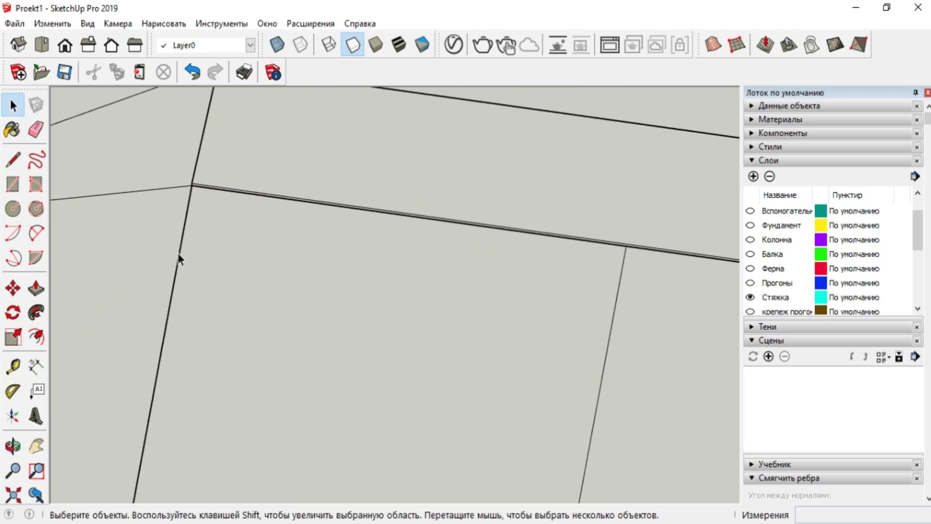
Sweep the curb profile with Follow Me along the selected long and short edges bordering the slope beside the slab.
{"action": "left_click", "coordinate": [178, 255]}
{"action": "scroll", "coordinate": [216, 240], "scroll_direction": "down", "scroll_amount": 8}
{"action": "scroll", "coordinate": [674, 307], "scroll_direction": "up", "scroll_amount": 5}
{"action": "left_click", "coordinate": [485, 408], "text": "shift"}
{"action": "left_click", "coordinate": [510, 369], "text": "shift"}
{"action": "scroll", "coordinate": [489, 379], "scroll_direction": "down", "scroll_amount": 3}
{"action": "middle_click_drag", "start_coordinate": [485, 379], "coordinate": [427, 363]}
{"action": "left_click", "coordinate": [36, 313]}
{"action": "scroll", "coordinate": [520, 314], "scroll_direction": "up", "scroll_amount": 5}
{"action": "left_click", "coordinate": [498, 295]}
{"action": "scroll", "coordinate": [527, 310], "scroll_direction": "down", "scroll_amount": 6}
Select the whole swept curb beside the slab's slope and make it a group.
{"action": "left_click", "coordinate": [13, 106]}
{"action": "middle_click_drag", "start_coordinate": [354, 274], "coordinate": [375, 296]}
{"action": "scroll", "coordinate": [400, 290], "scroll_direction": "up", "scroll_amount": 6}
{"action": "scroll", "coordinate": [356, 340], "scroll_direction": "down", "scroll_amount": 5}
{"action": "triple_click", "coordinate": [320, 323]}
{"action": "right_click", "coordinate": [319, 320]}
{"action": "left_click", "coordinate": [403, 169]}
{"action": "scroll", "coordinate": [357, 347], "scroll_direction": "down", "scroll_amount": 5}
{"action": "middle_click_drag", "start_coordinate": [339, 347], "coordinate": [358, 363]}
{"action": "key", "text": "space"}
Copy the curb group by its outer corner about 32810 mm across to the opposite side of the slab.
{"action": "scroll", "coordinate": [360, 367], "scroll_direction": "up", "scroll_amount": 5}
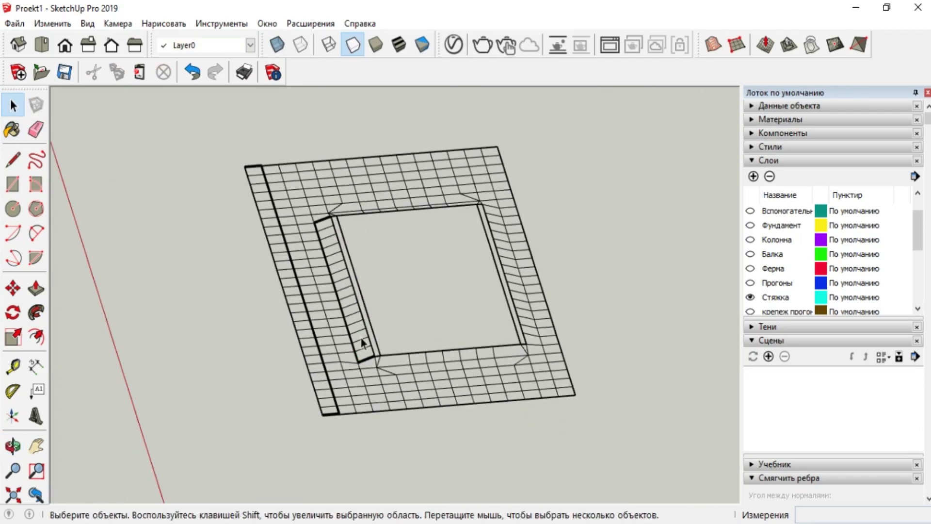
{"action": "scroll", "coordinate": [378, 337], "scroll_direction": "down", "scroll_amount": 5}
{"action": "scroll", "coordinate": [272, 360], "scroll_direction": "up", "scroll_amount": 5}
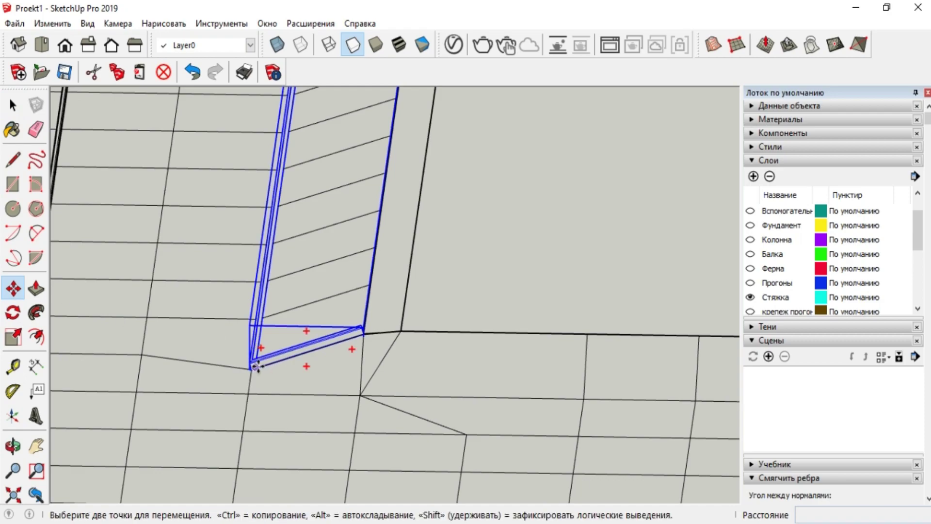
{"action": "left_click", "coordinate": [258, 361]}
{"action": "key", "text": "ctrl"}
{"action": "scroll", "coordinate": [258, 361], "scroll_direction": "down", "scroll_amount": 5}
{"action": "scroll", "coordinate": [626, 360], "scroll_direction": "up", "scroll_amount": 5}
{"action": "scroll", "coordinate": [576, 374], "scroll_direction": "up", "scroll_amount": 3}
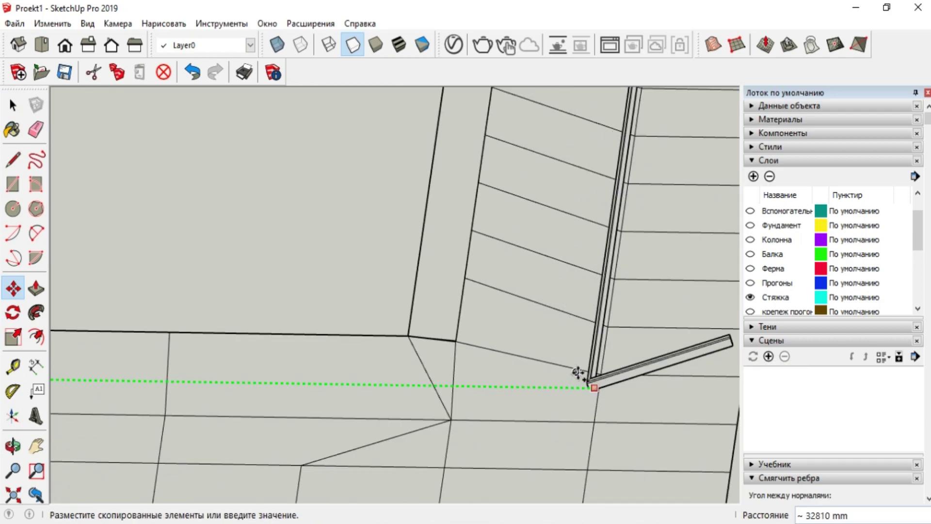
Flip the copied curb so its short end leg points toward the slab.
{"action": "left_click", "coordinate": [14, 110]}
{"action": "scroll", "coordinate": [291, 257], "scroll_direction": "down", "scroll_amount": 4}
{"action": "scroll", "coordinate": [490, 309], "scroll_direction": "up", "scroll_amount": 3}
{"action": "right_click", "coordinate": [491, 309]}
{"action": "left_click", "coordinate": [708, 450]}
Move the mirrored curb by the end of its short leg onto the slope's corner at the slab.
{"action": "key", "text": "m"}
{"action": "scroll", "coordinate": [437, 316], "scroll_direction": "up", "scroll_amount": 5}
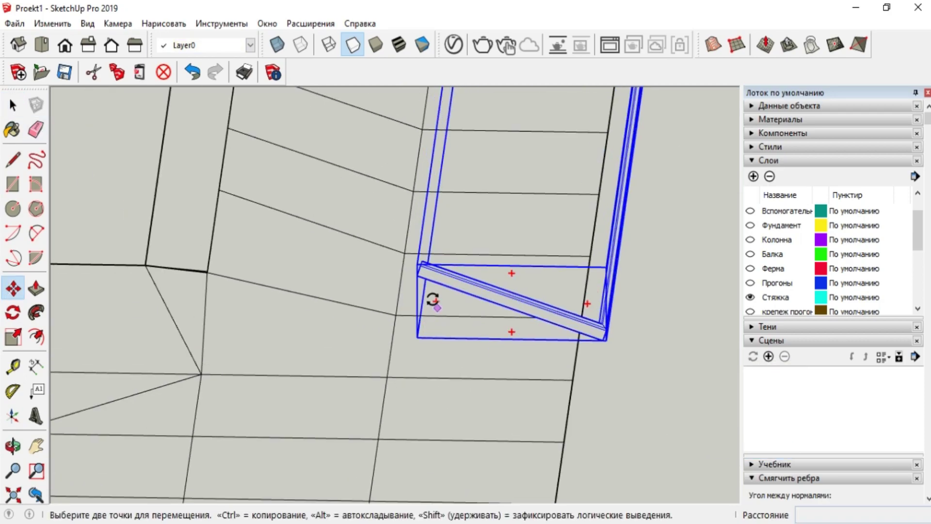
{"action": "left_click", "coordinate": [395, 247]}
{"action": "scroll", "coordinate": [394, 247], "scroll_direction": "down", "scroll_amount": 5}
{"action": "scroll", "coordinate": [167, 238], "scroll_direction": "up", "scroll_amount": 8}
{"action": "left_click", "coordinate": [121, 212]}
{"action": "left_click", "coordinate": [13, 104]}
{"action": "scroll", "coordinate": [182, 273], "scroll_direction": "down", "scroll_amount": 4}
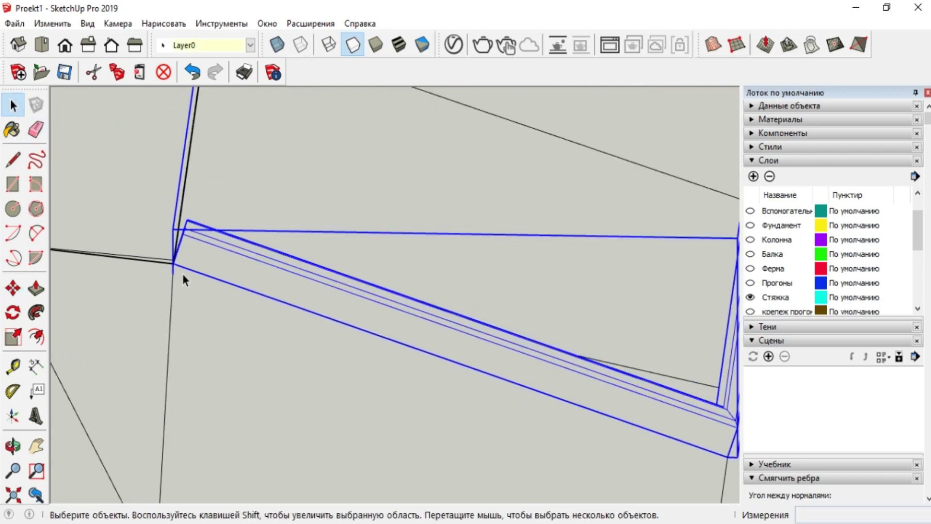
Open the terrain and move the grid vertex near the mirrored curb onto the curb's outer corner.
{"action": "left_click", "coordinate": [338, 318]}
{"action": "scroll", "coordinate": [355, 289], "scroll_direction": "up", "scroll_amount": 5}
{"action": "middle_click_drag", "start_coordinate": [338, 319], "coordinate": [179, 422]}
{"action": "scroll", "coordinate": [355, 288], "scroll_direction": "down", "scroll_amount": 5}
{"action": "left_click", "coordinate": [179, 422]}
{"action": "middle_click_drag", "start_coordinate": [335, 417], "coordinate": [209, 426]}
{"action": "double_click", "coordinate": [155, 369]}
{"action": "key", "text": "m"}
{"action": "scroll", "coordinate": [177, 346], "scroll_direction": "up", "scroll_amount": 4}
{"action": "left_click", "coordinate": [160, 346]}
{"action": "middle_click_drag", "start_coordinate": [147, 325], "coordinate": [499, 415]}
{"action": "left_click", "coordinate": [452, 353]}
{"action": "key", "text": "space"}
Open the terrain group for editing near the first curb's corner.
{"action": "scroll", "coordinate": [417, 245], "scroll_direction": "down", "scroll_amount": 3}
{"action": "scroll", "coordinate": [320, 255], "scroll_direction": "down", "scroll_amount": 5}
{"action": "scroll", "coordinate": [484, 272], "scroll_direction": "down", "scroll_amount": 4}
{"action": "left_click", "coordinate": [197, 336]}
{"action": "scroll", "coordinate": [460, 301], "scroll_direction": "up", "scroll_amount": 5}
{"action": "middle_click_drag", "start_coordinate": [196, 336], "coordinate": [342, 357]}
{"action": "scroll", "coordinate": [220, 275], "scroll_direction": "up", "scroll_amount": 3}
{"action": "scroll", "coordinate": [317, 245], "scroll_direction": "up", "scroll_amount": 3}
{"action": "scroll", "coordinate": [297, 267], "scroll_direction": "down", "scroll_amount": 5}
{"action": "middle_click_drag", "start_coordinate": [297, 267], "coordinate": [328, 289]}
{"action": "scroll", "coordinate": [310, 290], "scroll_direction": "down", "scroll_amount": 4}
{"action": "scroll", "coordinate": [173, 339], "scroll_direction": "up", "scroll_amount": 5}
{"action": "scroll", "coordinate": [435, 286], "scroll_direction": "down", "scroll_amount": 3}
{"action": "scroll", "coordinate": [435, 281], "scroll_direction": "up", "scroll_amount": 5}
{"action": "middle_click_drag", "start_coordinate": [378, 264], "coordinate": [425, 237]}
{"action": "triple_click", "coordinate": [424, 235]}
{"action": "double_click", "coordinate": [425, 235]}
Paint the slope strip inside the first curb with the green grass material from the Ландшафтный дизайн collection.
{"action": "left_click", "coordinate": [781, 120]}
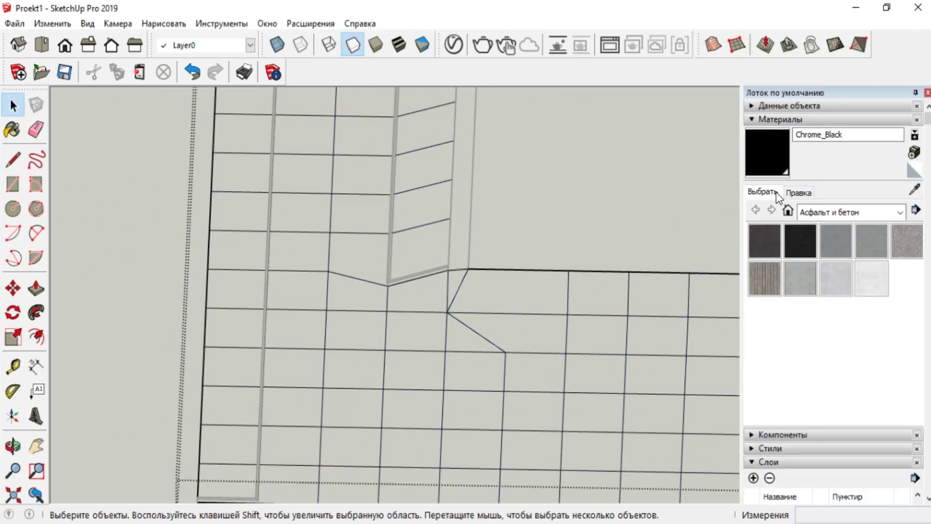
{"action": "left_click", "coordinate": [900, 210]}
{"action": "left_click", "coordinate": [843, 320]}
{"action": "left_click", "coordinate": [770, 248]}
{"action": "scroll", "coordinate": [720, 398], "scroll_direction": "down", "scroll_amount": 2}
{"action": "left_click", "coordinate": [499, 288]}
{"action": "left_click", "coordinate": [499, 261]}
{"action": "scroll", "coordinate": [499, 261], "scroll_direction": "down", "scroll_amount": 2}
{"action": "scroll", "coordinate": [501, 242], "scroll_direction": "up", "scroll_amount": 2}
{"action": "left_click", "coordinate": [500, 285]}
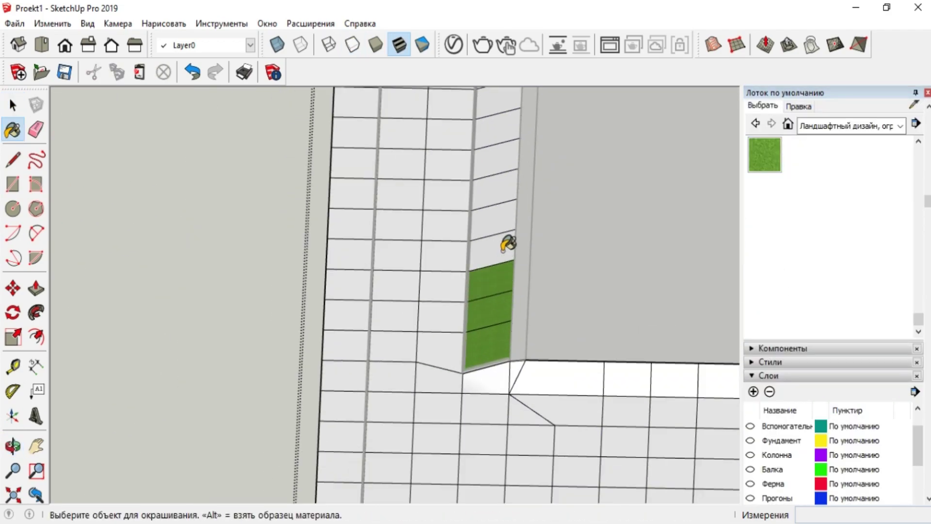
{"action": "left_click", "coordinate": [501, 252]}
{"action": "left_click", "coordinate": [502, 286]}
{"action": "scroll", "coordinate": [501, 252], "scroll_direction": "down", "scroll_amount": 2}
{"action": "left_click", "coordinate": [498, 248]}
{"action": "scroll", "coordinate": [493, 155], "scroll_direction": "down", "scroll_amount": 4}
Paint the slope strip inside the mirrored curb on the slab's opposite side with the same grass material.
{"action": "scroll", "coordinate": [567, 204], "scroll_direction": "up", "scroll_amount": 4}
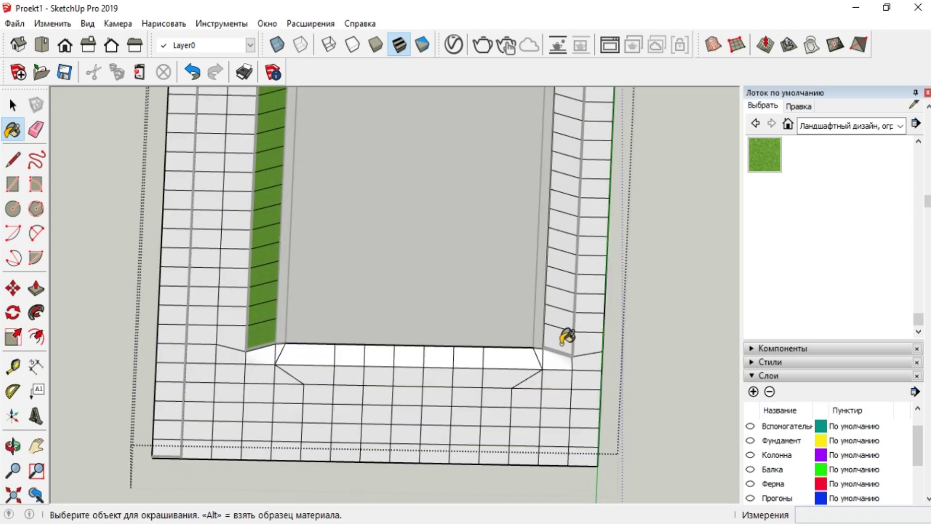
{"action": "scroll", "coordinate": [506, 376], "scroll_direction": "down", "scroll_amount": 2}
{"action": "scroll", "coordinate": [558, 189], "scroll_direction": "up", "scroll_amount": 3}
{"action": "left_click", "coordinate": [551, 109]}
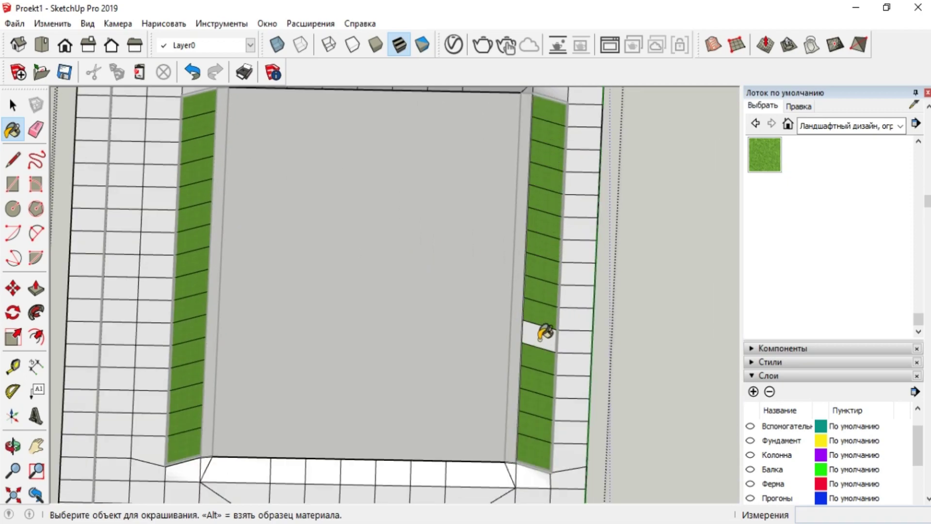
{"action": "key", "text": "space"}
Delete the stray diagonal edge in the terrain grid near the slab's corner by the first curb.
{"action": "middle_click_drag", "start_coordinate": [692, 262], "coordinate": [239, 370]}
{"action": "scroll", "coordinate": [276, 359], "scroll_direction": "up", "scroll_amount": 6}
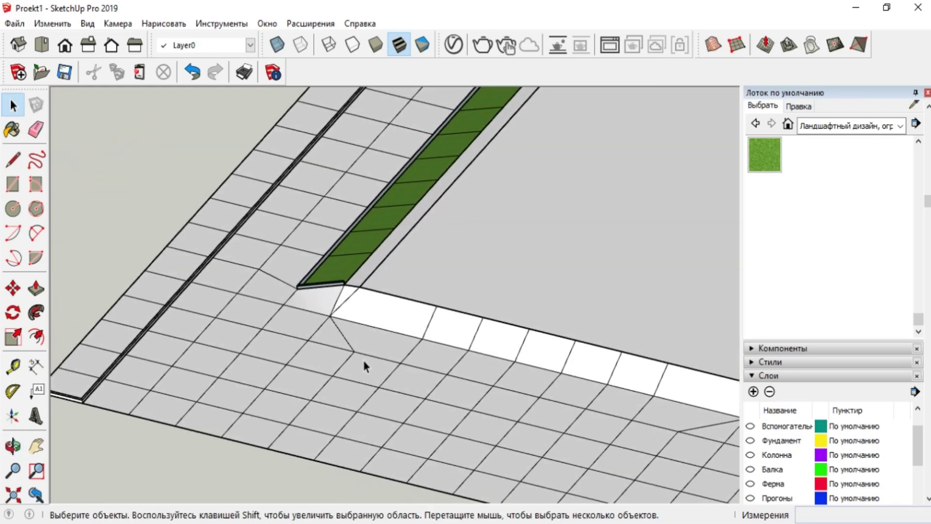
{"action": "scroll", "coordinate": [343, 339], "scroll_direction": "up", "scroll_amount": 2}
{"action": "left_click", "coordinate": [345, 339]}
{"action": "key", "text": "Delete"}
{"action": "scroll", "coordinate": [358, 378], "scroll_direction": "down", "scroll_amount": 2}
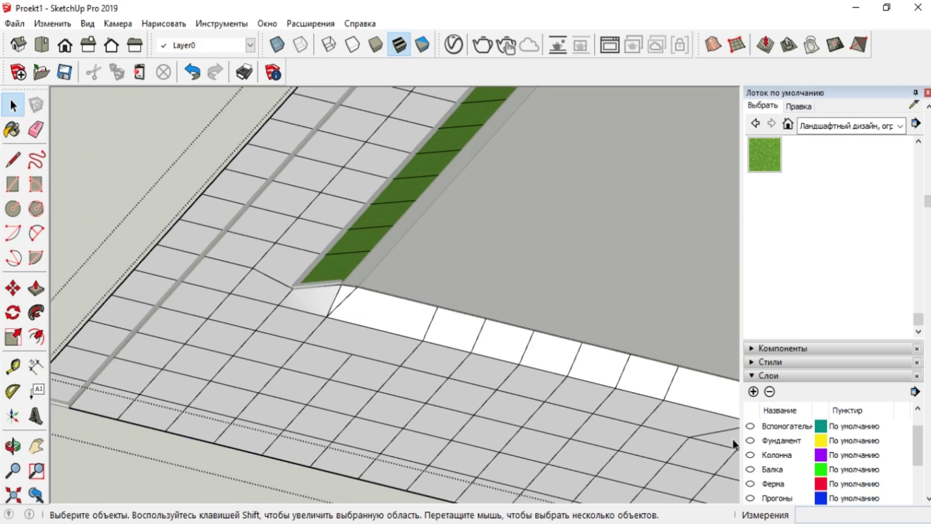
Paint the terrain faces in front of the slab with the black asphalt material from the Асфальт и бетон collection.
{"action": "scroll", "coordinate": [399, 390], "scroll_direction": "down", "scroll_amount": 5}
{"action": "left_click", "coordinate": [899, 126]}
{"action": "left_click", "coordinate": [825, 146]}
{"action": "left_click", "coordinate": [800, 153]}
{"action": "middle_click_drag", "start_coordinate": [527, 298], "coordinate": [630, 368]}
{"action": "scroll", "coordinate": [305, 328], "scroll_direction": "up", "scroll_amount": 5}
{"action": "left_click", "coordinate": [286, 335]}
{"action": "left_click", "coordinate": [378, 337]}
{"action": "left_click", "coordinate": [524, 348]}
{"action": "scroll", "coordinate": [465, 337], "scroll_direction": "down", "scroll_amount": 3}
{"action": "scroll", "coordinate": [639, 344], "scroll_direction": "up", "scroll_amount": 3}
{"action": "left_click", "coordinate": [709, 356]}
{"action": "scroll", "coordinate": [478, 339], "scroll_direction": "down", "scroll_amount": 3}
{"action": "scroll", "coordinate": [348, 348], "scroll_direction": "up", "scroll_amount": 1}
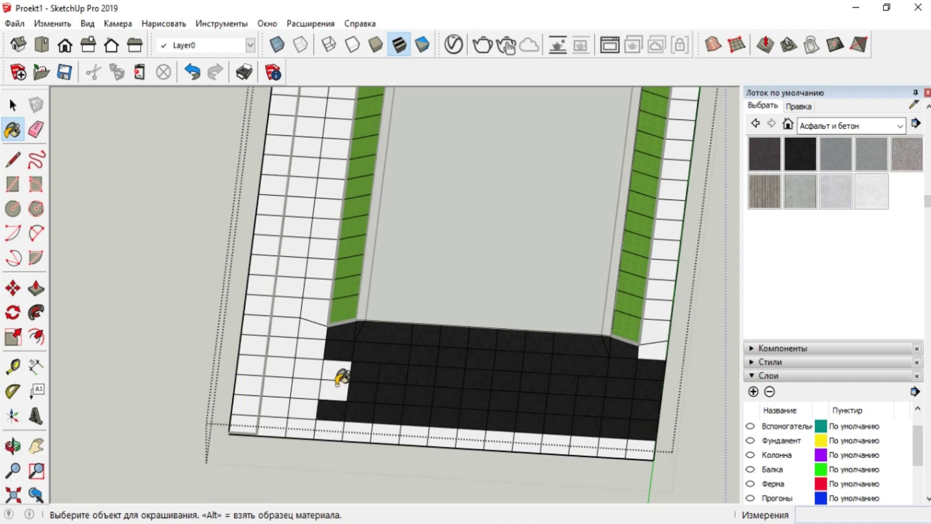
{"action": "left_click", "coordinate": [340, 381]}
Paint the column outside the mirrored curb and the row along the slab's far edge with black asphalt.
{"action": "scroll", "coordinate": [592, 350], "scroll_direction": "up", "scroll_amount": 1}
{"action": "left_click", "coordinate": [605, 234]}
{"action": "scroll", "coordinate": [529, 144], "scroll_direction": "down", "scroll_amount": 2}
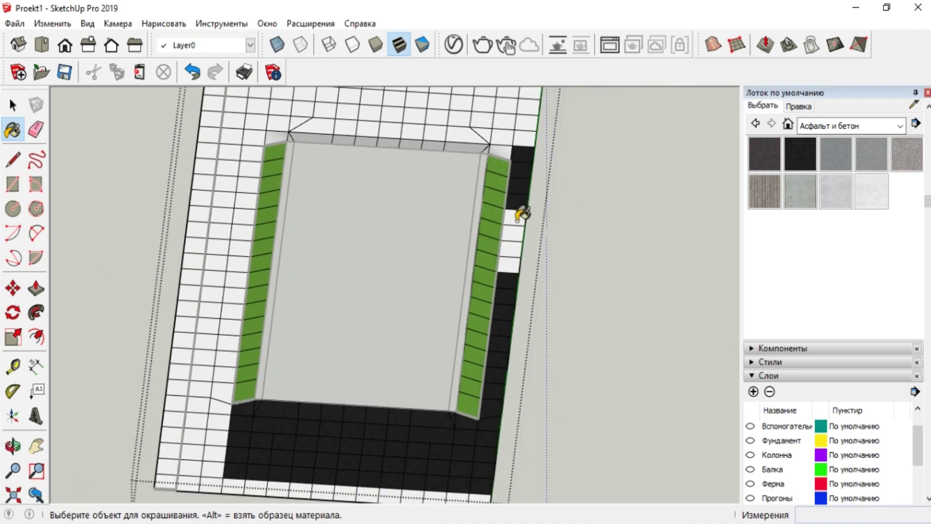
{"action": "scroll", "coordinate": [489, 146], "scroll_direction": "up", "scroll_amount": 4}
{"action": "left_click", "coordinate": [436, 151]}
{"action": "left_click", "coordinate": [350, 152]}
{"action": "scroll", "coordinate": [347, 151], "scroll_direction": "down", "scroll_amount": 3}
{"action": "scroll", "coordinate": [160, 140], "scroll_direction": "up", "scroll_amount": 2}
{"action": "left_click", "coordinate": [154, 145]}
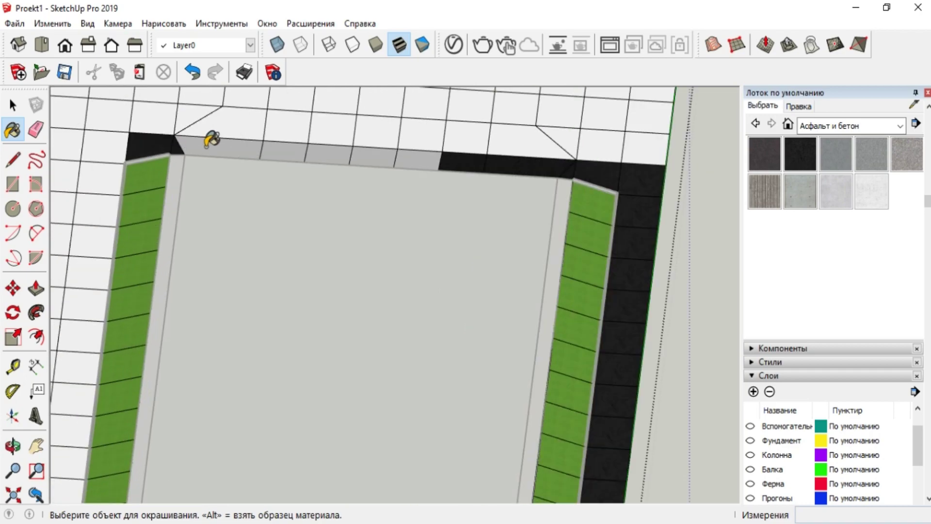
{"action": "scroll", "coordinate": [316, 342], "scroll_direction": "down", "scroll_amount": 3}
Paint the two grid columns between the first grass slope and the outer border curb with black asphalt.
{"action": "scroll", "coordinate": [278, 386], "scroll_direction": "up", "scroll_amount": 3}
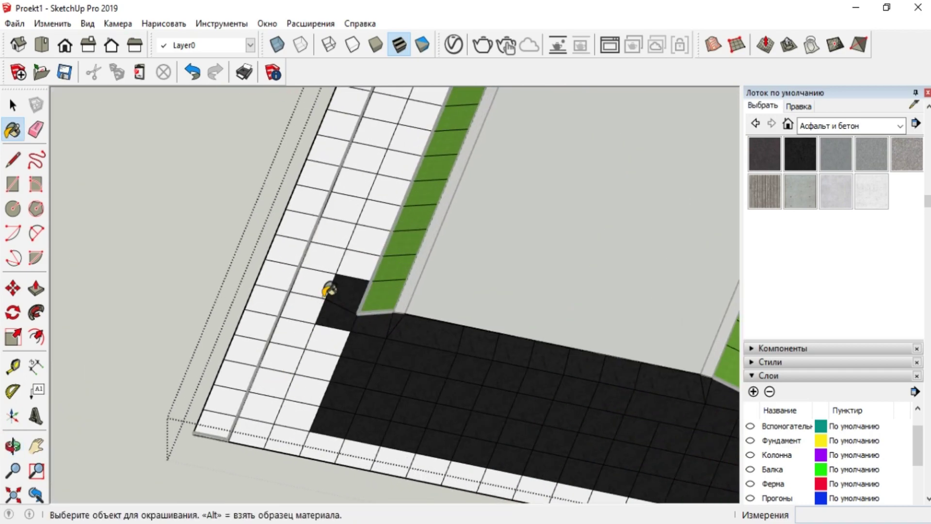
{"action": "left_click", "coordinate": [327, 342]}
{"action": "scroll", "coordinate": [328, 341], "scroll_direction": "down", "scroll_amount": 3}
{"action": "scroll", "coordinate": [344, 281], "scroll_direction": "up", "scroll_amount": 3}
{"action": "left_click", "coordinate": [336, 335]}
{"action": "left_click", "coordinate": [306, 329]}
{"action": "left_click", "coordinate": [316, 307]}
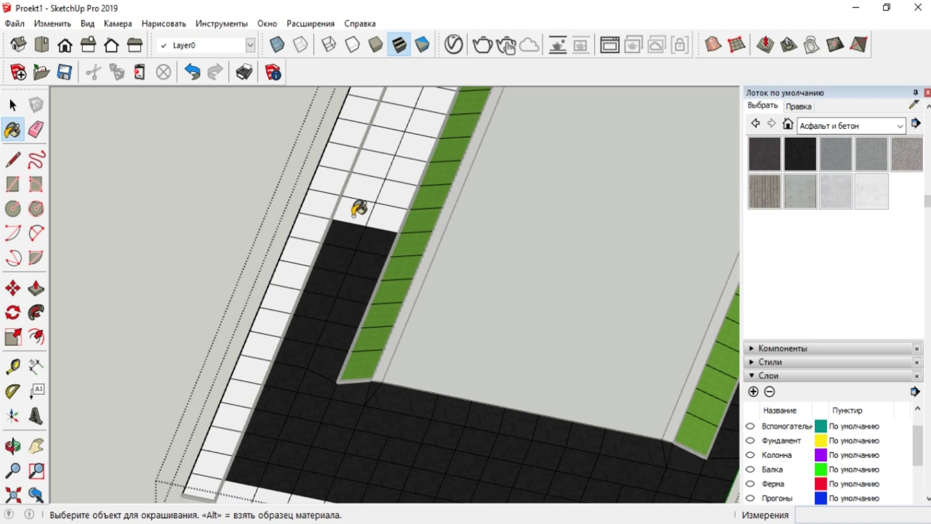
{"action": "middle_click_drag", "start_coordinate": [355, 234], "coordinate": [375, 204]}
{"action": "left_click", "coordinate": [395, 209]}
Paint the remaining terrain faces beyond the slab's far edge with black asphalt.
{"action": "middle_click_drag", "start_coordinate": [415, 113], "coordinate": [439, 100]}
{"action": "left_click", "coordinate": [440, 100]}
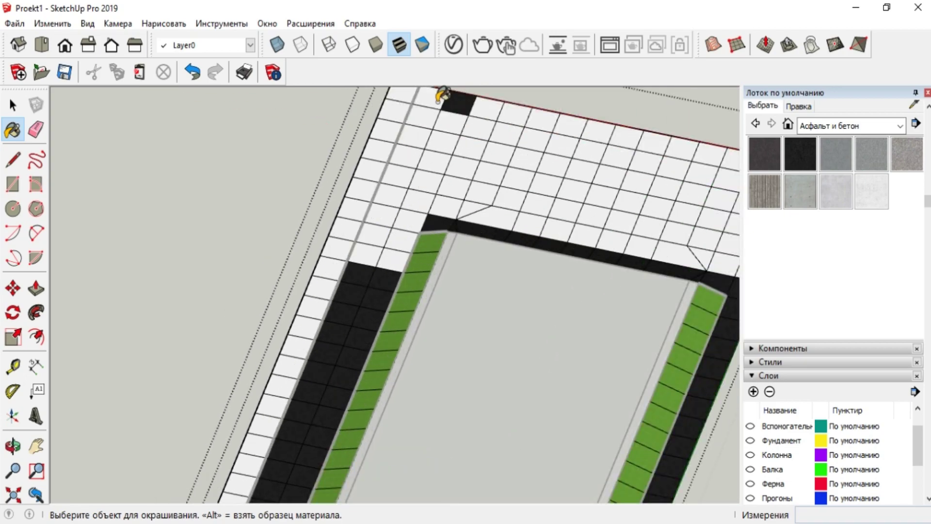
{"action": "left_click", "coordinate": [383, 240]}
{"action": "mouse_move", "coordinate": [383, 240]}
{"action": "middle_mouse_down"}
{"action": "mouse_move", "coordinate": [499, 247]}
{"action": "mouse_move", "coordinate": [509, 299]}
{"action": "middle_mouse_up"}
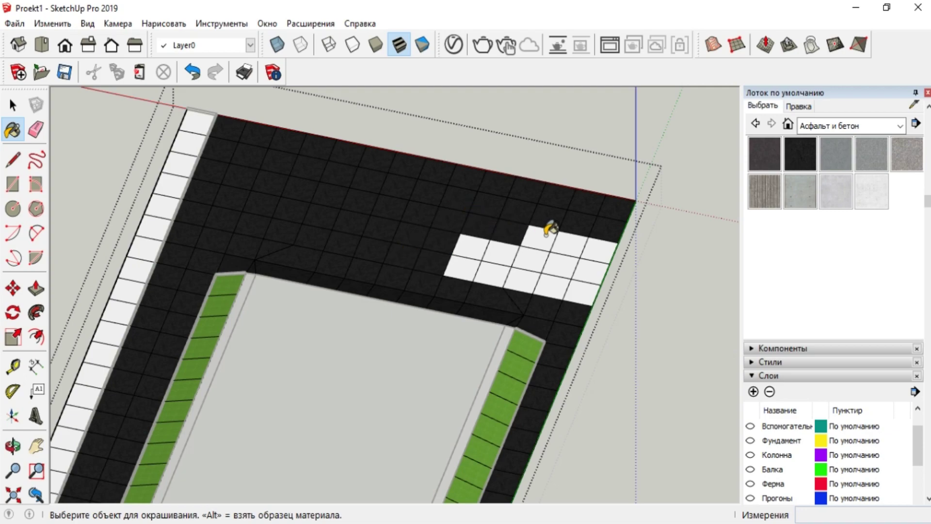
{"action": "scroll", "coordinate": [295, 318], "scroll_direction": "down", "scroll_amount": 5}
Paint the strip outside the border curb and the terrain's front edge row with the model's grass material.
{"action": "scroll", "coordinate": [295, 318], "scroll_direction": "up", "scroll_amount": 6}
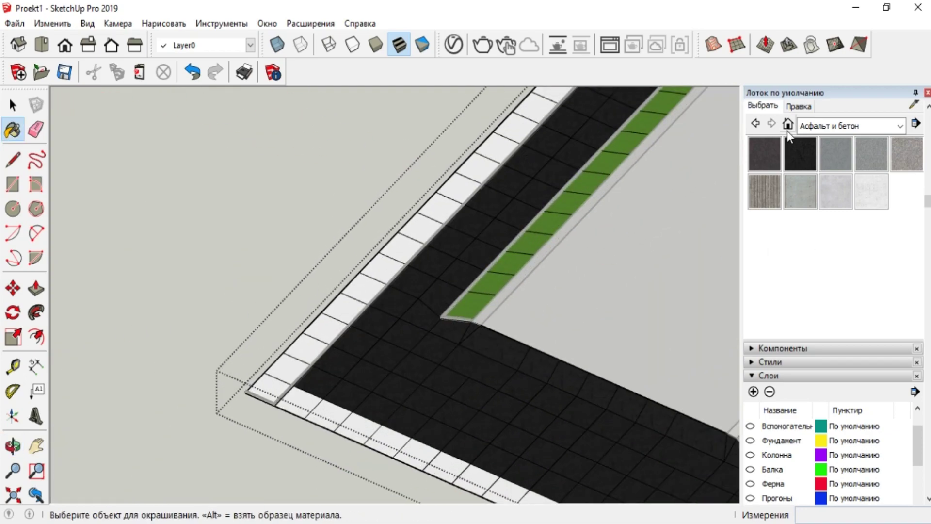
{"action": "scroll", "coordinate": [394, 261], "scroll_direction": "down", "scroll_amount": 3}
{"action": "left_click", "coordinate": [536, 148]}
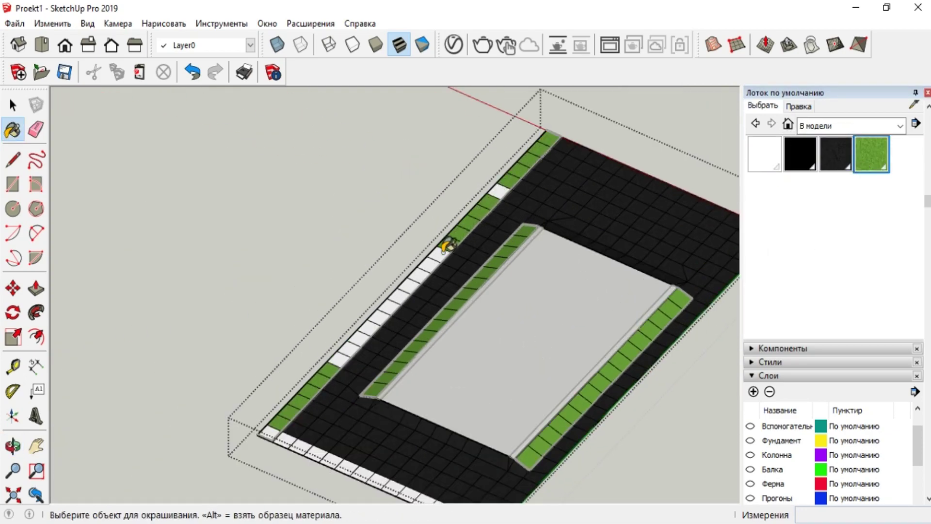
{"action": "left_click", "coordinate": [440, 256]}
{"action": "scroll", "coordinate": [268, 398], "scroll_direction": "up", "scroll_amount": 3}
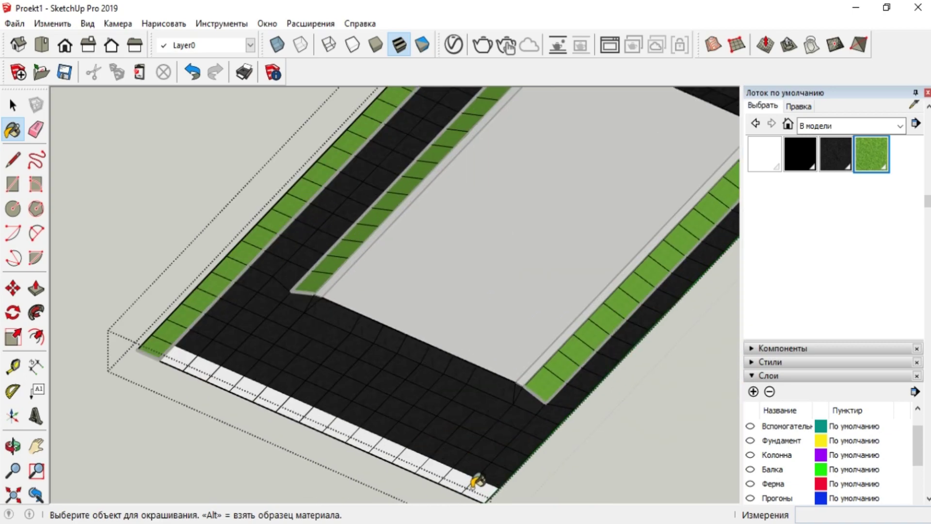
{"action": "left_click", "coordinate": [227, 373]}
{"action": "key", "text": "space"}
Delete the border curb's long run and its front end leg, keeping the short piece at the far corner.
{"action": "scroll", "coordinate": [355, 301], "scroll_direction": "down", "scroll_amount": 3}
{"action": "scroll", "coordinate": [395, 356], "scroll_direction": "up", "scroll_amount": 6}
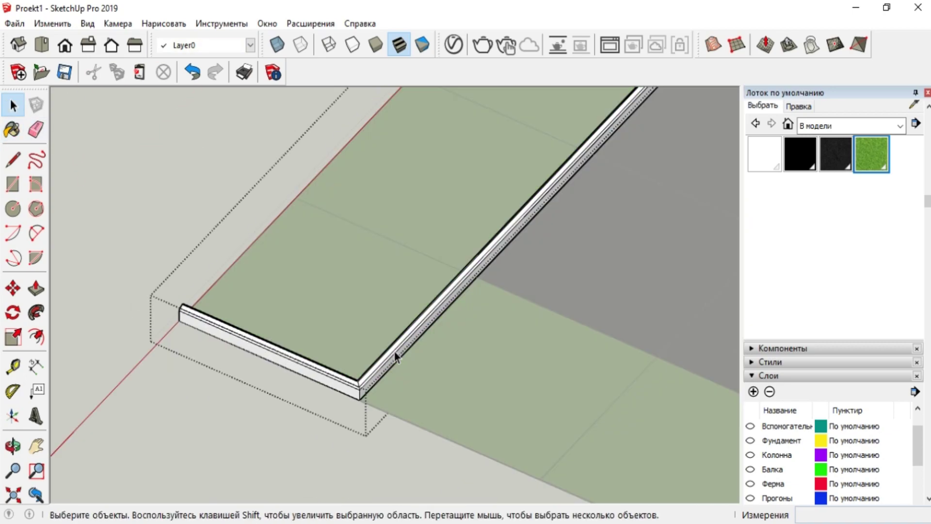
{"action": "left_click_drag", "start_coordinate": [120, 274], "coordinate": [324, 205]}
{"action": "key", "text": "Delete"}
{"action": "key", "text": "Delete"}
{"action": "scroll", "coordinate": [283, 453], "scroll_direction": "down", "scroll_amount": 6}
{"action": "scroll", "coordinate": [283, 454], "scroll_direction": "down", "scroll_amount": 3}
{"action": "scroll", "coordinate": [577, 335], "scroll_direction": "up", "scroll_amount": 8}
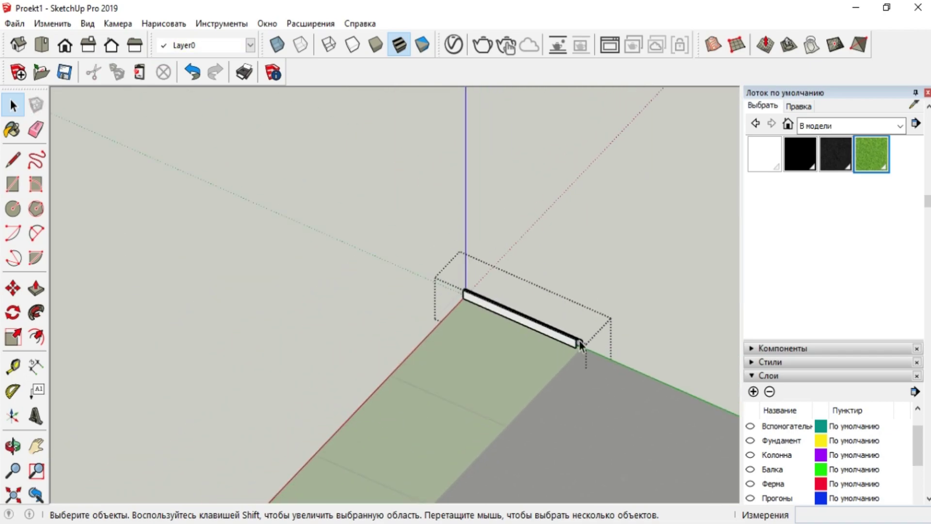
Draw the curb's path from the short piece's end along the long grass border and across the front edge.
{"action": "key", "text": "l"}
{"action": "scroll", "coordinate": [518, 292], "scroll_direction": "up", "scroll_amount": 4}
{"action": "left_click", "coordinate": [718, 451]}
{"action": "scroll", "coordinate": [576, 270], "scroll_direction": "down", "scroll_amount": 9}
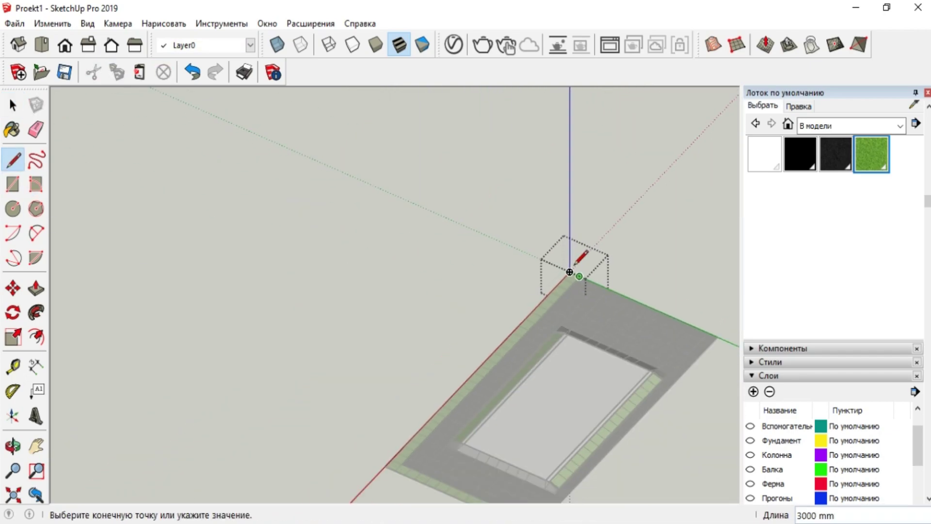
{"action": "scroll", "coordinate": [408, 469], "scroll_direction": "up", "scroll_amount": 5}
{"action": "left_click", "coordinate": [442, 406]}
{"action": "scroll", "coordinate": [300, 301], "scroll_direction": "down", "scroll_amount": 5}
{"action": "scroll", "coordinate": [572, 436], "scroll_direction": "up", "scroll_amount": 4}
{"action": "left_click", "coordinate": [528, 414]}
{"action": "scroll", "coordinate": [421, 333], "scroll_direction": "up", "scroll_amount": 1}
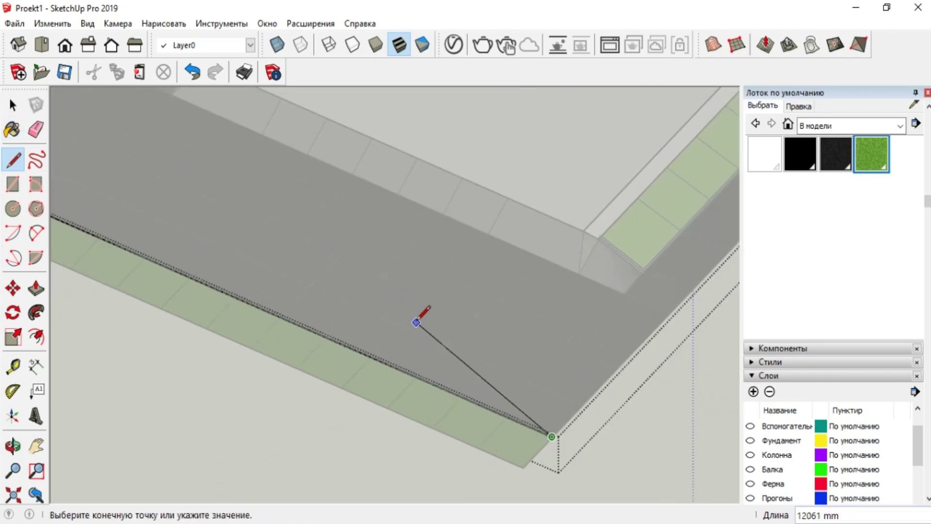
{"action": "key", "text": "space"}
Sweep the curb profile along the drawn border path with Follow Me and leave the curb's group.
{"action": "scroll", "coordinate": [465, 325], "scroll_direction": "down", "scroll_amount": 2}
{"action": "left_click_drag", "start_coordinate": [103, 220], "coordinate": [61, 163]}
{"action": "scroll", "coordinate": [194, 290], "scroll_direction": "down", "scroll_amount": 5}
{"action": "scroll", "coordinate": [353, 150], "scroll_direction": "up", "scroll_amount": 4}
{"action": "scroll", "coordinate": [337, 172], "scroll_direction": "up", "scroll_amount": 5}
{"action": "left_click_drag", "start_coordinate": [340, 262], "coordinate": [312, 221], "text": "shift"}
{"action": "left_click", "coordinate": [36, 312]}
{"action": "scroll", "coordinate": [274, 225], "scroll_direction": "up", "scroll_amount": 8}
{"action": "left_click", "coordinate": [253, 249]}
{"action": "key", "text": "space"}
{"action": "scroll", "coordinate": [429, 173], "scroll_direction": "down", "scroll_amount": 8}
{"action": "left_click", "coordinate": [452, 169]}
Inspect the curbs and the grass and asphalt areas around the slab.
{"action": "scroll", "coordinate": [452, 173], "scroll_direction": "down", "scroll_amount": 10}
{"action": "scroll", "coordinate": [382, 333], "scroll_direction": "up", "scroll_amount": 4}
{"action": "scroll", "coordinate": [335, 299], "scroll_direction": "up", "scroll_amount": 8}
{"action": "middle_click_drag", "start_coordinate": [249, 254], "coordinate": [272, 194]}
{"action": "scroll", "coordinate": [290, 334], "scroll_direction": "down", "scroll_amount": 9}
{"action": "middle_click_drag", "start_coordinate": [290, 333], "coordinate": [378, 388]}
{"action": "scroll", "coordinate": [425, 436], "scroll_direction": "up", "scroll_amount": 4}
{"action": "scroll", "coordinate": [426, 436], "scroll_direction": "down", "scroll_amount": 5}
{"action": "middle_click_drag", "start_coordinate": [485, 397], "coordinate": [363, 343]}
{"action": "scroll", "coordinate": [282, 197], "scroll_direction": "up", "scroll_amount": 5}
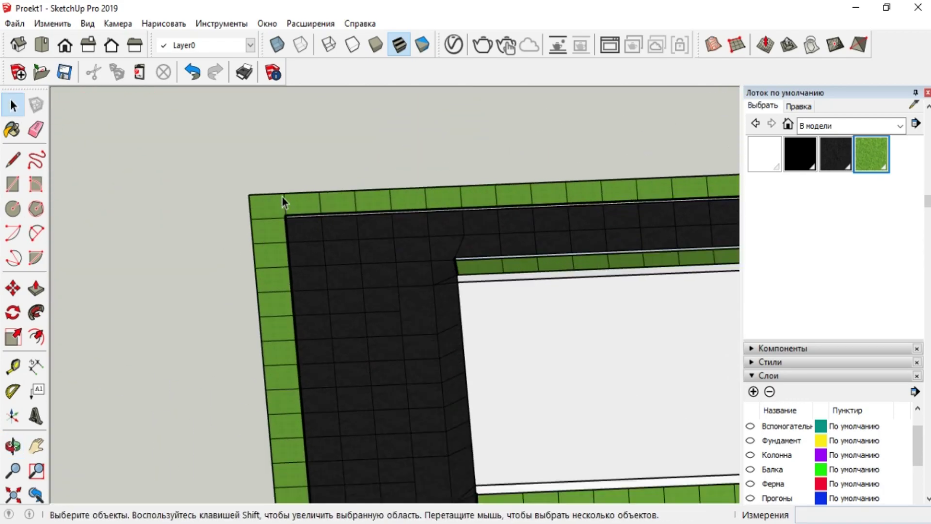
Collapse the materials list and save the project file.
{"action": "scroll", "coordinate": [777, 146], "scroll_direction": "up", "scroll_amount": 3}
{"action": "left_click", "coordinate": [781, 119]}
{"action": "middle_click_drag", "start_coordinate": [552, 306], "coordinate": [609, 281]}
{"action": "scroll", "coordinate": [567, 286], "scroll_direction": "up", "scroll_amount": 3}
{"action": "left_click", "coordinate": [15, 23]}
{"action": "left_click", "coordinate": [56, 91]}
{"action": "middle_click_drag", "start_coordinate": [355, 189], "coordinate": [235, 296]}
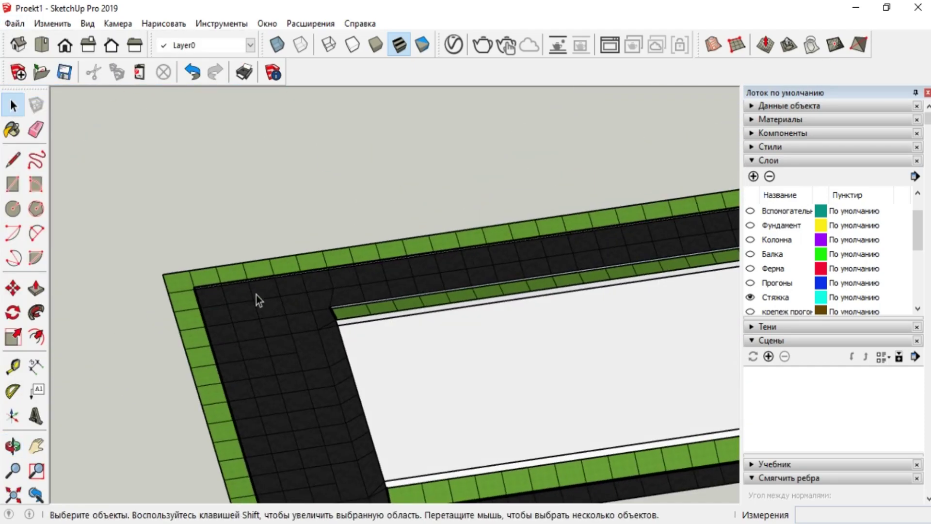
Search the component library for "дерево" and try to load the poplar model.
{"action": "scroll", "coordinate": [232, 292], "scroll_direction": "up", "scroll_amount": 1}
{"action": "left_click", "coordinate": [762, 161]}
{"action": "left_click", "coordinate": [758, 134]}
{"action": "type", "text": "дерево"}
{"action": "key", "text": "Return"}
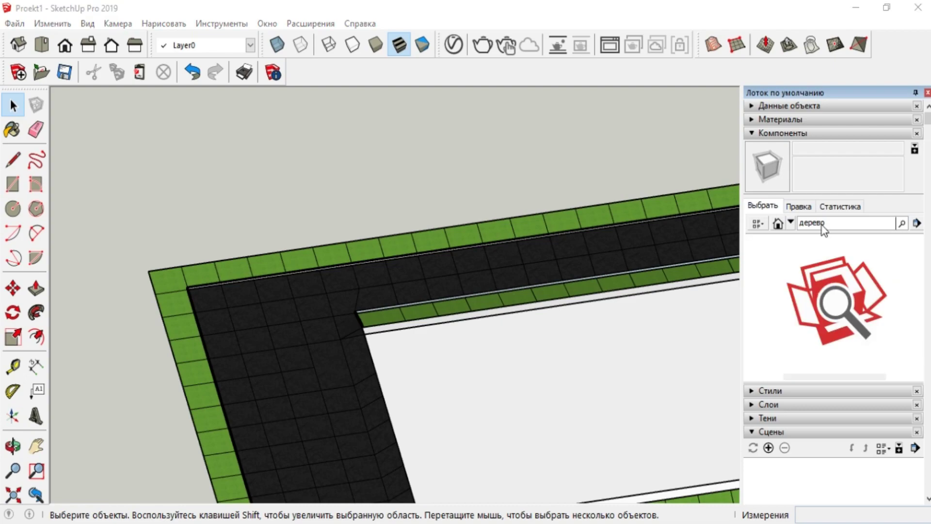
{"action": "scroll", "coordinate": [810, 326], "scroll_direction": "down", "scroll_amount": 4}
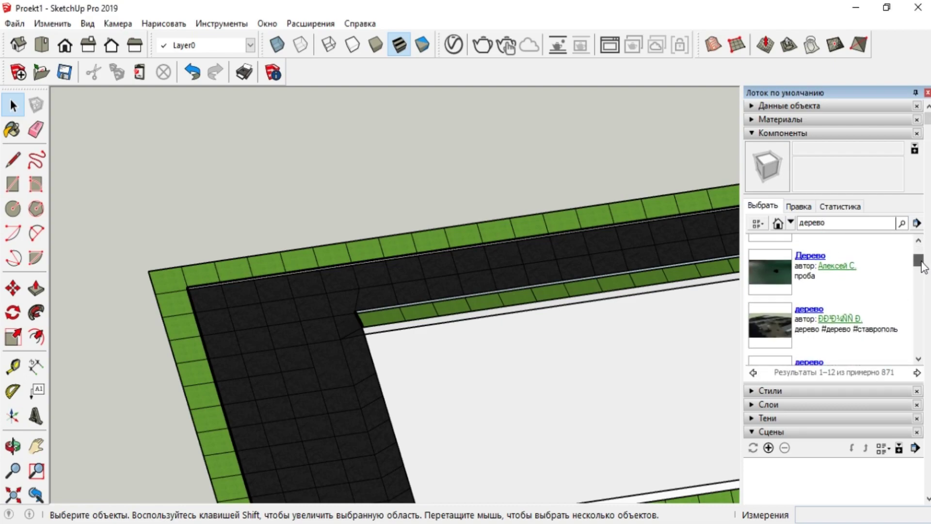
{"action": "left_click", "coordinate": [808, 325]}
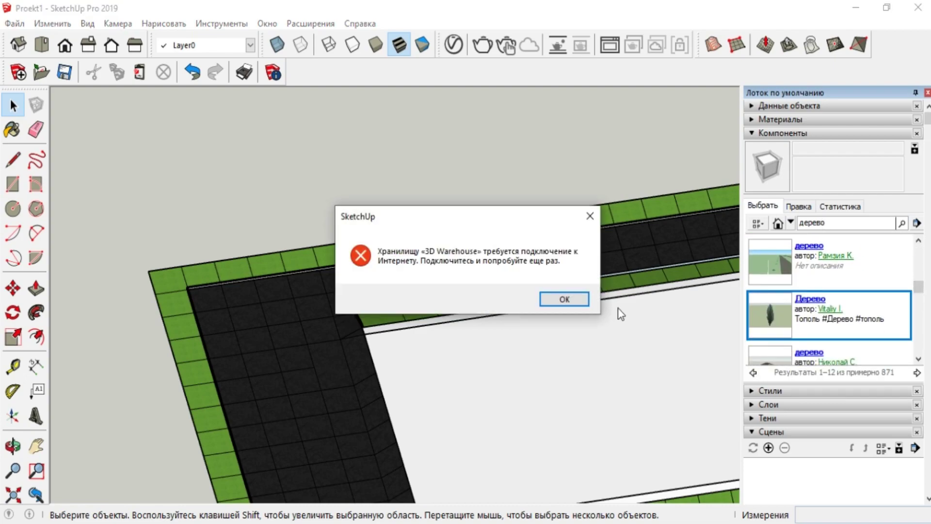
{"action": "left_click", "coordinate": [564, 299]}
{"action": "left_click", "coordinate": [267, 23]}
{"action": "mouse_move", "coordinate": [360, 23]}
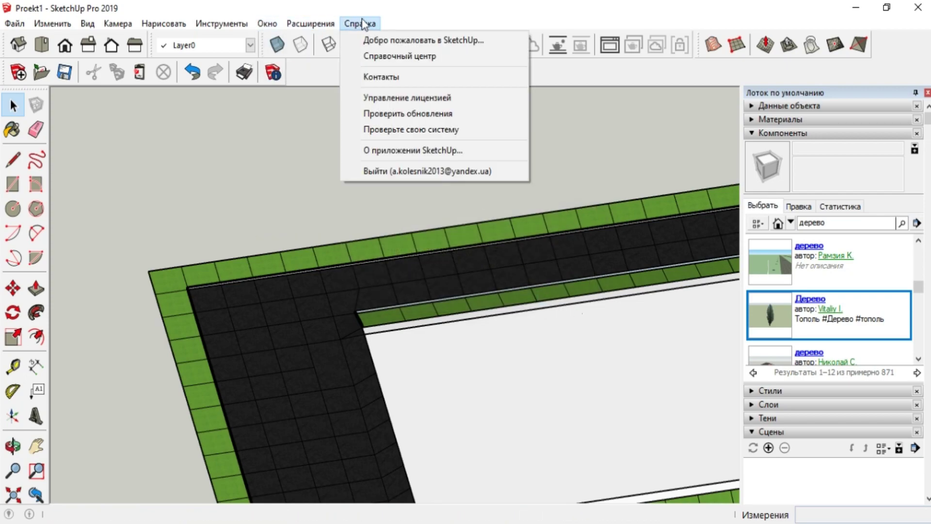
{"action": "left_click", "coordinate": [403, 38]}
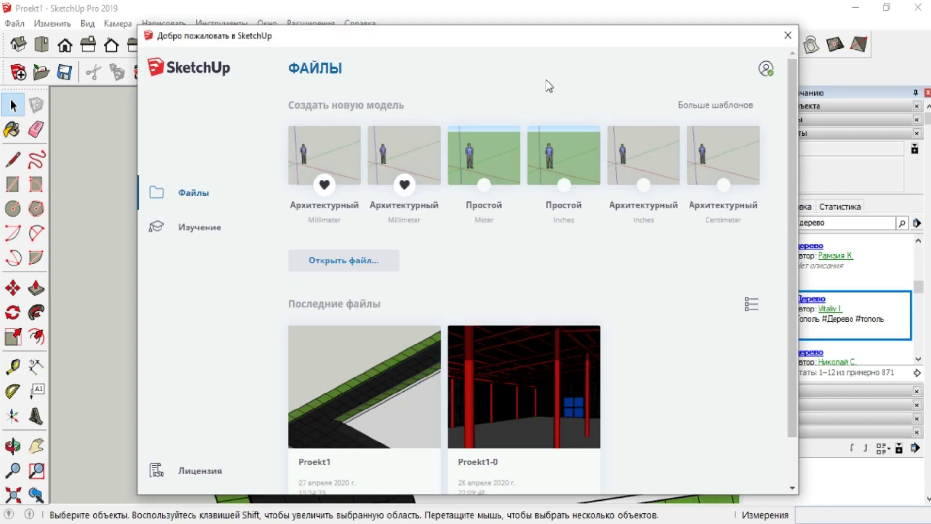
{"action": "left_click", "coordinate": [788, 35]}
Search 3D Warehouse for "дерево" and load the poplar tree into the model.
{"action": "left_click", "coordinate": [267, 23]}
{"action": "left_click", "coordinate": [386, 157]}
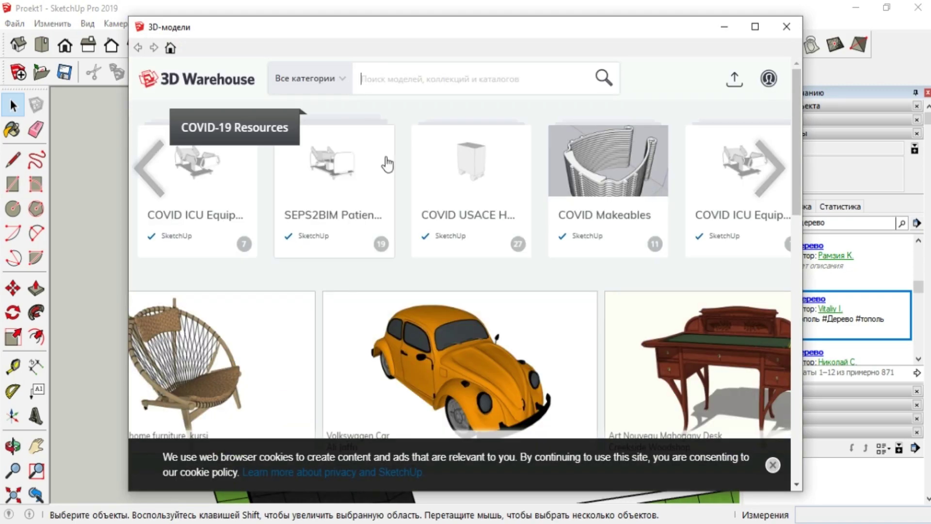
{"action": "key", "text": "Return"}
{"action": "left_click_drag", "start_coordinate": [423, 30], "coordinate": [402, 22]}
{"action": "scroll", "coordinate": [677, 266], "scroll_direction": "down", "scroll_amount": 3}
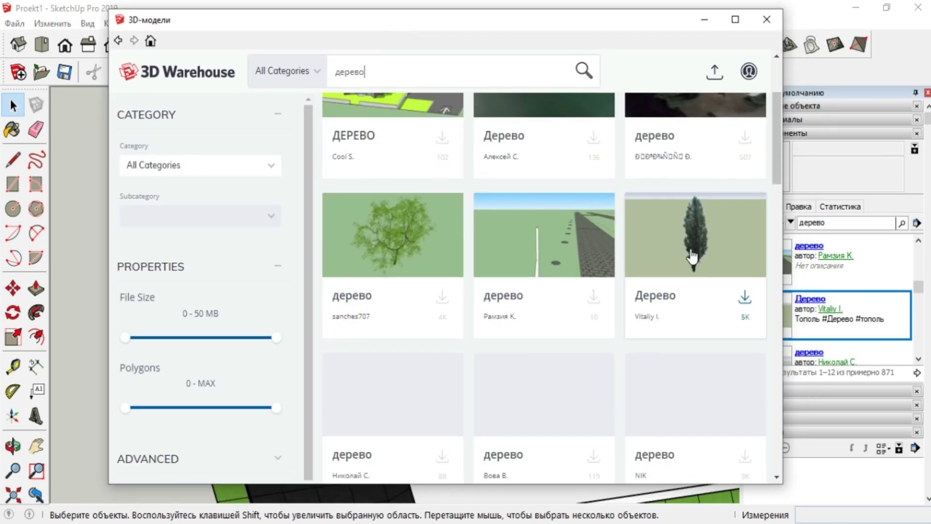
{"action": "left_click", "coordinate": [747, 226]}
{"action": "left_click", "coordinate": [405, 285]}
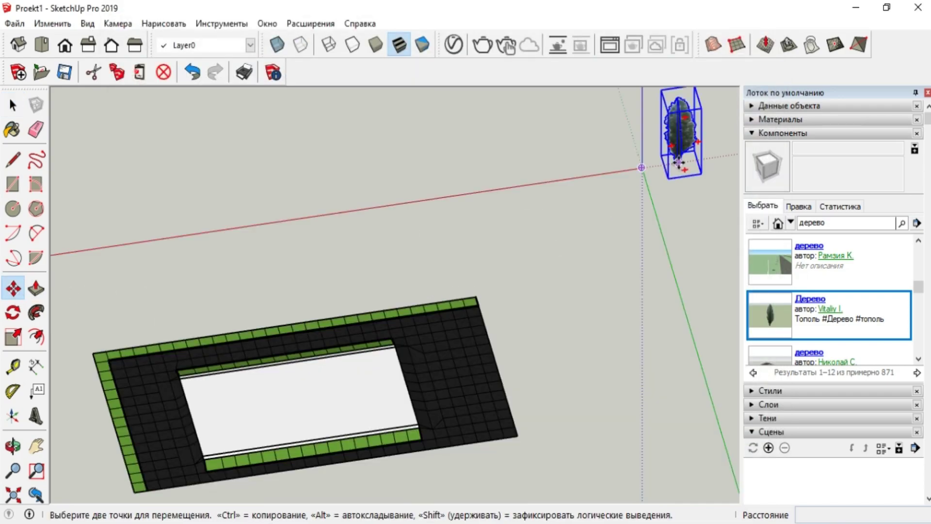
Move the poplar by its trunk base onto the grass at the border's outer corner.
{"action": "scroll", "coordinate": [225, 330], "scroll_direction": "up", "scroll_amount": 6}
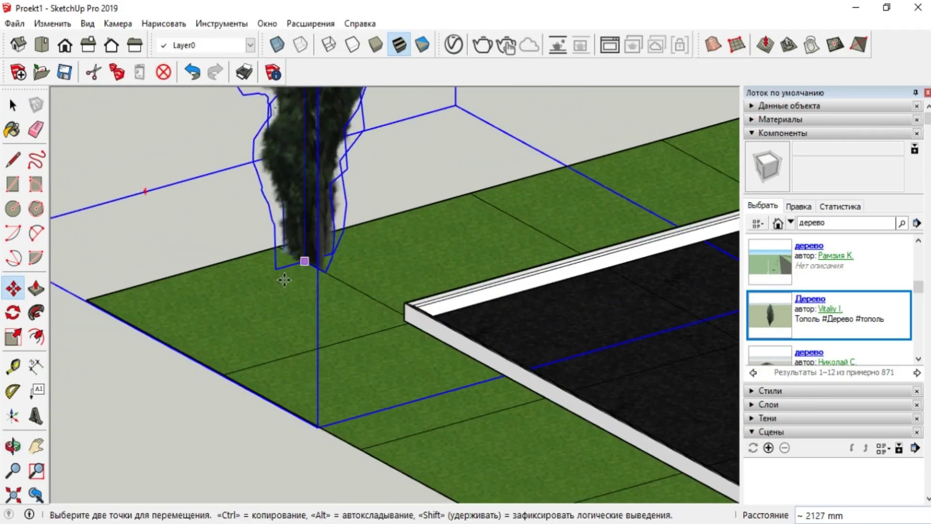
{"action": "left_click", "coordinate": [217, 353]}
{"action": "scroll", "coordinate": [219, 357], "scroll_direction": "down", "scroll_amount": 8}
{"action": "key", "text": "space"}
{"action": "left_click", "coordinate": [194, 376]}
{"action": "mouse_move", "coordinate": [330, 279]}
{"action": "middle_mouse_down"}
{"action": "mouse_move", "coordinate": [273, 291]}
{"action": "mouse_move", "coordinate": [315, 276]}
{"action": "middle_mouse_up"}
{"action": "scroll", "coordinate": [291, 271], "scroll_direction": "up", "scroll_amount": 2}
Load the leafy green tree from the 3D Warehouse "дерево" results into the model.
{"action": "left_click", "coordinate": [268, 24]}
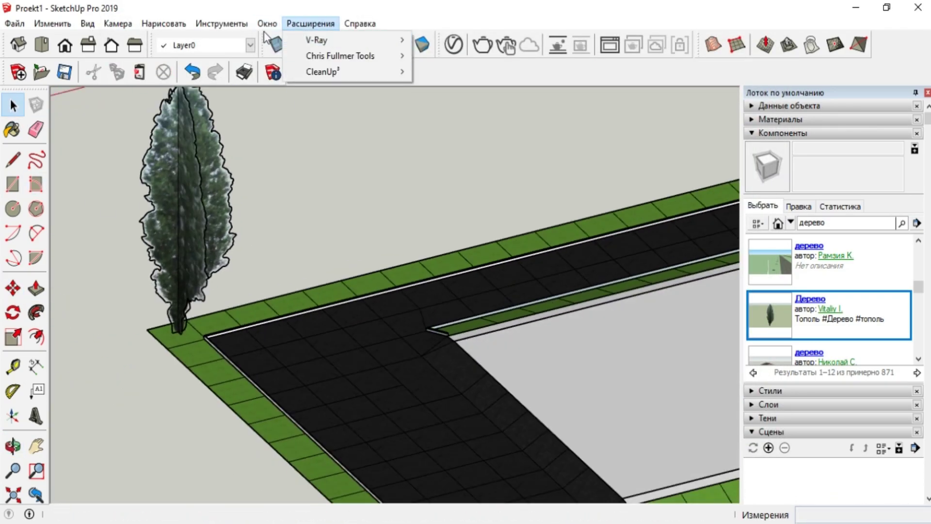
{"action": "left_click", "coordinate": [300, 129]}
{"action": "left_click_drag", "start_coordinate": [778, 150], "coordinate": [790, 200]}
{"action": "left_click", "coordinate": [443, 353]}
{"action": "left_click", "coordinate": [463, 284]}
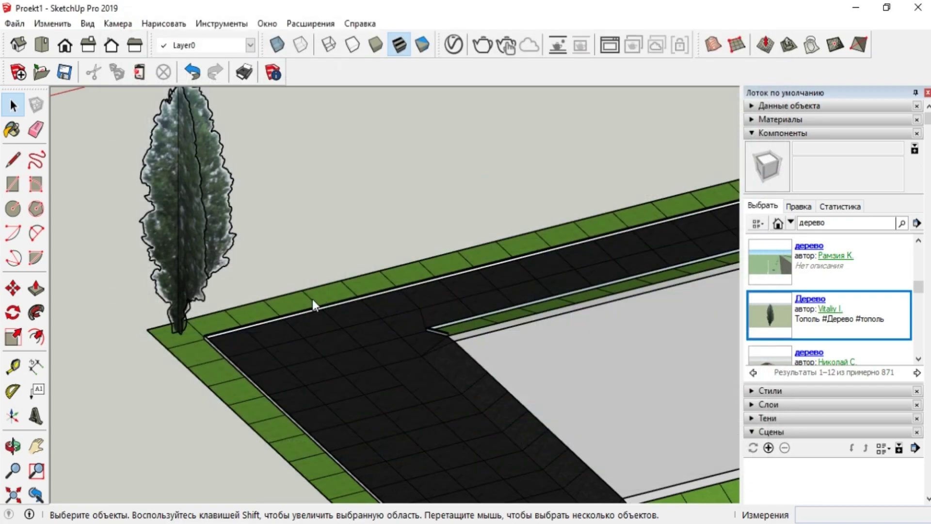
Scale the leafy green tree uniformly.
{"action": "scroll", "coordinate": [335, 277], "scroll_direction": "down", "scroll_amount": 5}
{"action": "scroll", "coordinate": [129, 343], "scroll_direction": "up", "scroll_amount": 8}
{"action": "scroll", "coordinate": [166, 405], "scroll_direction": "down", "scroll_amount": 3}
{"action": "key", "text": "space"}
{"action": "left_click", "coordinate": [368, 331]}
{"action": "scroll", "coordinate": [368, 331], "scroll_direction": "up", "scroll_amount": 3}
{"action": "left_click", "coordinate": [13, 337]}
{"action": "key", "text": "space"}
{"action": "left_click", "coordinate": [292, 356]}
{"action": "left_click", "coordinate": [12, 337]}
{"action": "left_click_drag", "start_coordinate": [314, 305], "coordinate": [384, 191]}
Move the leafy tree onto the grass strip beside the poplar.
{"action": "left_click", "coordinate": [12, 288]}
{"action": "scroll", "coordinate": [307, 378], "scroll_direction": "up", "scroll_amount": 3}
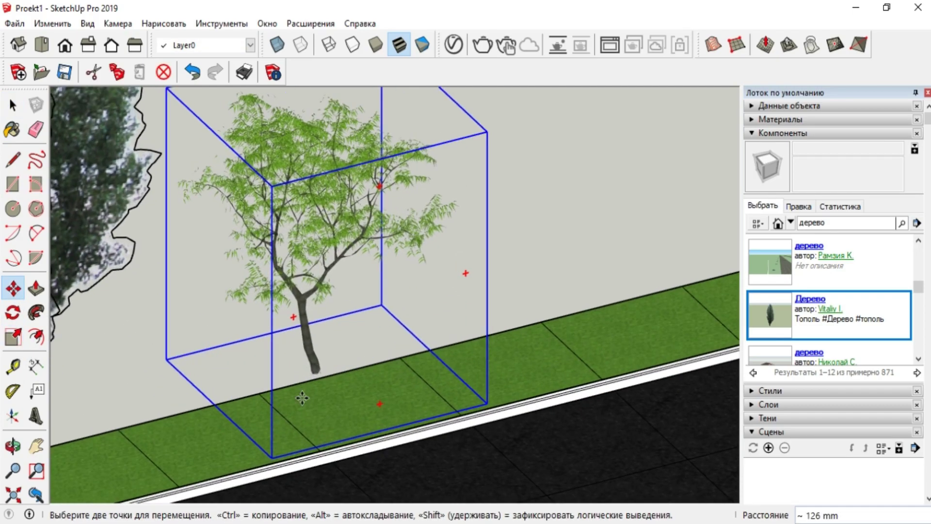
{"action": "left_click_drag", "start_coordinate": [312, 379], "coordinate": [276, 412]}
{"action": "scroll", "coordinate": [477, 335], "scroll_direction": "down", "scroll_amount": 3}
{"action": "left_click", "coordinate": [12, 105]}
{"action": "left_click", "coordinate": [474, 141]}
{"action": "scroll", "coordinate": [474, 141], "scroll_direction": "down", "scroll_amount": 3}
Try to place copies along the grass strip with the Move tool, and undo them.
{"action": "left_click", "coordinate": [12, 288]}
{"action": "left_click", "coordinate": [300, 328]}
{"action": "key", "text": "ctrl"}
{"action": "scroll", "coordinate": [505, 276], "scroll_direction": "up", "scroll_amount": 4}
{"action": "left_click", "coordinate": [505, 275]}
{"action": "left_click", "coordinate": [503, 272]}
{"action": "key", "text": "ctrl"}
{"action": "left_click", "coordinate": [679, 238]}
{"action": "scroll", "coordinate": [253, 433], "scroll_direction": "down", "scroll_amount": 5}
{"action": "key", "text": "ctrl+z"}
{"action": "key", "text": "ctrl+z"}
{"action": "scroll", "coordinate": [354, 387], "scroll_direction": "down", "scroll_amount": 2}
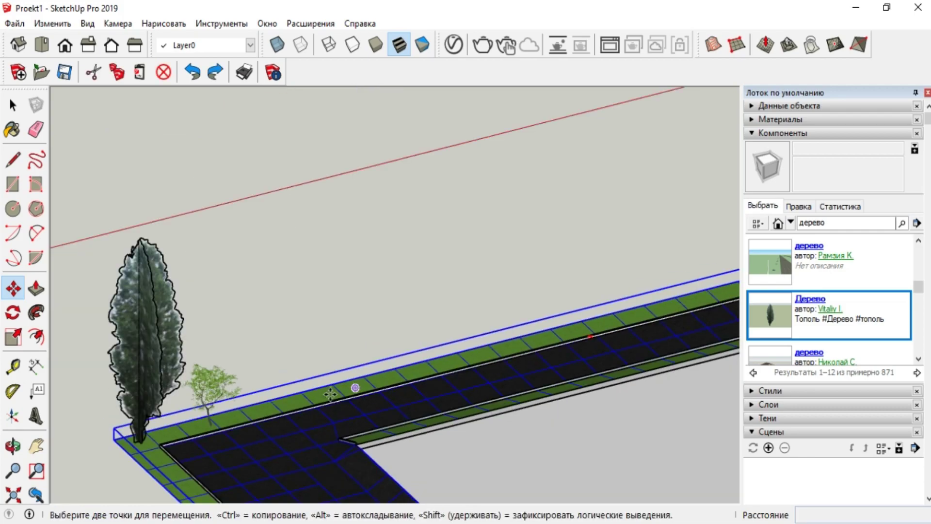
Copy the poplar along the long grass strip and repeat the copy as an x5 array.
{"action": "scroll", "coordinate": [145, 437], "scroll_direction": "up", "scroll_amount": 2}
{"action": "left_click", "coordinate": [136, 444]}
{"action": "key", "text": "ctrl"}
{"action": "key", "text": "space"}
{"action": "left_click", "coordinate": [143, 364]}
{"action": "left_click", "coordinate": [20, 290]}
{"action": "left_click", "coordinate": [136, 444]}
{"action": "key", "text": "ctrl"}
{"action": "scroll", "coordinate": [291, 407], "scroll_direction": "down", "scroll_amount": 3}
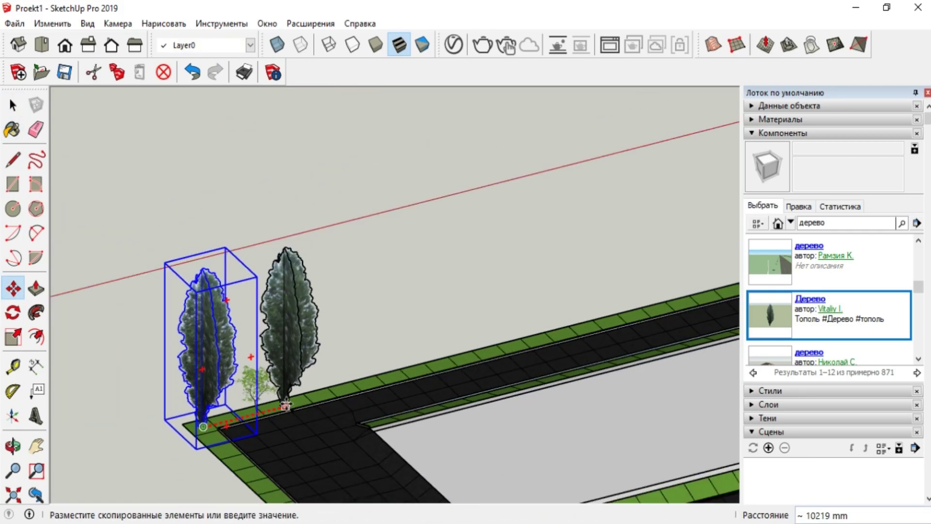
{"action": "scroll", "coordinate": [385, 378], "scroll_direction": "up", "scroll_amount": 2}
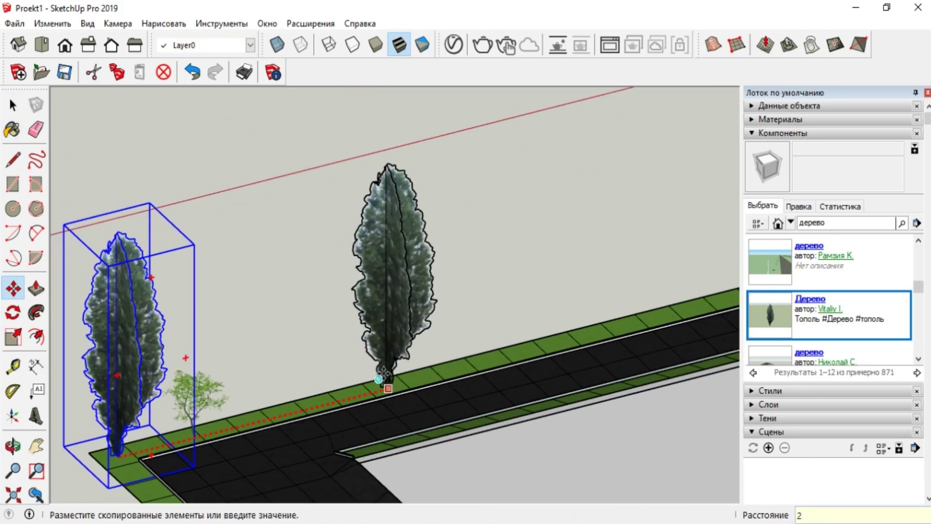
{"action": "left_click", "coordinate": [383, 373]}
{"action": "type", "text": "x5"}
{"action": "key", "text": "Return"}
Delete the surplus poplars beyond the far end of the terrain.
{"action": "scroll", "coordinate": [335, 394], "scroll_direction": "down", "scroll_amount": 6}
{"action": "key", "text": "space"}
{"action": "scroll", "coordinate": [546, 281], "scroll_direction": "up", "scroll_amount": 1}
{"action": "left_click_drag", "start_coordinate": [710, 325], "coordinate": [558, 173]}
{"action": "key", "text": "Delete"}
Copy the small leafy tree twice along the grass strip, between the first two poplars and past the second.
{"action": "scroll", "coordinate": [164, 388], "scroll_direction": "up", "scroll_amount": 4}
{"action": "scroll", "coordinate": [324, 361], "scroll_direction": "up", "scroll_amount": 5}
{"action": "left_click", "coordinate": [281, 364]}
{"action": "left_click", "coordinate": [14, 288]}
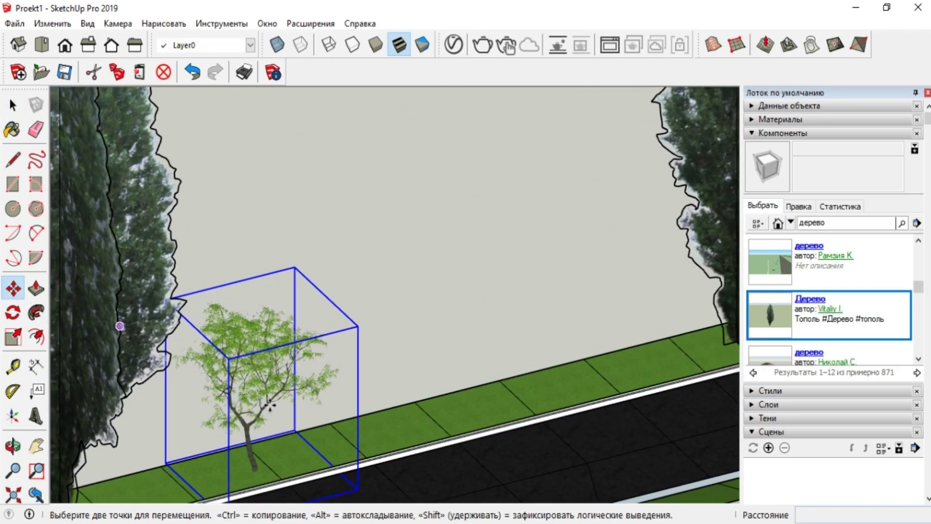
{"action": "left_click", "coordinate": [255, 470], "text": "ctrl"}
{"action": "left_click", "coordinate": [529, 384]}
{"action": "left_click", "coordinate": [529, 384]}
{"action": "scroll", "coordinate": [385, 374], "scroll_direction": "down", "scroll_amount": 5}
{"action": "key", "text": "ctrl"}
{"action": "scroll", "coordinate": [607, 315], "scroll_direction": "up", "scroll_amount": 4}
{"action": "left_click", "coordinate": [607, 316]}
Add two more small leafy trees, one just before the fourth poplar and one at the strip's far end.
{"action": "left_click", "coordinate": [607, 315], "text": "ctrl"}
{"action": "scroll", "coordinate": [372, 350], "scroll_direction": "down", "scroll_amount": 5}
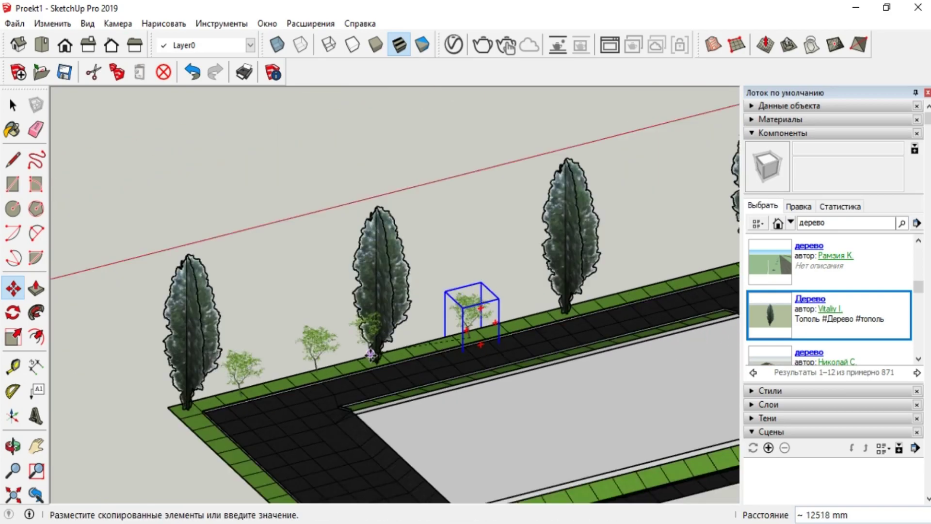
{"action": "left_click", "coordinate": [636, 295]}
{"action": "left_click", "coordinate": [637, 294], "text": "ctrl"}
{"action": "scroll", "coordinate": [395, 330], "scroll_direction": "down", "scroll_amount": 2}
{"action": "scroll", "coordinate": [652, 288], "scroll_direction": "up", "scroll_amount": 6}
{"action": "left_click", "coordinate": [675, 279]}
{"action": "scroll", "coordinate": [586, 291], "scroll_direction": "down", "scroll_amount": 7}
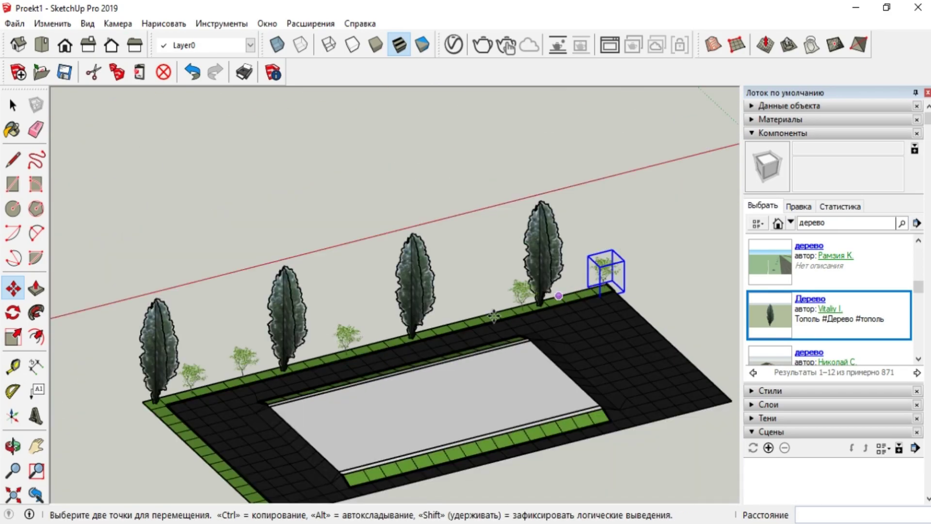
Copy the small leafy tree beside the fourth poplar into the gap just past the third poplar.
{"action": "scroll", "coordinate": [489, 323], "scroll_direction": "down", "scroll_amount": 2}
{"action": "key", "text": "space"}
{"action": "scroll", "coordinate": [527, 322], "scroll_direction": "up", "scroll_amount": 5}
{"action": "left_click", "coordinate": [472, 279]}
{"action": "left_click", "coordinate": [13, 288]}
{"action": "scroll", "coordinate": [426, 335], "scroll_direction": "up", "scroll_amount": 3}
{"action": "left_click", "coordinate": [531, 273]}
{"action": "left_click", "coordinate": [314, 324], "text": "ctrl"}
{"action": "scroll", "coordinate": [618, 335], "scroll_direction": "down", "scroll_amount": 6}
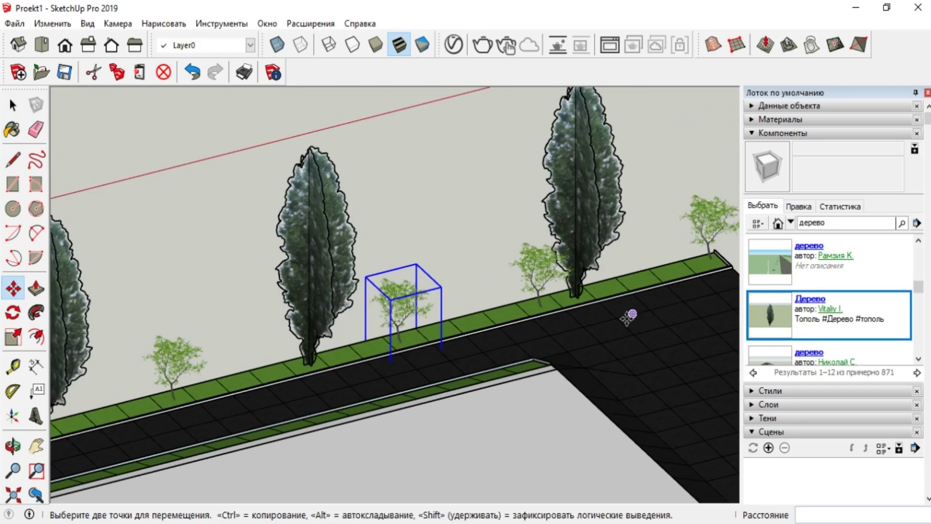
Search 3D Warehouse for "ландшафт", browse the landscape models and close the window.
{"action": "key", "text": "space"}
{"action": "scroll", "coordinate": [362, 429], "scroll_direction": "up", "scroll_amount": 5}
{"action": "left_click", "coordinate": [268, 23]}
{"action": "left_click", "coordinate": [301, 125]}
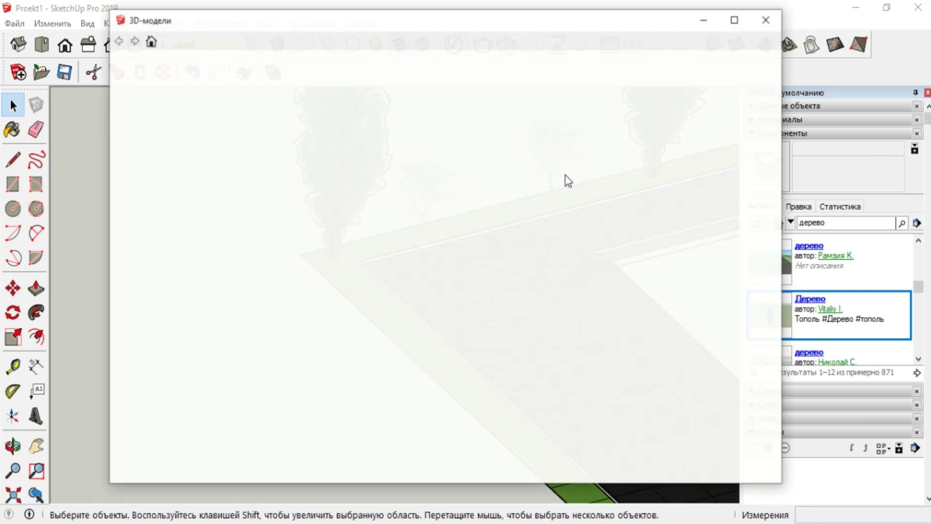
{"action": "left_click_drag", "start_coordinate": [399, 70], "coordinate": [309, 69]}
{"action": "type", "text": "reo"}
{"action": "key", "text": "Return"}
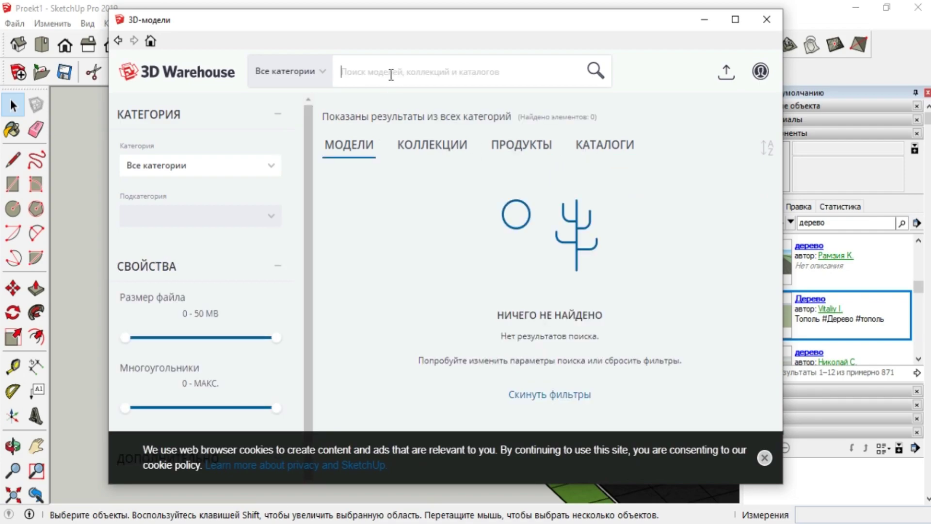
{"action": "scroll", "coordinate": [582, 188], "scroll_direction": "down", "scroll_amount": 12}
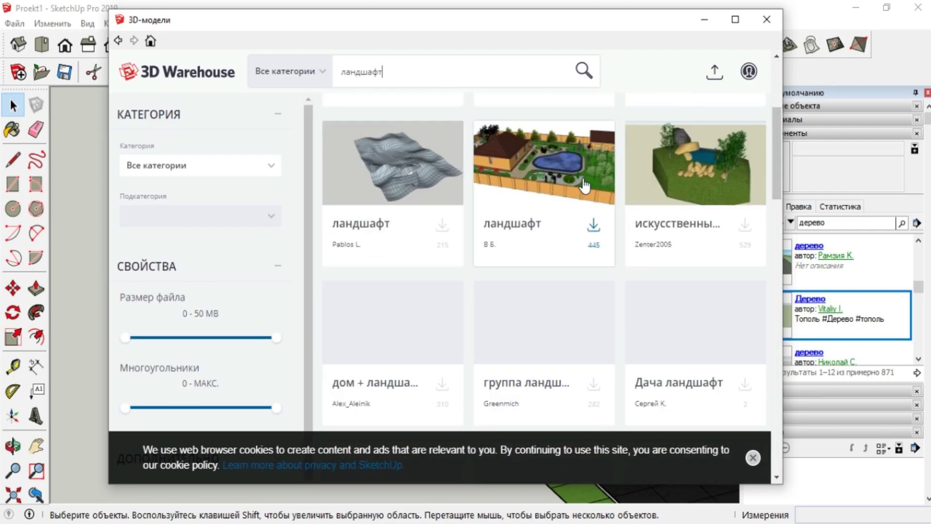
{"action": "scroll", "coordinate": [572, 199], "scroll_direction": "down", "scroll_amount": 3}
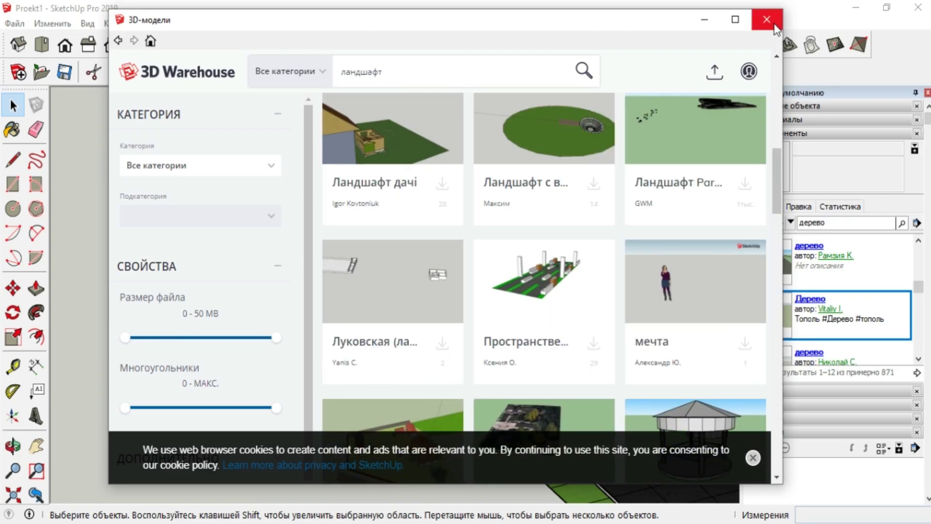
{"action": "left_click", "coordinate": [767, 19]}
Search the component library for "tree" and browse the results.
{"action": "scroll", "coordinate": [844, 281], "scroll_direction": "down", "scroll_amount": 2}
{"action": "scroll", "coordinate": [850, 291], "scroll_direction": "up", "scroll_amount": 2}
{"action": "left_click", "coordinate": [799, 223]}
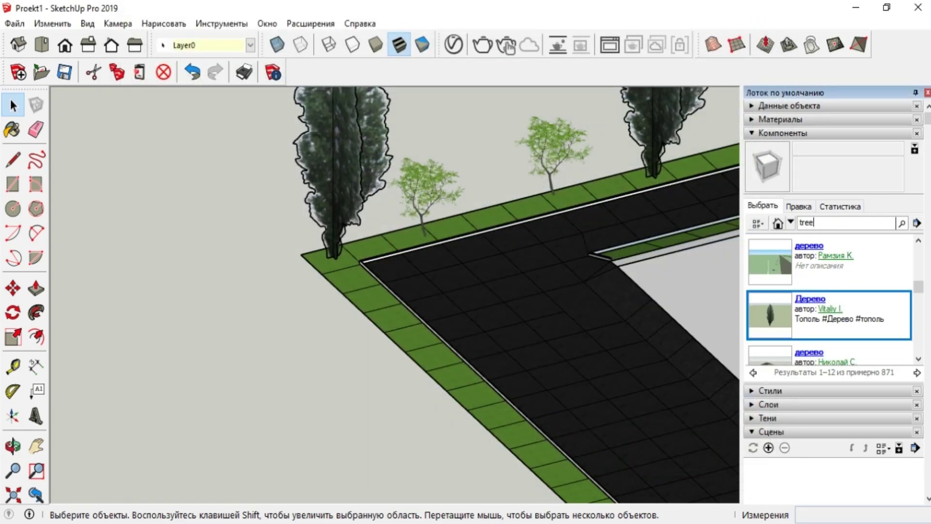
{"action": "type", "text": "tree"}
{"action": "key", "text": "Return"}
{"action": "left_click_drag", "start_coordinate": [918, 253], "coordinate": [922, 345]}
{"action": "scroll", "coordinate": [848, 328], "scroll_direction": "down", "scroll_amount": 5}
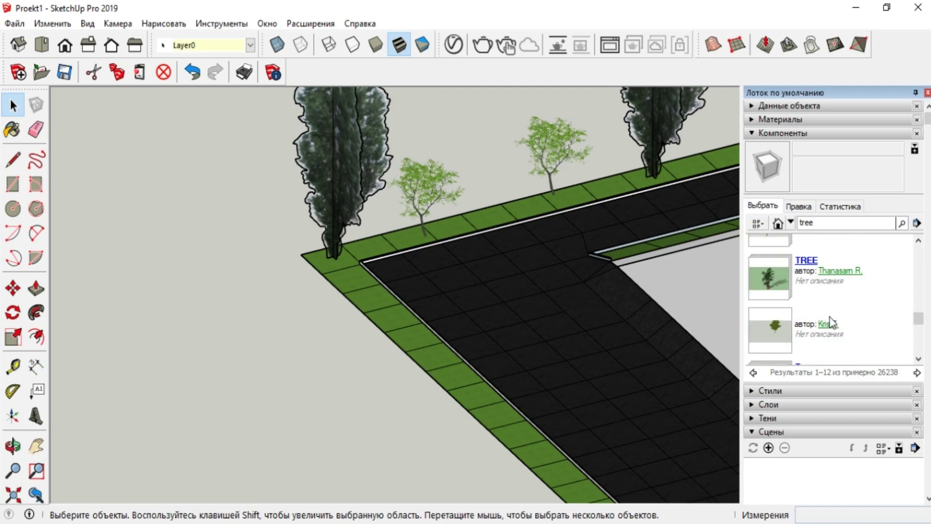
{"action": "scroll", "coordinate": [833, 323], "scroll_direction": "up", "scroll_amount": 2}
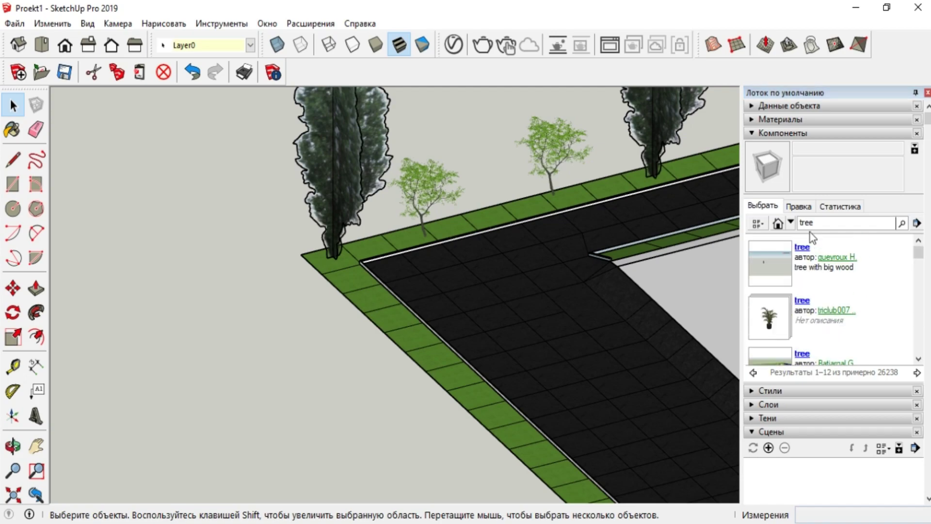
Search the component library for "trre" and look through the listed models.
{"action": "type", "text": "r"}
{"action": "key", "text": "Return"}
{"action": "left_click_drag", "start_coordinate": [918, 253], "coordinate": [911, 358]}
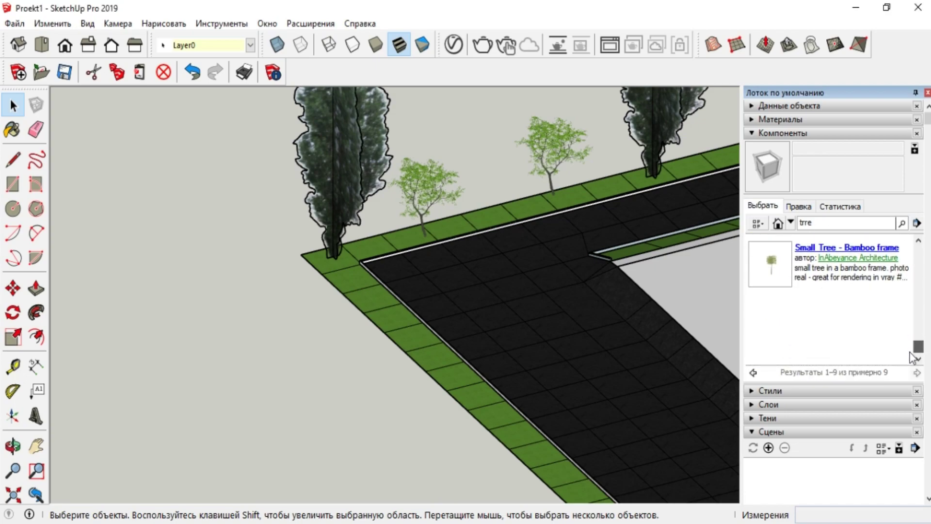
{"action": "left_click", "coordinate": [779, 223]}
{"action": "left_click_drag", "start_coordinate": [918, 258], "coordinate": [929, 365]}
Search the component library for "кущ" and inspect the bare grass strip along the building's end.
{"action": "left_click", "coordinate": [291, 394]}
{"action": "scroll", "coordinate": [291, 394], "scroll_direction": "down", "scroll_amount": 5}
{"action": "middle_click_drag", "start_coordinate": [291, 394], "coordinate": [165, 383]}
{"action": "left_click", "coordinate": [808, 223]}
{"action": "type", "text": "кущ"}
{"action": "key", "text": "Return"}
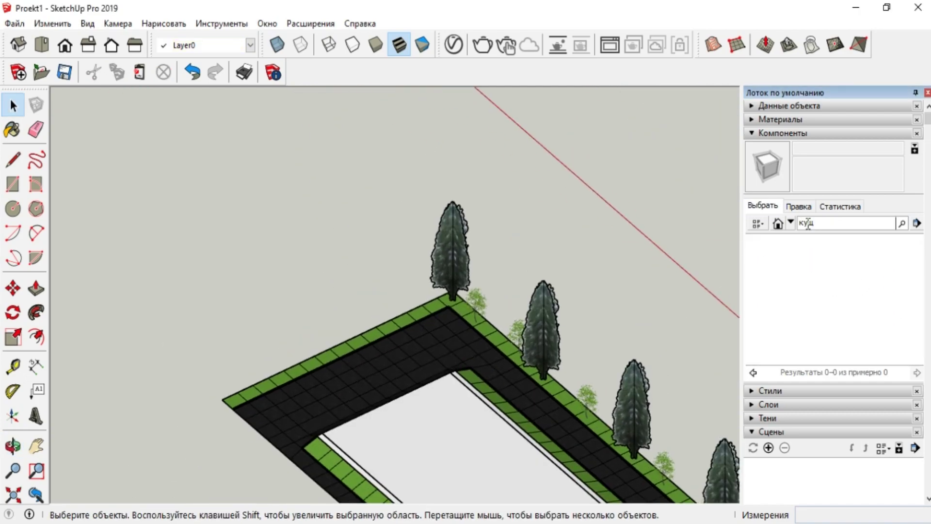
{"action": "scroll", "coordinate": [254, 366], "scroll_direction": "up", "scroll_amount": 3}
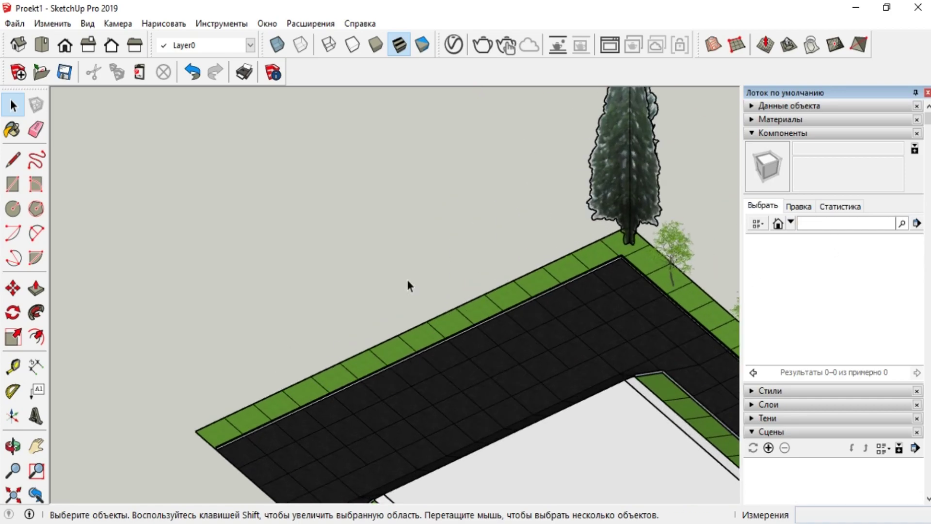
{"action": "scroll", "coordinate": [457, 263], "scroll_direction": "down", "scroll_amount": 4}
{"action": "scroll", "coordinate": [287, 316], "scroll_direction": "up", "scroll_amount": 5}
{"action": "left_click", "coordinate": [14, 23]}
{"action": "left_click", "coordinate": [5, 25]}
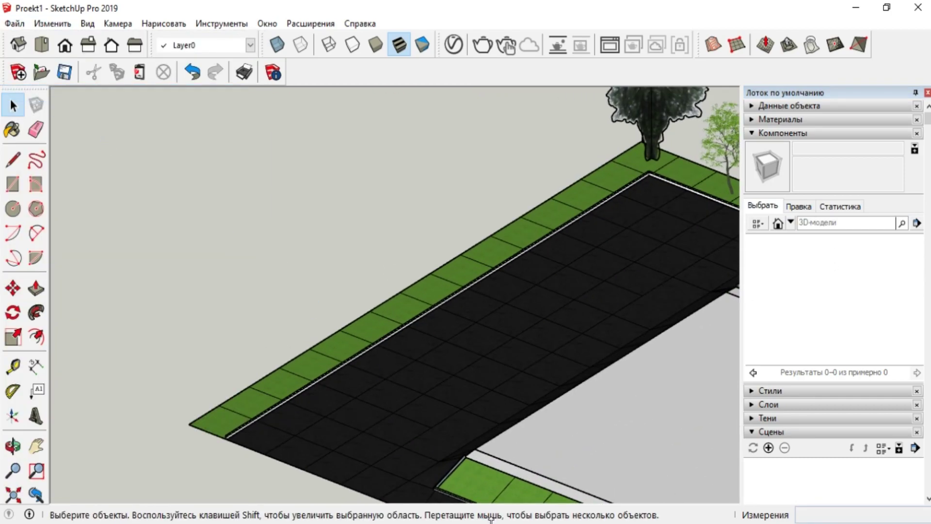
Search 3D Warehouse for "arbusto", download a hedge model and place it on the grass strip near the corner poplar.
{"action": "left_click", "coordinate": [267, 24]}
{"action": "left_click", "coordinate": [281, 133]}
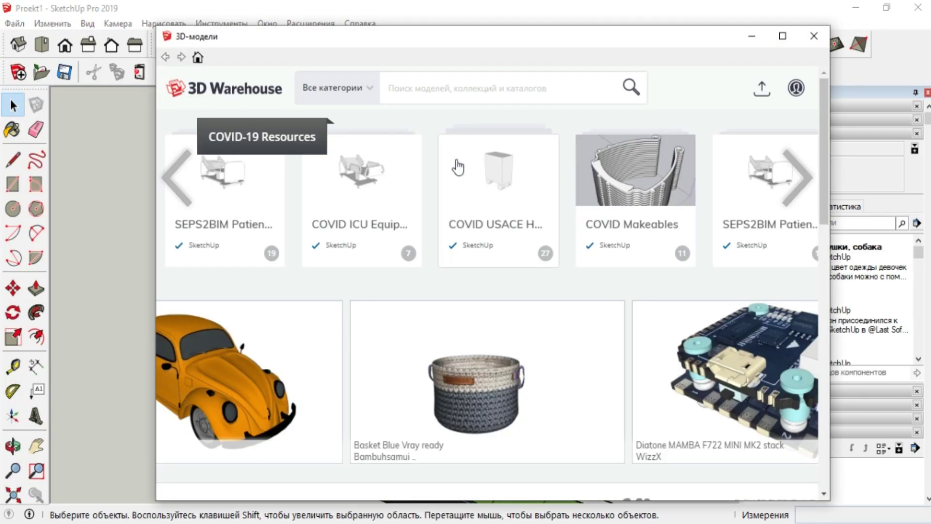
{"action": "type", "text": "arbusto"}
{"action": "key", "text": "Return"}
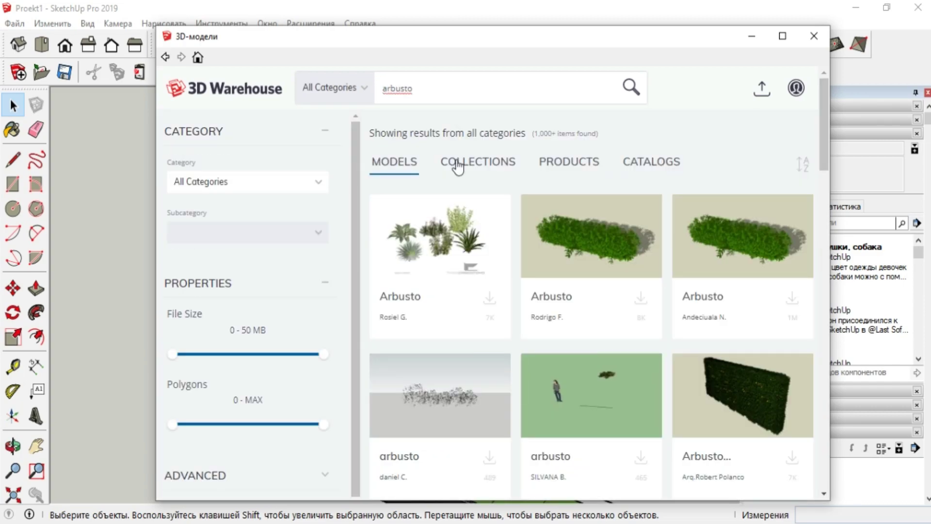
{"action": "left_click", "coordinate": [640, 455]}
{"action": "left_click", "coordinate": [438, 301]}
Rotate the hedge 90 degrees so it runs along the grass strip.
{"action": "scroll", "coordinate": [504, 301], "scroll_direction": "up", "scroll_amount": 5}
{"action": "left_click", "coordinate": [561, 246]}
{"action": "key", "text": "m"}
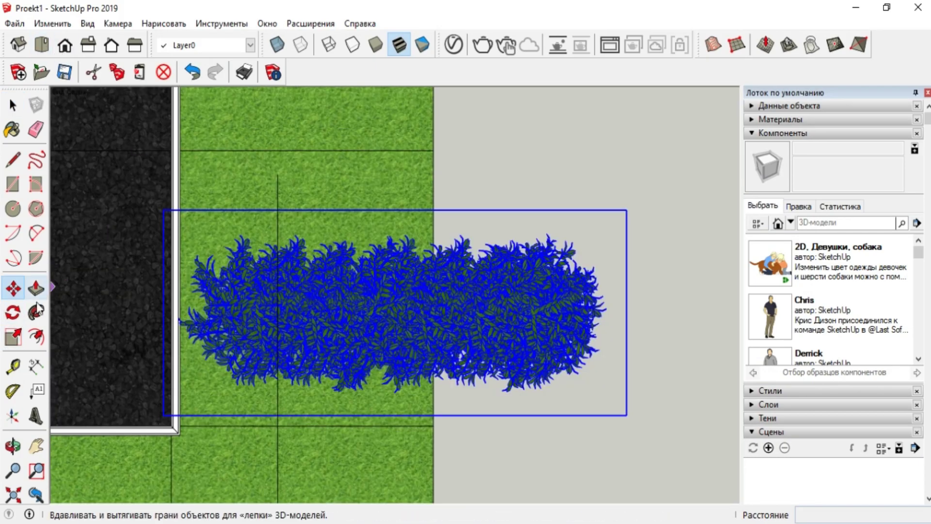
{"action": "left_click", "coordinate": [13, 313]}
{"action": "scroll", "coordinate": [267, 313], "scroll_direction": "down", "scroll_amount": 1}
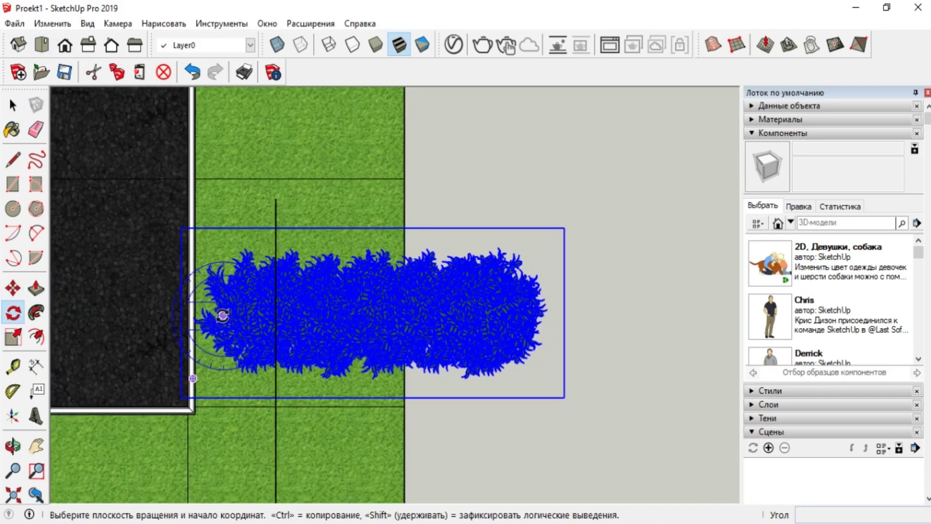
{"action": "left_click", "coordinate": [223, 315]}
{"action": "left_click", "coordinate": [643, 315]}
{"action": "type", "text": "90"}
{"action": "key", "text": "Return"}
Copy the hedge about 4451 mm along the grass strip, end to end with the one beside the corner poplar.
{"action": "left_click", "coordinate": [13, 288]}
{"action": "middle_click_drag", "start_coordinate": [262, 272], "coordinate": [461, 165]}
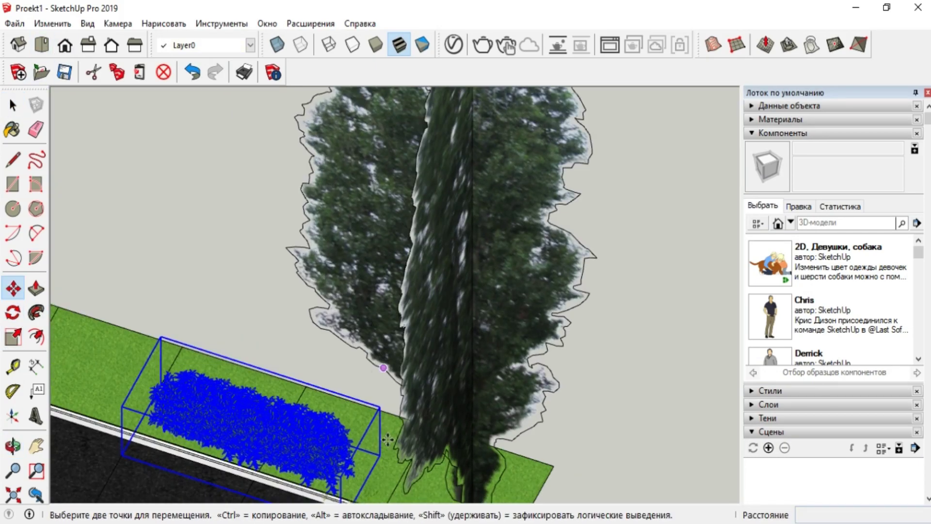
{"action": "scroll", "coordinate": [357, 444], "scroll_direction": "up", "scroll_amount": 3}
{"action": "left_click", "coordinate": [372, 420]}
{"action": "scroll", "coordinate": [401, 408], "scroll_direction": "down", "scroll_amount": 1}
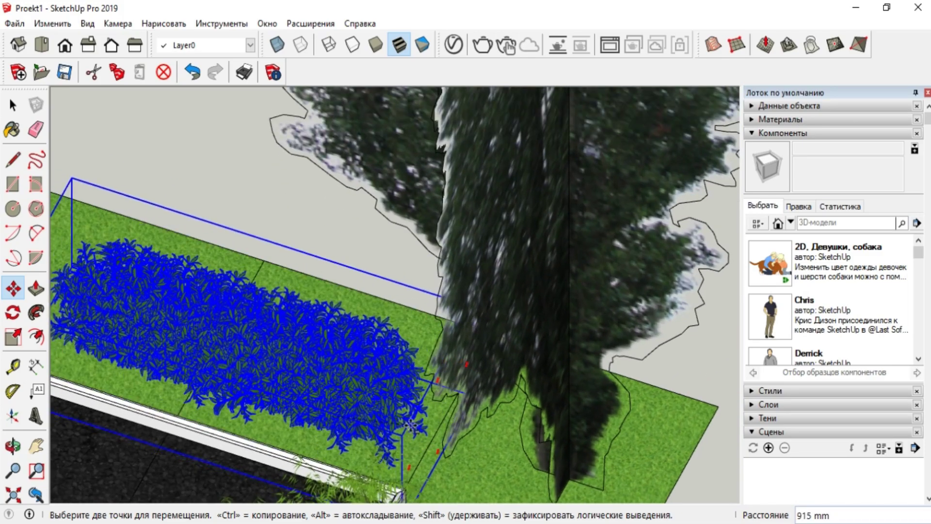
{"action": "key", "text": "ctrl"}
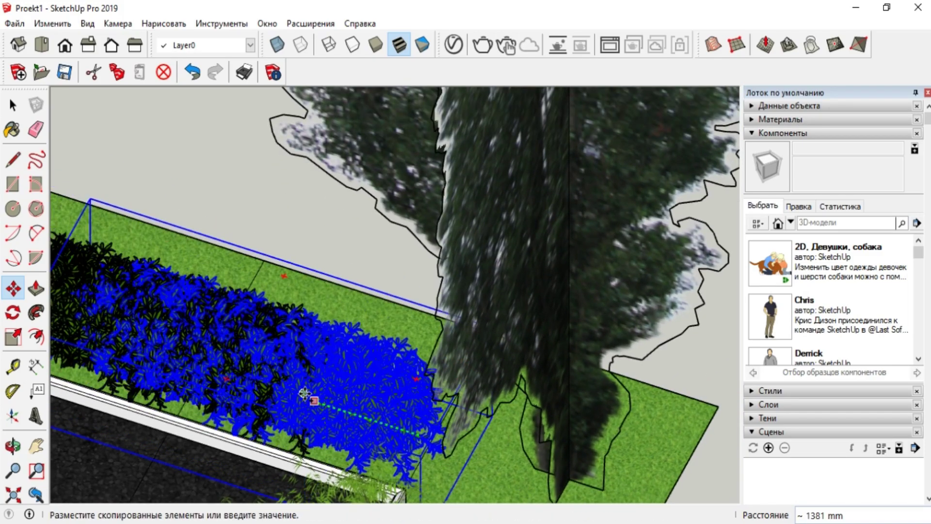
{"action": "scroll", "coordinate": [118, 330], "scroll_direction": "down", "scroll_amount": 1}
{"action": "left_click", "coordinate": [118, 330]}
{"action": "scroll", "coordinate": [282, 362], "scroll_direction": "down", "scroll_amount": 4}
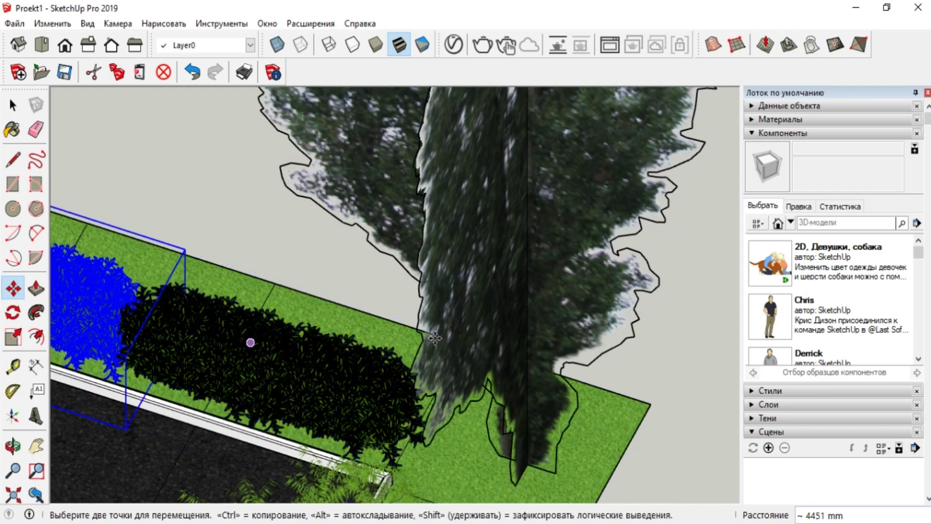
Copy the second hedge onward along the grass strip and multiply that copy with x5.
{"action": "middle_click_drag", "start_coordinate": [282, 361], "coordinate": [183, 279]}
{"action": "scroll", "coordinate": [183, 280], "scroll_direction": "down", "scroll_amount": 3}
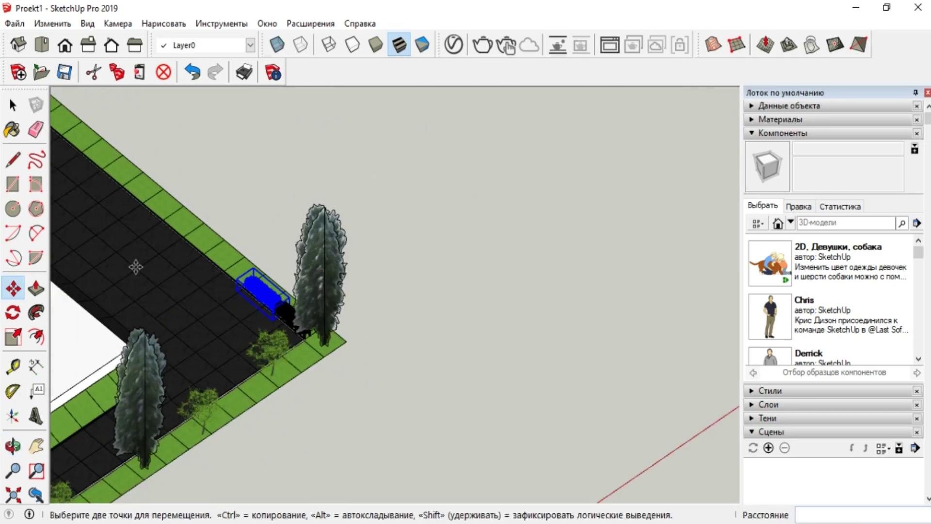
{"action": "left_click", "coordinate": [36, 446]}
{"action": "left_click_drag", "start_coordinate": [431, 381], "coordinate": [546, 397]}
{"action": "scroll", "coordinate": [281, 264], "scroll_direction": "up", "scroll_amount": 4}
{"action": "key", "text": "m"}
{"action": "key", "text": "ctrl"}
{"action": "left_click", "coordinate": [544, 406]}
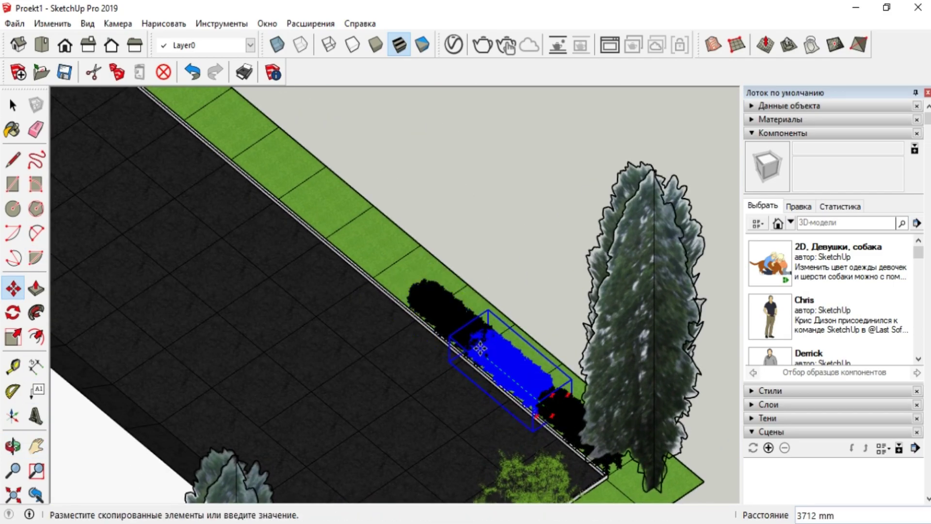
{"action": "left_click", "coordinate": [468, 341]}
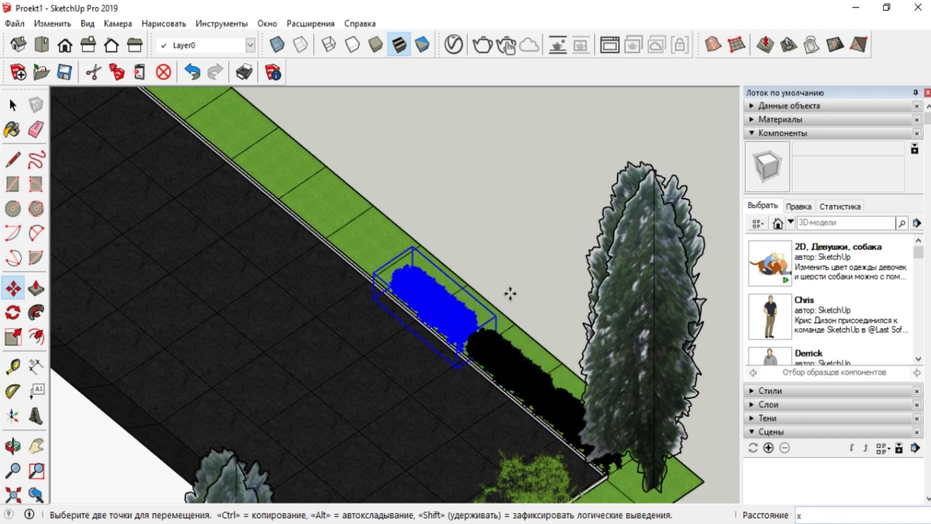
{"action": "type", "text": "x5"}
{"action": "key", "text": "Return"}
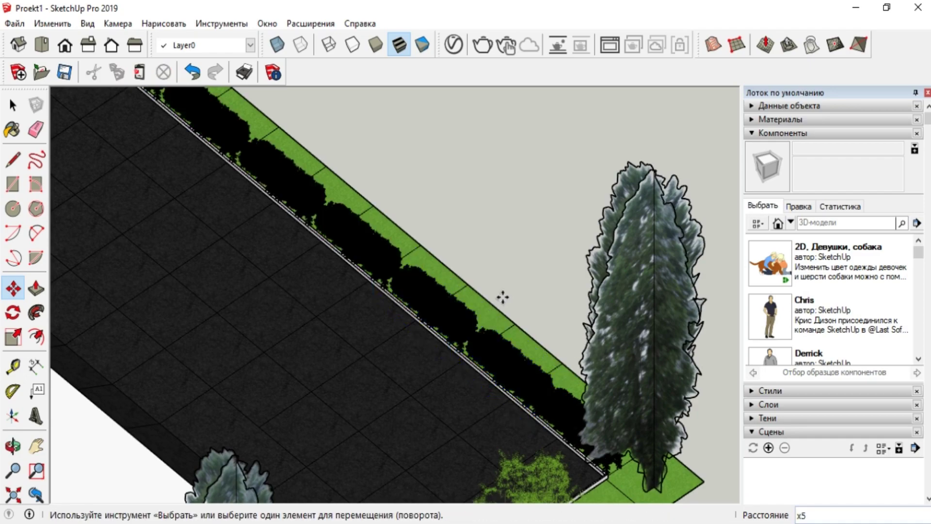
Extend the hedge row toward the far end of the grass strip with a copy count of x7.
{"action": "scroll", "coordinate": [503, 297], "scroll_direction": "down", "scroll_amount": 5}
{"action": "type", "text": "x"}
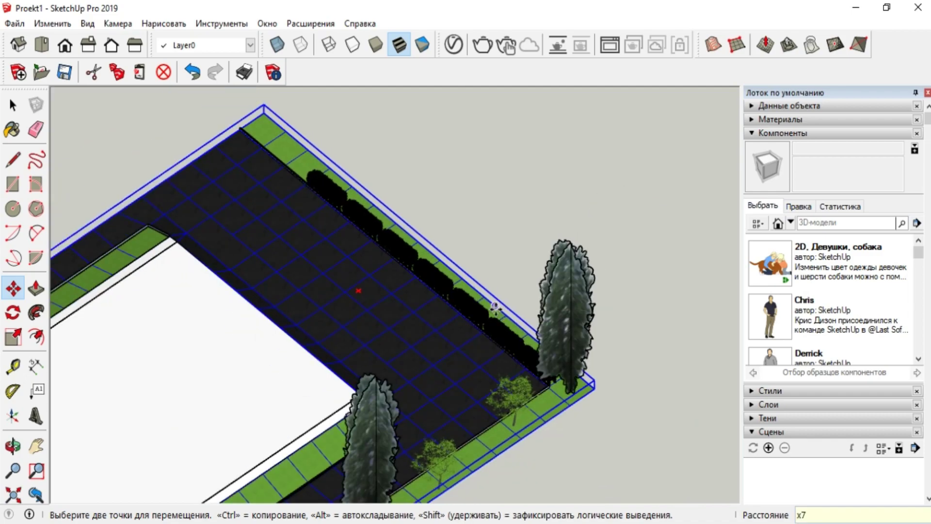
{"action": "left_click", "coordinate": [14, 104]}
Open the layer list and hide the Стяжка layer.
{"action": "middle_click_drag", "start_coordinate": [469, 176], "coordinate": [315, 334]}
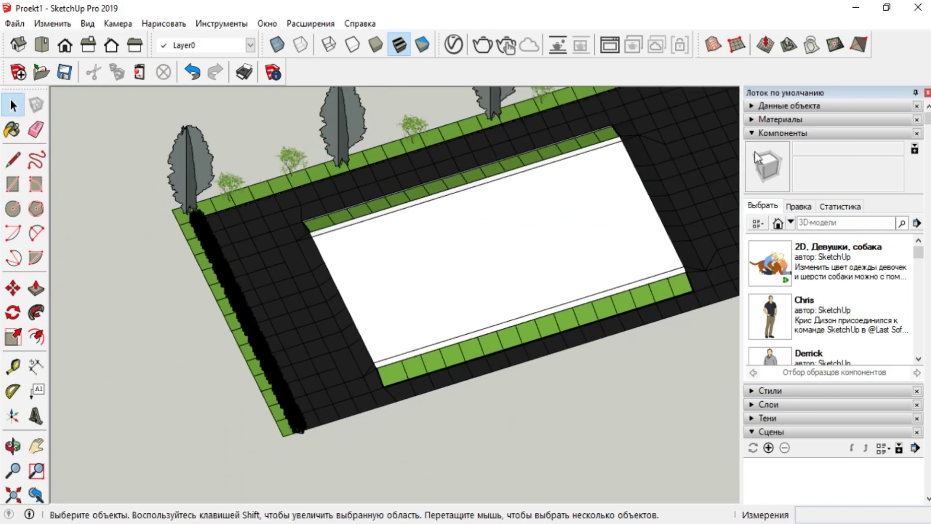
{"action": "left_click", "coordinate": [782, 133]}
{"action": "left_click", "coordinate": [768, 160]}
{"action": "left_click", "coordinate": [750, 268]}
{"action": "scroll", "coordinate": [925, 275], "scroll_direction": "down", "scroll_amount": 2}
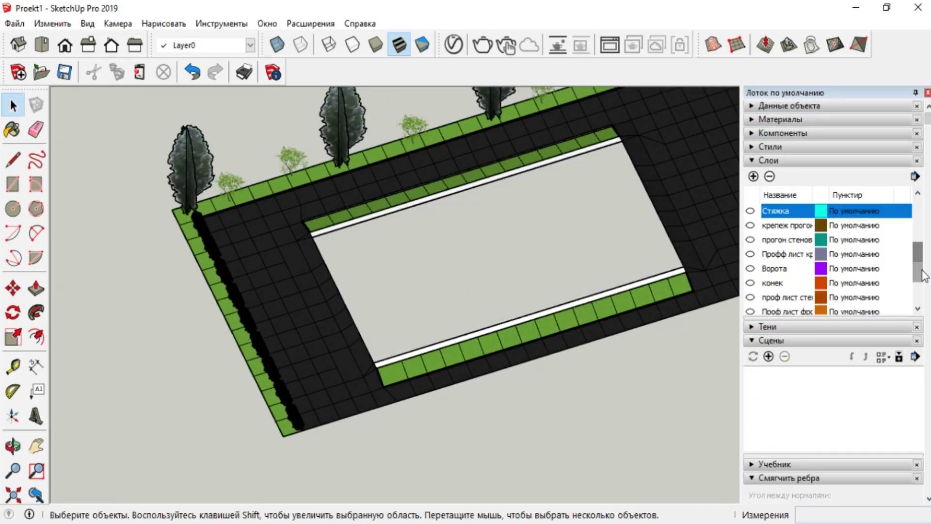
Select the whole landscape with its trees and hedges in top view and assign it to the ландшафт layer.
{"action": "left_click", "coordinate": [45, 48]}
{"action": "mouse_move", "coordinate": [106, 128]}
{"action": "left_mouse_down"}
{"action": "mouse_move", "coordinate": [700, 457]}
{"action": "mouse_move", "coordinate": [721, 460]}
{"action": "mouse_move", "coordinate": [666, 467]}
{"action": "left_mouse_up"}
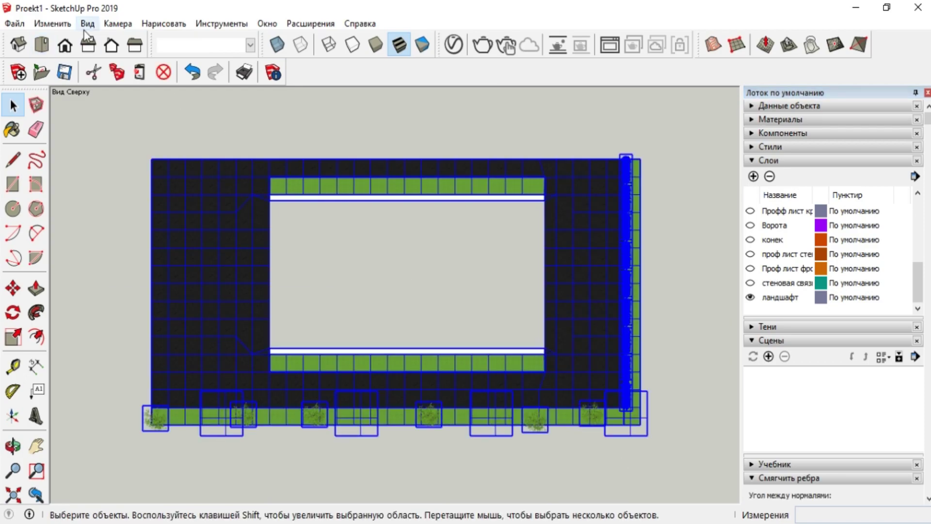
{"action": "left_click", "coordinate": [306, 28]}
Purge unused items from the model in the model info statistics and close the dialog.
{"action": "mouse_move", "coordinate": [269, 25]}
{"action": "left_click", "coordinate": [292, 100]}
{"action": "left_click", "coordinate": [509, 303]}
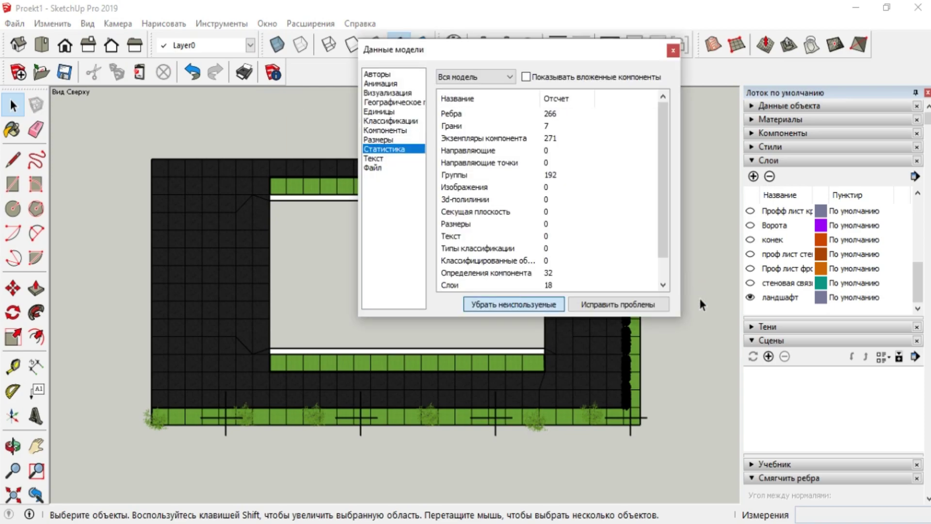
{"action": "left_click", "coordinate": [673, 51]}
Hide the ландшафт layer and show the building's layers, including the foundation, columns, trusses, cladding, ridge and gates.
{"action": "left_click", "coordinate": [751, 297]}
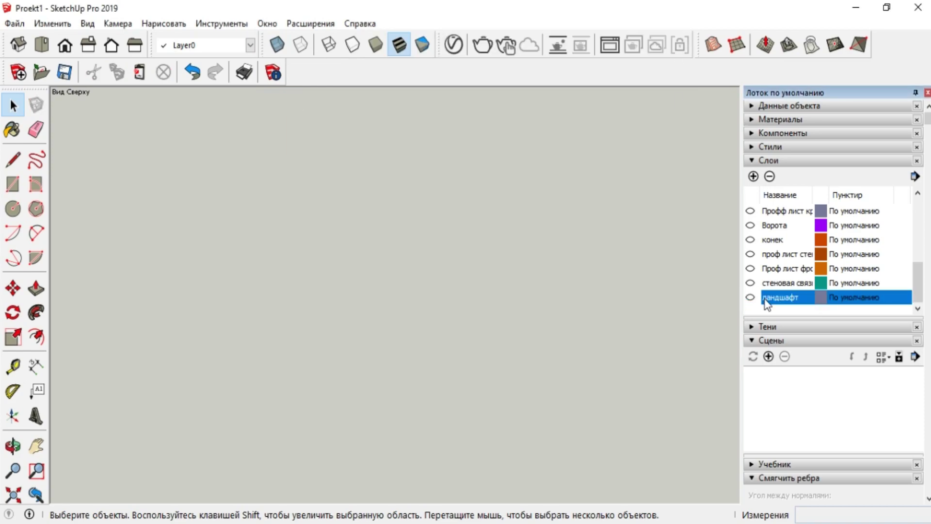
{"action": "left_click", "coordinate": [750, 254]}
{"action": "left_click", "coordinate": [750, 240]}
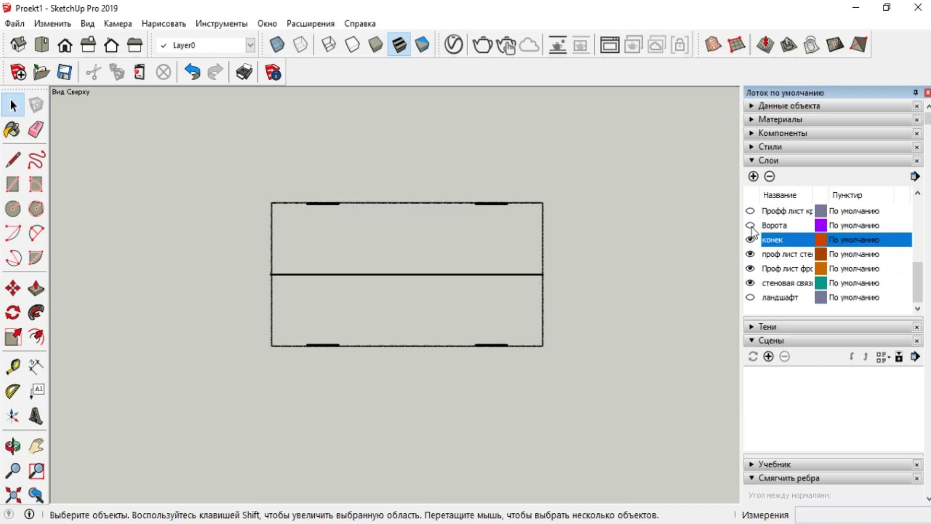
{"action": "left_click", "coordinate": [750, 226]}
{"action": "left_click", "coordinate": [750, 211]}
{"action": "left_click", "coordinate": [750, 239]}
{"action": "left_click_drag", "start_coordinate": [917, 275], "coordinate": [918, 226]}
{"action": "scroll", "coordinate": [750, 250], "scroll_direction": "up", "scroll_amount": 1}
{"action": "left_click", "coordinate": [750, 250]}
{"action": "left_click", "coordinate": [750, 254]}
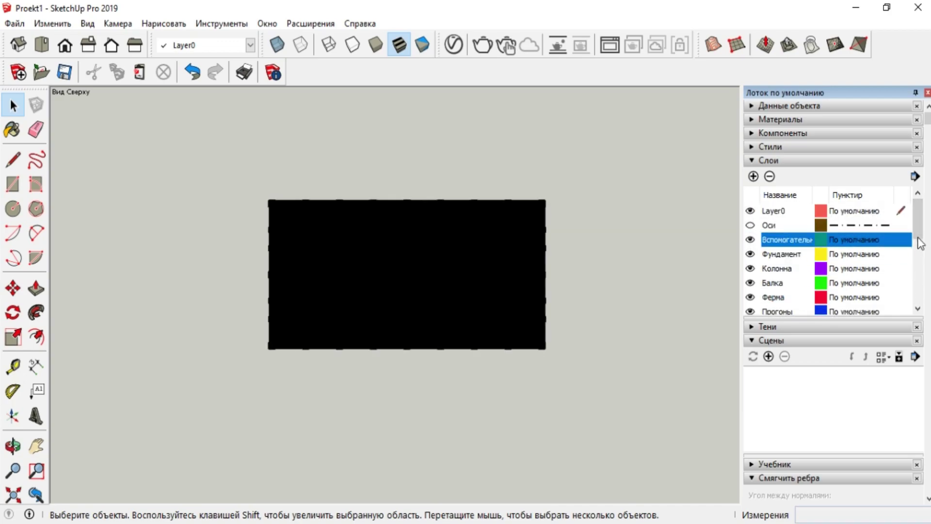
Show the Оси layer and switch the camera from parallel projection to perspective, with the building seen from its corner.
{"action": "middle_click_drag", "start_coordinate": [519, 298], "coordinate": [413, 223]}
{"action": "scroll", "coordinate": [380, 379], "scroll_direction": "up", "scroll_amount": 2}
{"action": "middle_click_drag", "start_coordinate": [381, 391], "coordinate": [378, 310]}
{"action": "scroll", "coordinate": [368, 310], "scroll_direction": "up", "scroll_amount": 4}
{"action": "middle_click_drag", "start_coordinate": [358, 301], "coordinate": [295, 285]}
{"action": "left_click", "coordinate": [127, 24]}
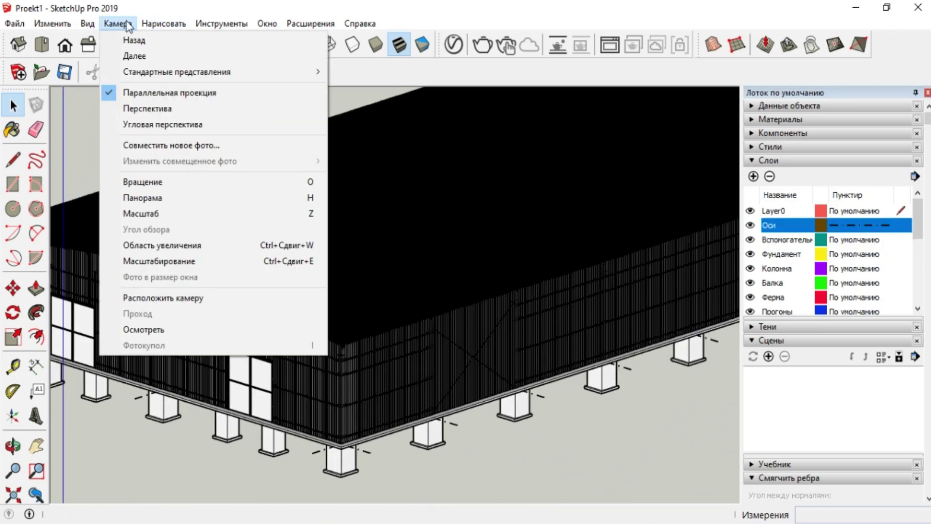
{"action": "left_click", "coordinate": [148, 108]}
{"action": "scroll", "coordinate": [388, 301], "scroll_direction": "up", "scroll_amount": 4}
{"action": "middle_click_drag", "start_coordinate": [385, 310], "coordinate": [384, 322]}
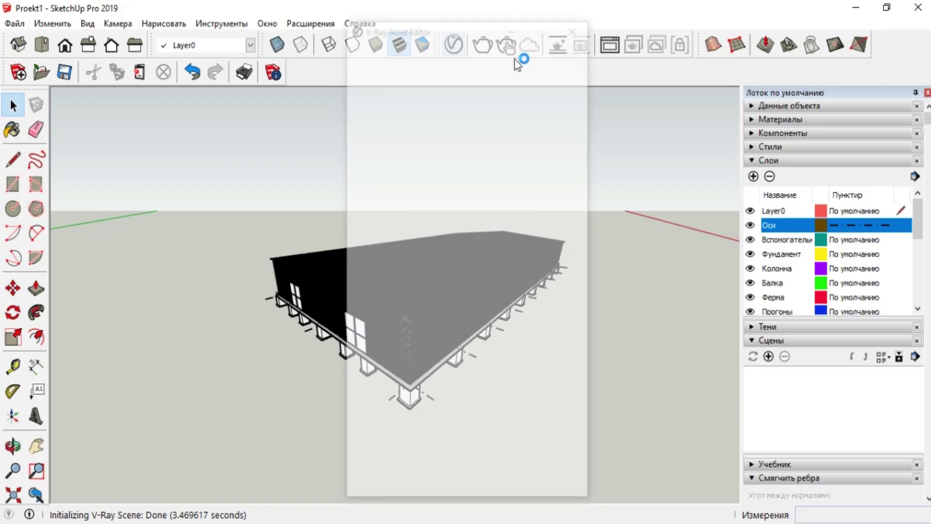
Browse the Metal category of the V-Ray material library, select the Chrome_Black scene material and minimize the Asset Editor.
{"action": "left_click_drag", "start_coordinate": [412, 28], "coordinate": [536, 32]}
{"action": "left_click", "coordinate": [471, 271]}
{"action": "left_click", "coordinate": [254, 63]}
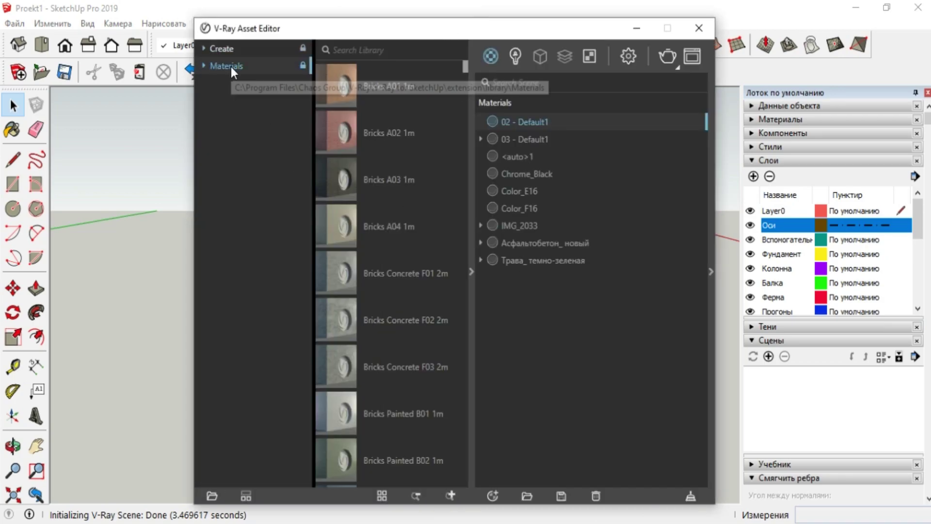
{"action": "left_click", "coordinate": [205, 66]}
{"action": "left_click", "coordinate": [240, 290]}
{"action": "left_click", "coordinate": [548, 173]}
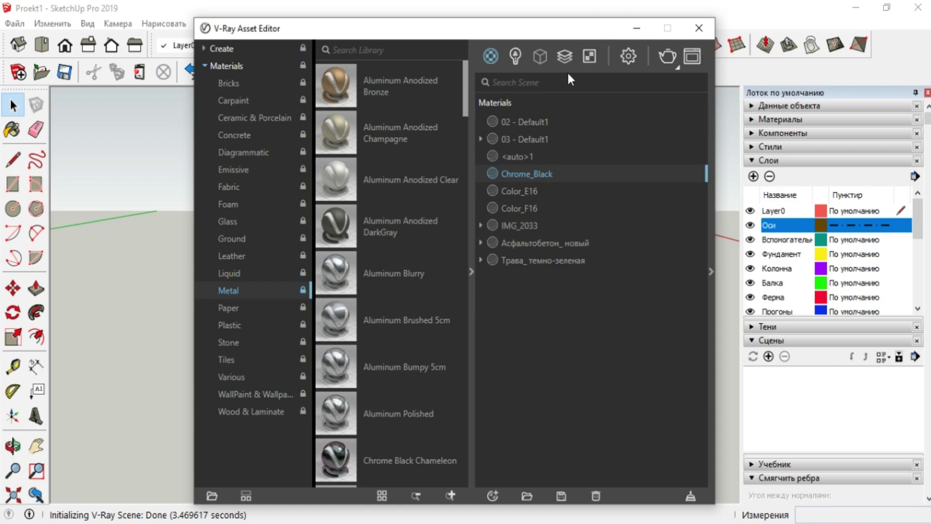
{"action": "left_click", "coordinate": [637, 28]}
Hide the wall bracing, front cladding, roof cladding and wall cladding layers.
{"action": "scroll", "coordinate": [393, 322], "scroll_direction": "up", "scroll_amount": 6}
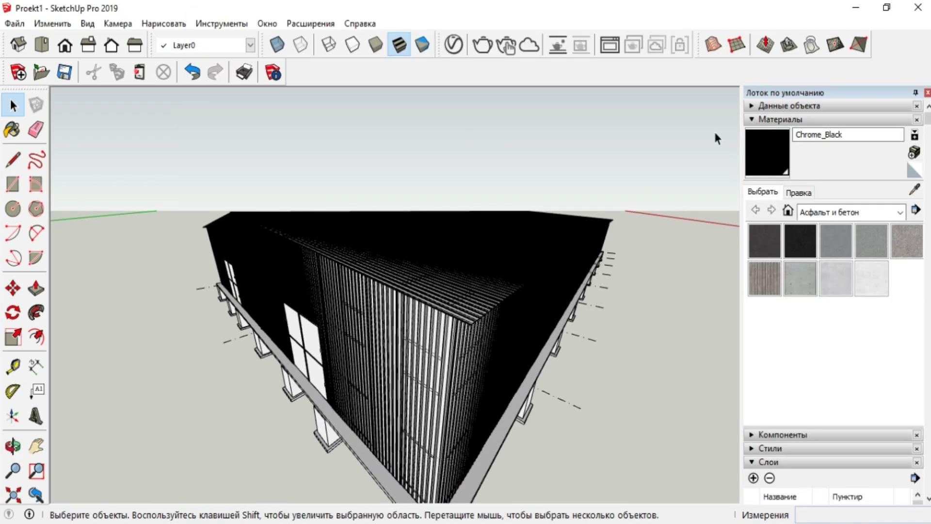
{"action": "left_click", "coordinate": [781, 119]}
{"action": "scroll", "coordinate": [778, 205], "scroll_direction": "down", "scroll_amount": 5}
{"action": "left_click", "coordinate": [750, 202]}
{"action": "left_click", "coordinate": [750, 188]}
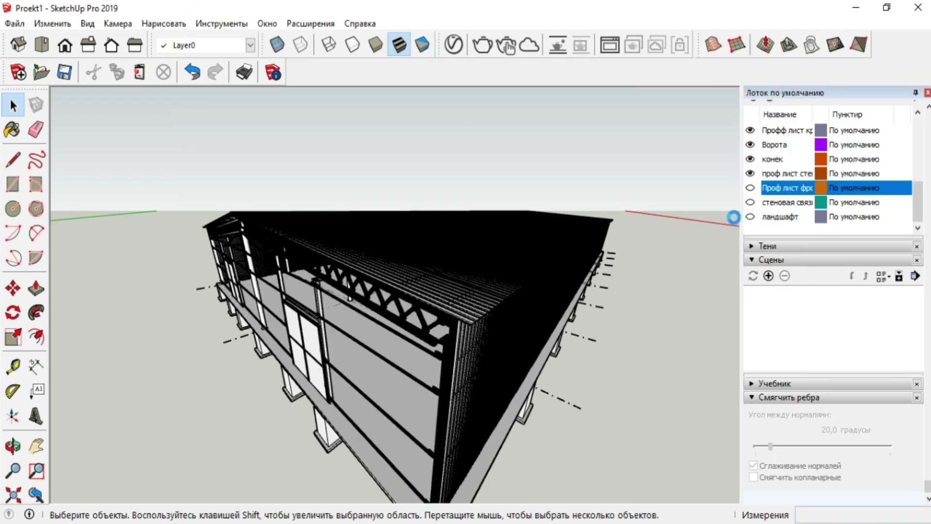
{"action": "left_click", "coordinate": [750, 130]}
{"action": "middle_click_drag", "start_coordinate": [455, 326], "coordinate": [383, 346]}
{"action": "left_click", "coordinate": [455, 342]}
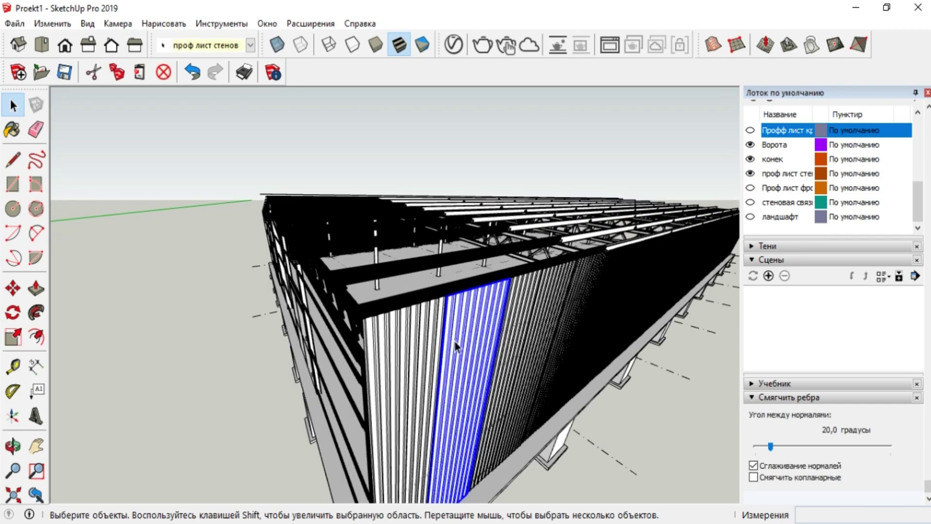
{"action": "left_click", "coordinate": [749, 173]}
{"action": "scroll", "coordinate": [208, 333], "scroll_direction": "down", "scroll_amount": 3}
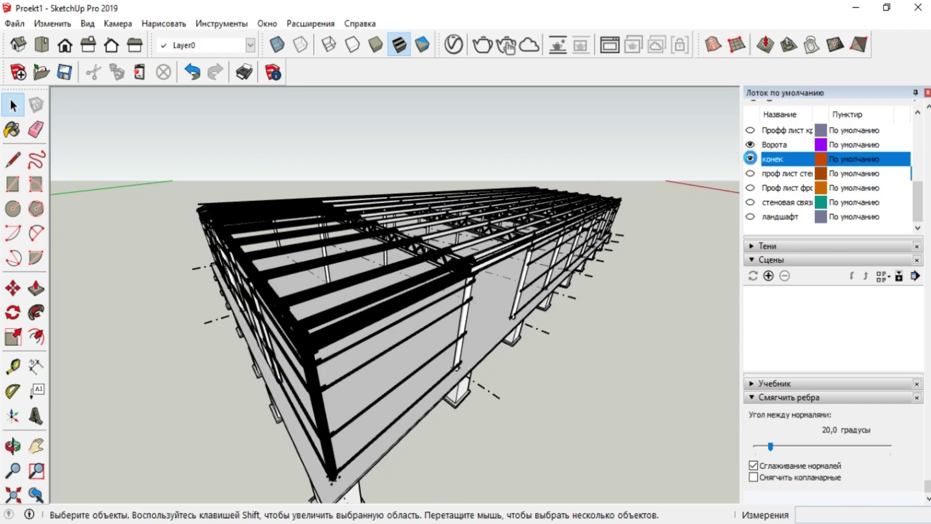
Hide the remaining building layers, from the axes and foundation through columns, beams, trusses, purlins, ties and fasteners.
{"action": "scroll", "coordinate": [756, 155], "scroll_direction": "up", "scroll_amount": 5}
{"action": "left_click", "coordinate": [750, 144]}
{"action": "left_click", "coordinate": [750, 159]}
{"action": "left_click", "coordinate": [750, 174]}
{"action": "left_click", "coordinate": [750, 187]}
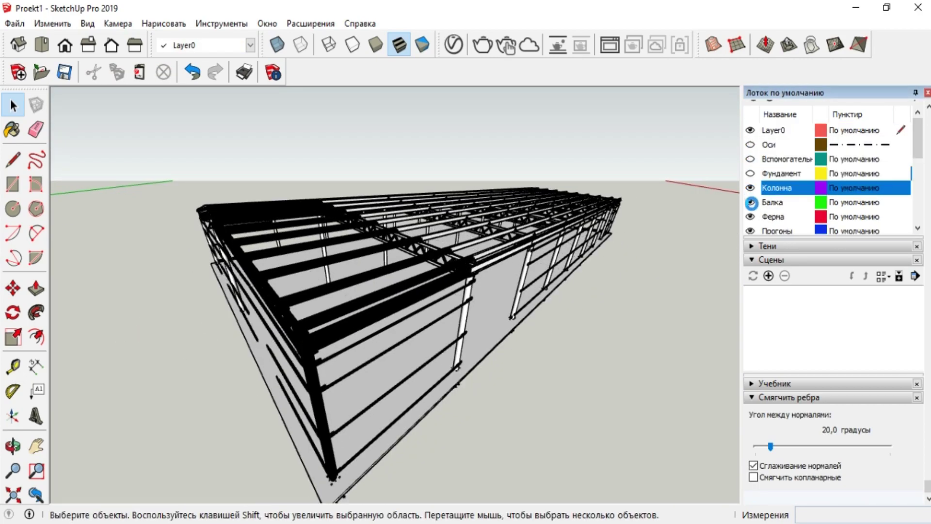
{"action": "left_click", "coordinate": [750, 202]}
{"action": "left_click", "coordinate": [750, 216]}
{"action": "scroll", "coordinate": [751, 146], "scroll_direction": "down", "scroll_amount": 3}
{"action": "left_click", "coordinate": [750, 145]}
{"action": "left_click", "coordinate": [750, 159]}
{"action": "left_click", "coordinate": [750, 173]}
{"action": "left_click", "coordinate": [750, 188]}
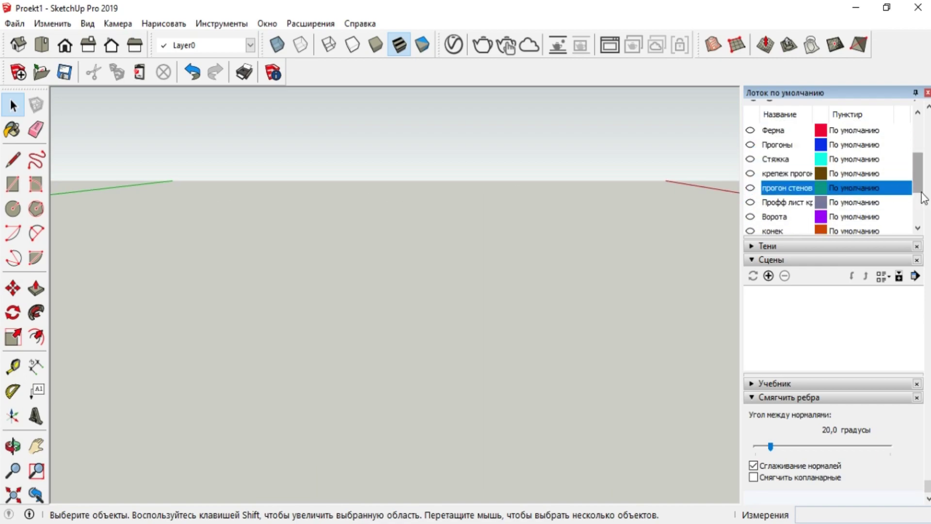
Show the Колонна layer, select all the columns and assign them the Chrome_Black material.
{"action": "scroll", "coordinate": [751, 170], "scroll_direction": "up", "scroll_amount": 3}
{"action": "left_click", "coordinate": [750, 187]}
{"action": "left_click", "coordinate": [753, 260]}
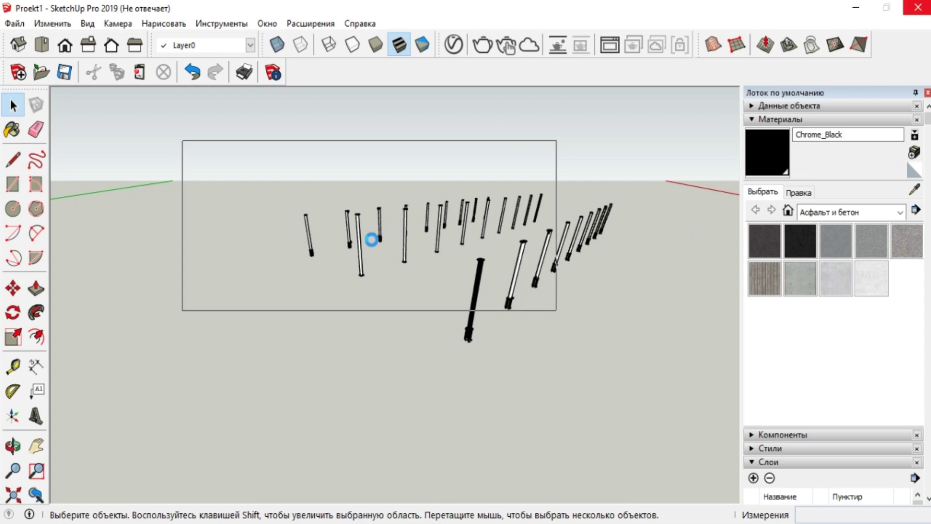
{"action": "scroll", "coordinate": [559, 320], "scroll_direction": "up", "scroll_amount": 3}
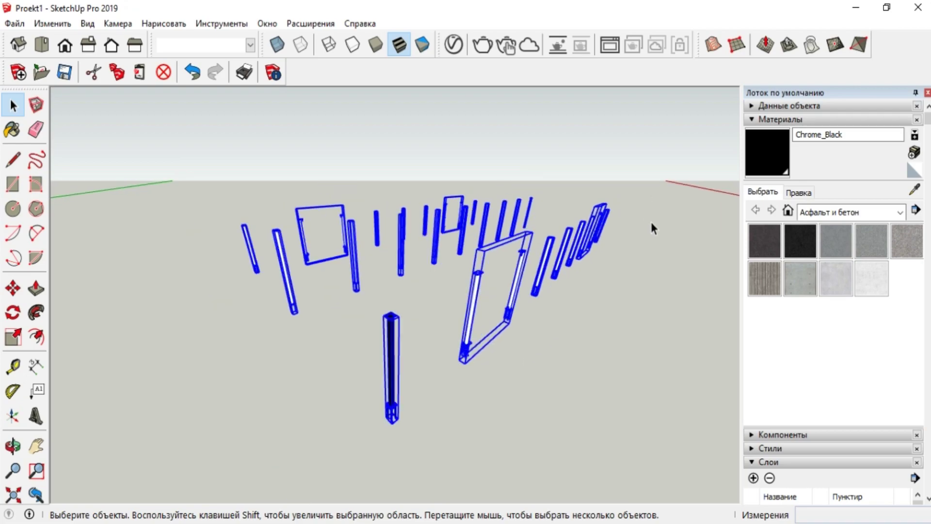
{"action": "left_click", "coordinate": [775, 106]}
{"action": "left_click", "coordinate": [769, 160]}
{"action": "left_click", "coordinate": [415, 260]}
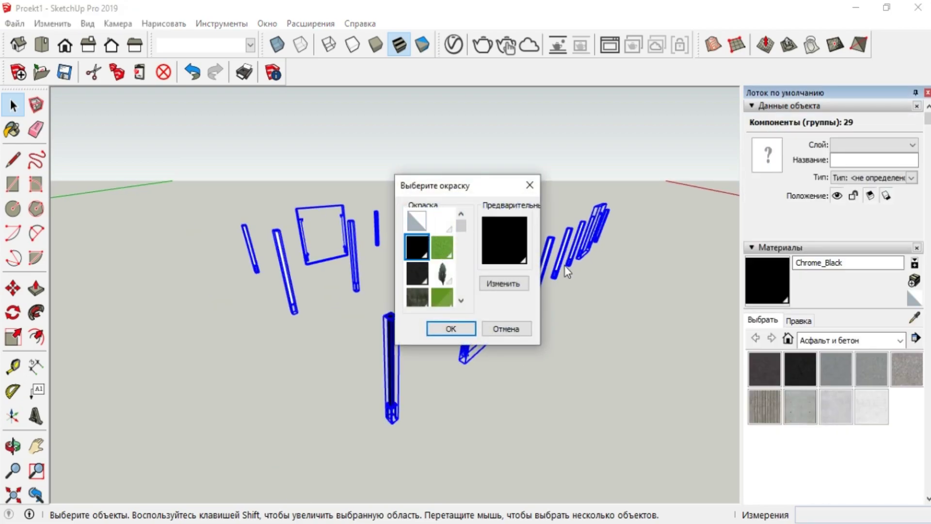
{"action": "left_click", "coordinate": [446, 328]}
{"action": "left_click", "coordinate": [283, 154]}
Show the Балка layer in place of Колонна and assign Chrome_Black to all the beams.
{"action": "scroll", "coordinate": [769, 266], "scroll_direction": "down", "scroll_amount": 4}
{"action": "scroll", "coordinate": [769, 267], "scroll_direction": "up", "scroll_amount": 3}
{"action": "left_click", "coordinate": [761, 161]}
{"action": "left_click", "coordinate": [750, 311]}
{"action": "left_click", "coordinate": [750, 325]}
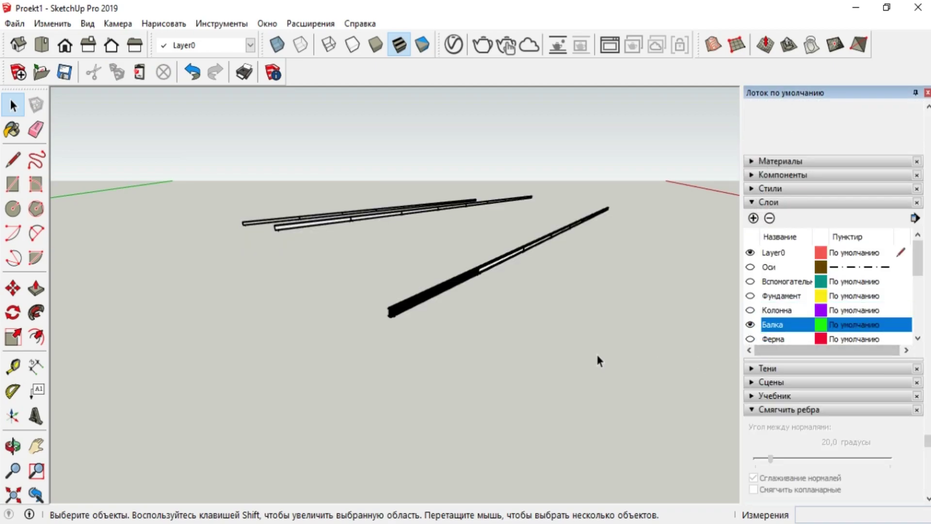
{"action": "scroll", "coordinate": [655, 355], "scroll_direction": "down", "scroll_amount": 1}
{"action": "key", "text": "ctrl+a"}
{"action": "scroll", "coordinate": [794, 146], "scroll_direction": "up", "scroll_amount": 2}
{"action": "left_click", "coordinate": [772, 158]}
{"action": "left_click", "coordinate": [416, 255]}
{"action": "left_click", "coordinate": [449, 328]}
Show the Ферма layer in place of Балка and assign Chrome_Black to all the trusses.
{"action": "left_click", "coordinate": [750, 412]}
{"action": "scroll", "coordinate": [756, 388], "scroll_direction": "down", "scroll_amount": 1}
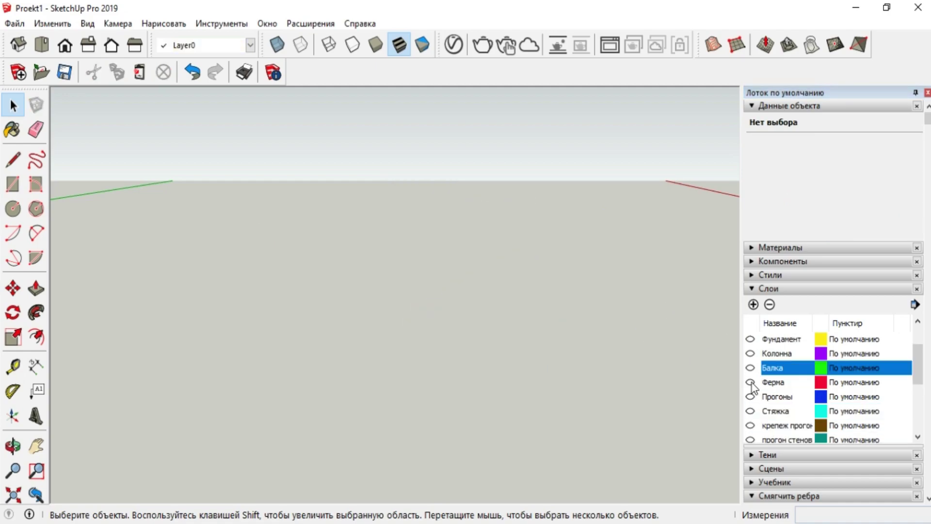
{"action": "left_click", "coordinate": [750, 382]}
{"action": "key", "text": "ctrl+a"}
{"action": "left_click", "coordinate": [767, 154]}
{"action": "left_click", "coordinate": [450, 327]}
{"action": "left_click_drag", "start_coordinate": [648, 388], "coordinate": [561, 310]}
Show the Прогоны layer in place of Ферма and assign Chrome_Black to all the purlins.
{"action": "left_click", "coordinate": [750, 382]}
{"action": "left_click", "coordinate": [750, 397]}
{"action": "left_click_drag", "start_coordinate": [651, 363], "coordinate": [157, 124]}
{"action": "key", "text": "ctrl+a"}
{"action": "left_click", "coordinate": [767, 154]}
{"action": "left_click", "coordinate": [441, 326]}
{"action": "left_click", "coordinate": [618, 363]}
Show the purlin fastener layer in place of Прогоны and assign Chrome_Black to all the fasteners.
{"action": "left_click", "coordinate": [750, 396]}
{"action": "scroll", "coordinate": [751, 395], "scroll_direction": "down", "scroll_amount": 1}
{"action": "left_click", "coordinate": [750, 382]}
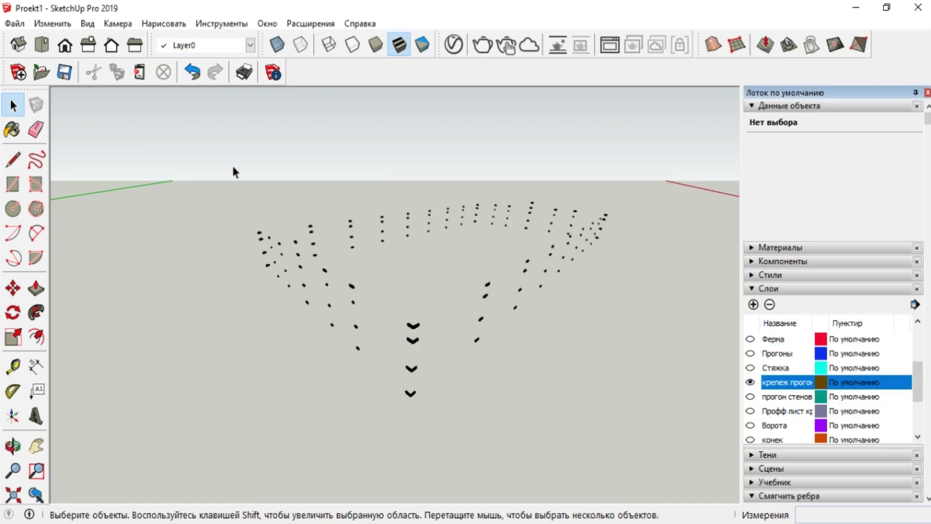
{"action": "key", "text": "ctrl+a"}
{"action": "left_click", "coordinate": [767, 155]}
{"action": "left_click", "coordinate": [441, 326]}
{"action": "left_click", "coordinate": [637, 351]}
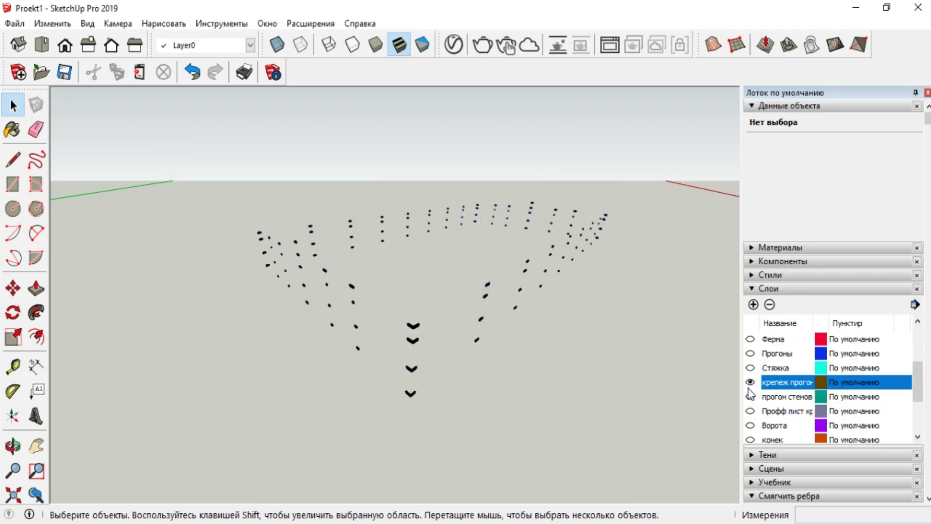
Show the wall purlin layer in place of the fasteners and assign Chrome_Black to all the wall purlins.
{"action": "left_click", "coordinate": [750, 382]}
{"action": "left_click", "coordinate": [750, 396]}
{"action": "key", "text": "ctrl+a"}
{"action": "left_click", "coordinate": [767, 153]}
{"action": "left_click", "coordinate": [415, 256]}
{"action": "left_click", "coordinate": [451, 328]}
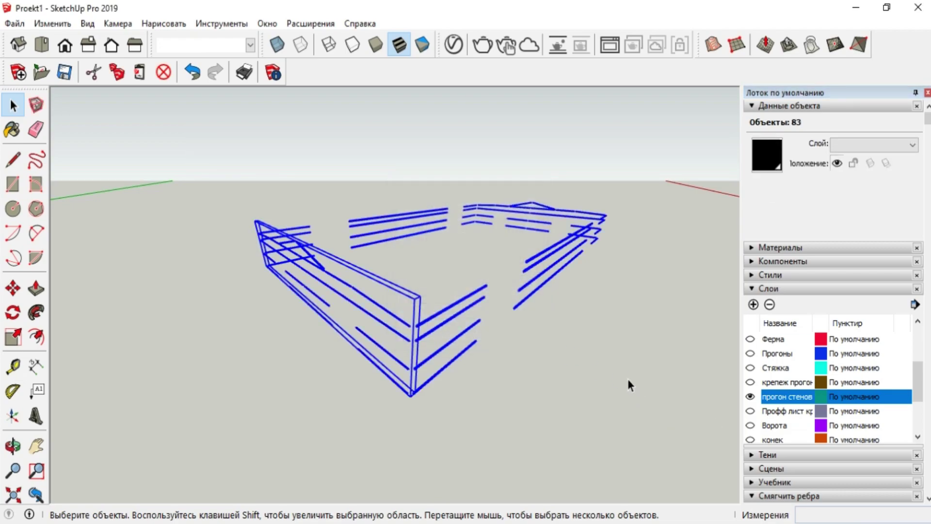
{"action": "left_click", "coordinate": [629, 380]}
Show the Ворота layer and hide the wall purlin layer, leaving only the gates in view.
{"action": "left_click", "coordinate": [750, 426]}
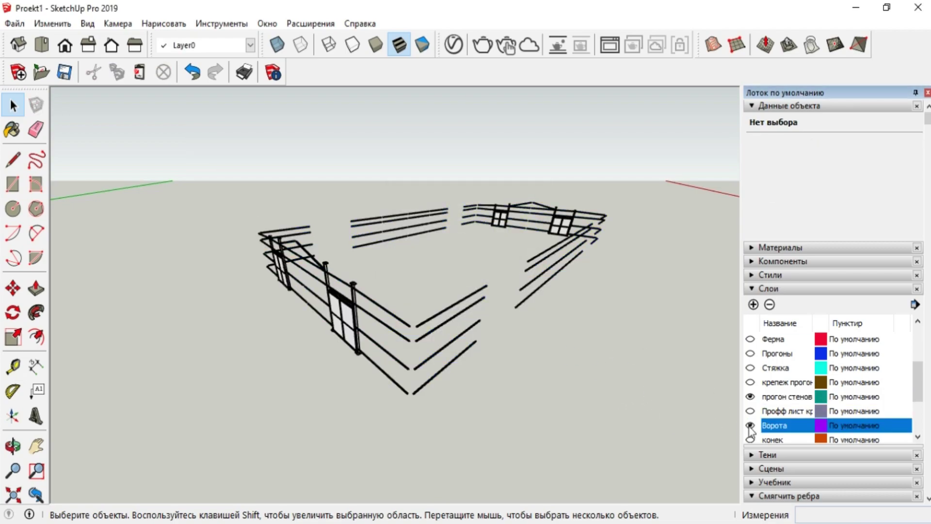
{"action": "left_click", "coordinate": [749, 426]}
{"action": "left_click", "coordinate": [749, 397]}
{"action": "left_click", "coordinate": [750, 425]}
{"action": "middle_click_drag", "start_coordinate": [374, 281], "coordinate": [395, 274]}
{"action": "scroll", "coordinate": [340, 291], "scroll_direction": "up", "scroll_amount": 5}
Paint the gate frame posts on both ends of the building with the Chrome_Black material.
{"action": "key", "text": "b"}
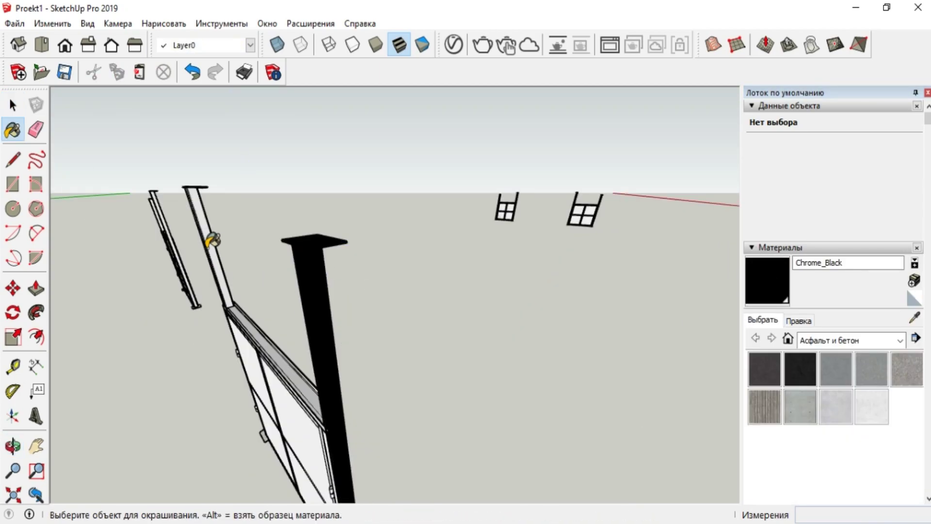
{"action": "left_click", "coordinate": [208, 245]}
{"action": "scroll", "coordinate": [333, 289], "scroll_direction": "down", "scroll_amount": 5}
{"action": "scroll", "coordinate": [237, 237], "scroll_direction": "up", "scroll_amount": 8}
{"action": "left_click", "coordinate": [376, 214]}
{"action": "left_click", "coordinate": [201, 206]}
{"action": "scroll", "coordinate": [230, 326], "scroll_direction": "down", "scroll_amount": 5}
{"action": "scroll", "coordinate": [543, 204], "scroll_direction": "up", "scroll_amount": 8}
{"action": "left_click", "coordinate": [378, 197]}
{"action": "scroll", "coordinate": [253, 260], "scroll_direction": "down", "scroll_amount": 5}
{"action": "scroll", "coordinate": [233, 300], "scroll_direction": "up", "scroll_amount": 6}
{"action": "left_click", "coordinate": [114, 291]}
{"action": "scroll", "coordinate": [325, 271], "scroll_direction": "down", "scroll_amount": 5}
{"action": "scroll", "coordinate": [301, 277], "scroll_direction": "up", "scroll_amount": 6}
{"action": "left_click", "coordinate": [216, 243]}
{"action": "left_click", "coordinate": [13, 105]}
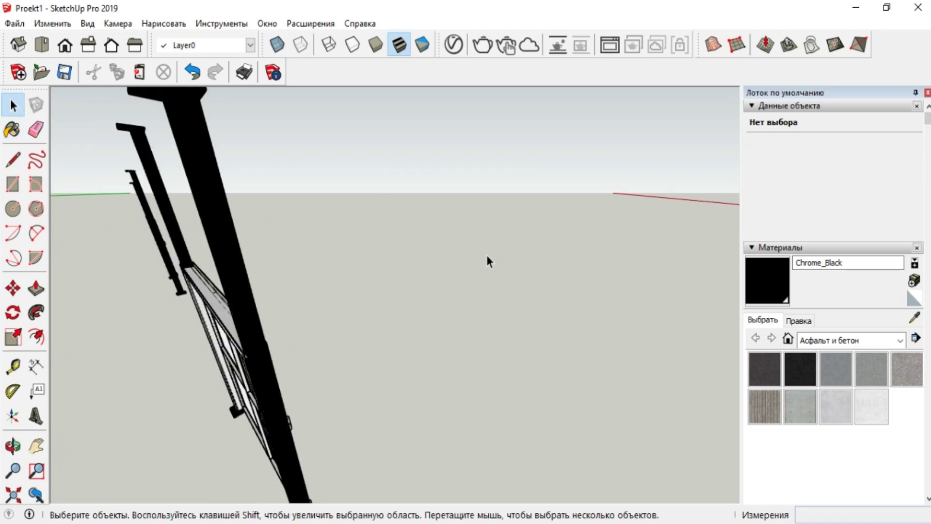
Show the стеновая связь layer in place of Ворота and assign Chrome_Black to the four wall bracing groups.
{"action": "scroll", "coordinate": [487, 256], "scroll_direction": "down", "scroll_amount": 6}
{"action": "scroll", "coordinate": [290, 363], "scroll_direction": "up", "scroll_amount": 1}
{"action": "left_click", "coordinate": [758, 247]}
{"action": "scroll", "coordinate": [760, 249], "scroll_direction": "down", "scroll_amount": 3}
{"action": "left_click", "coordinate": [751, 339]}
{"action": "scroll", "coordinate": [774, 306], "scroll_direction": "down", "scroll_amount": 1}
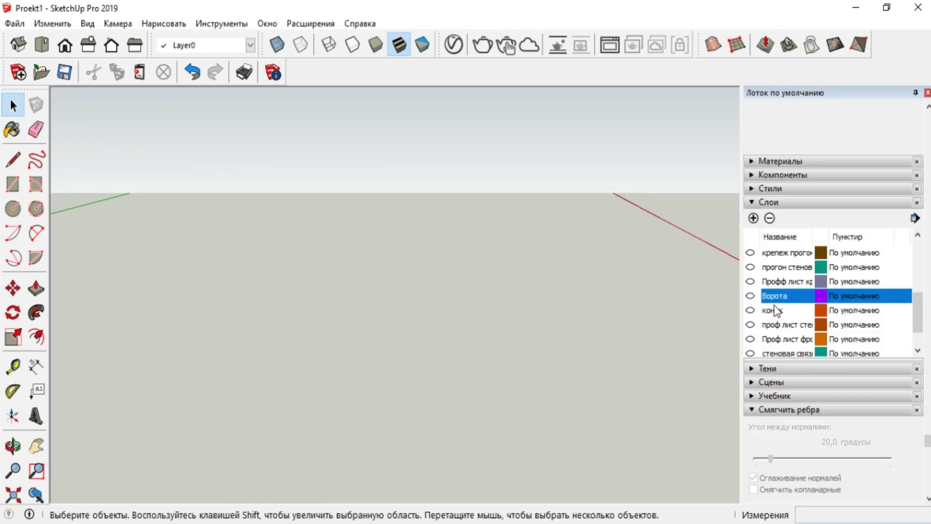
{"action": "scroll", "coordinate": [772, 307], "scroll_direction": "down", "scroll_amount": 1}
{"action": "left_click", "coordinate": [749, 325]}
{"action": "scroll", "coordinate": [775, 129], "scroll_direction": "up", "scroll_amount": 3}
{"action": "left_click_drag", "start_coordinate": [176, 161], "coordinate": [631, 429]}
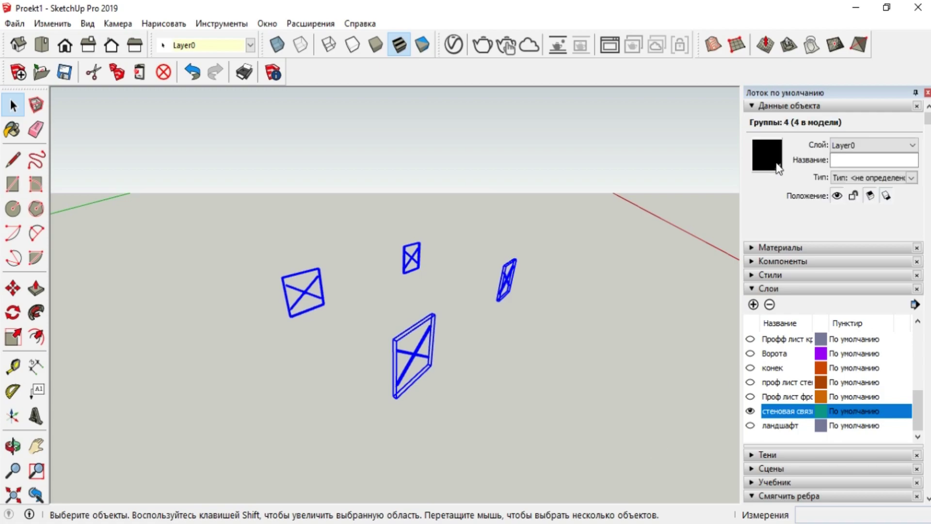
{"action": "left_click", "coordinate": [779, 168]}
{"action": "left_click", "coordinate": [447, 326]}
{"action": "left_click", "coordinate": [600, 354]}
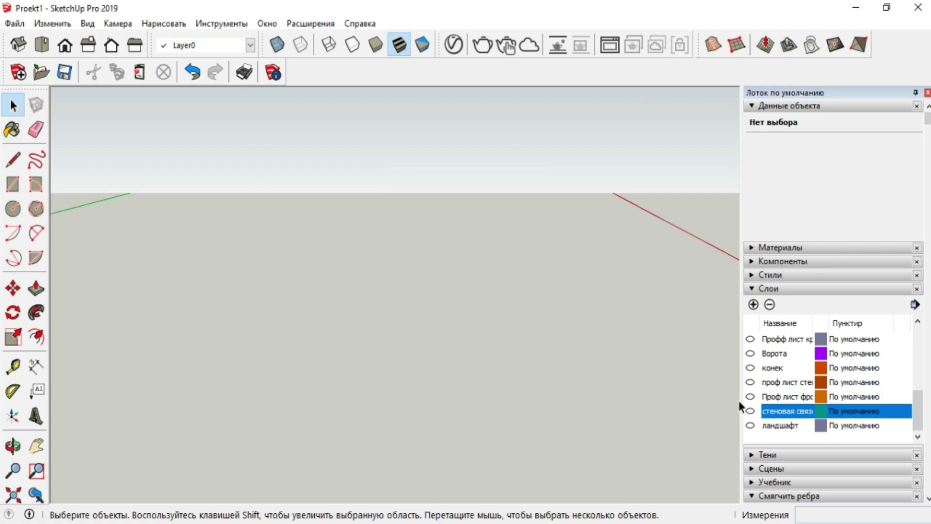
Add Aluminum Blurry from the V-Ray Metal library to the scene and set its reflection glossiness to 0,5.
{"action": "left_click", "coordinate": [590, 523]}
{"action": "left_click", "coordinate": [645, 470]}
{"action": "left_click_drag", "start_coordinate": [339, 273], "coordinate": [502, 295]}
{"action": "left_click", "coordinate": [507, 174]}
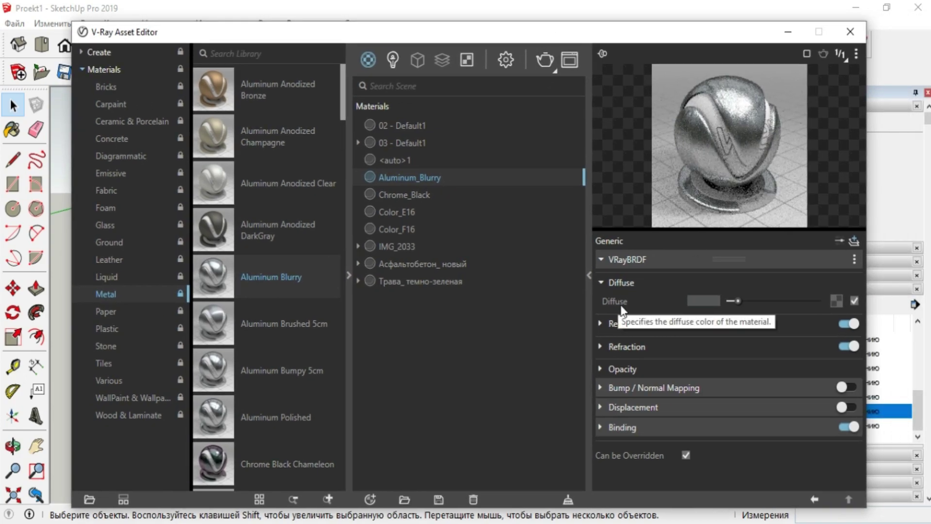
{"action": "left_click", "coordinate": [652, 324]}
{"action": "left_click_drag", "start_coordinate": [796, 361], "coordinate": [771, 361]}
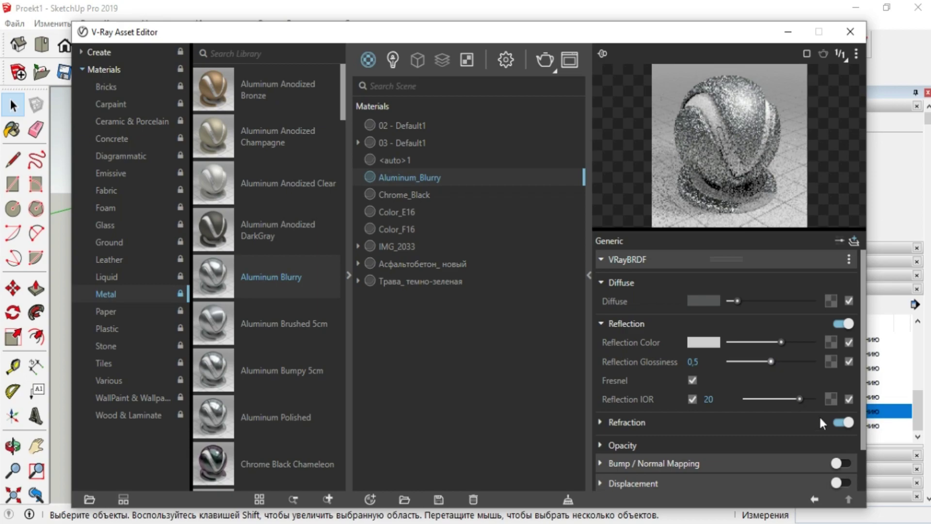
{"action": "left_click", "coordinate": [794, 35]}
Show the front, wall and roof cladding and конек layers and assign the Aluminum_Blurry material to everything on them.
{"action": "left_click", "coordinate": [750, 397]}
{"action": "left_click", "coordinate": [750, 382]}
{"action": "left_click", "coordinate": [750, 339]}
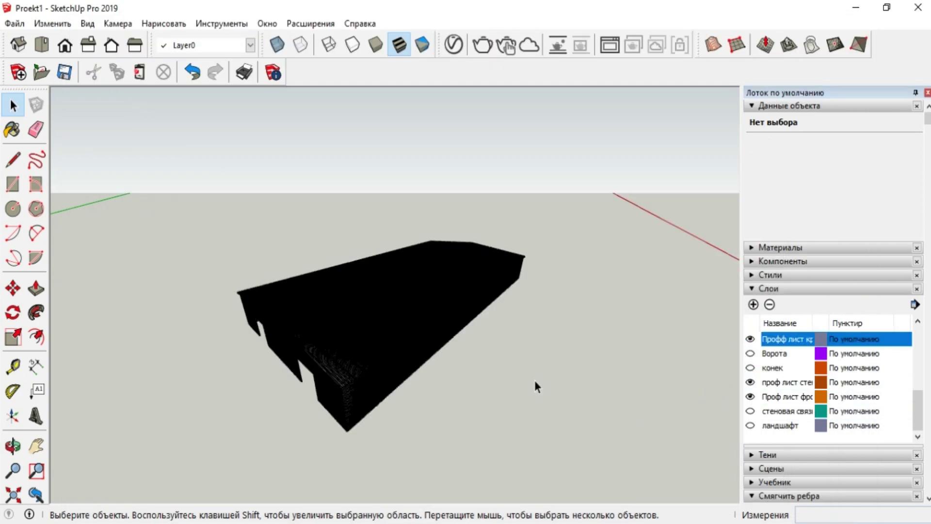
{"action": "left_click", "coordinate": [749, 369]}
{"action": "left_click_drag", "start_coordinate": [128, 188], "coordinate": [587, 460]}
{"action": "left_click", "coordinate": [770, 153]}
{"action": "left_click_drag", "start_coordinate": [461, 226], "coordinate": [461, 293]}
{"action": "left_click", "coordinate": [418, 222]}
{"action": "left_click", "coordinate": [451, 328]}
{"action": "left_click_drag", "start_coordinate": [638, 342], "coordinate": [568, 274]}
Check the cladding material in a V-Ray interactive render from the building's corner and close the frame buffer.
{"action": "scroll", "coordinate": [344, 392], "scroll_direction": "up", "scroll_amount": 6}
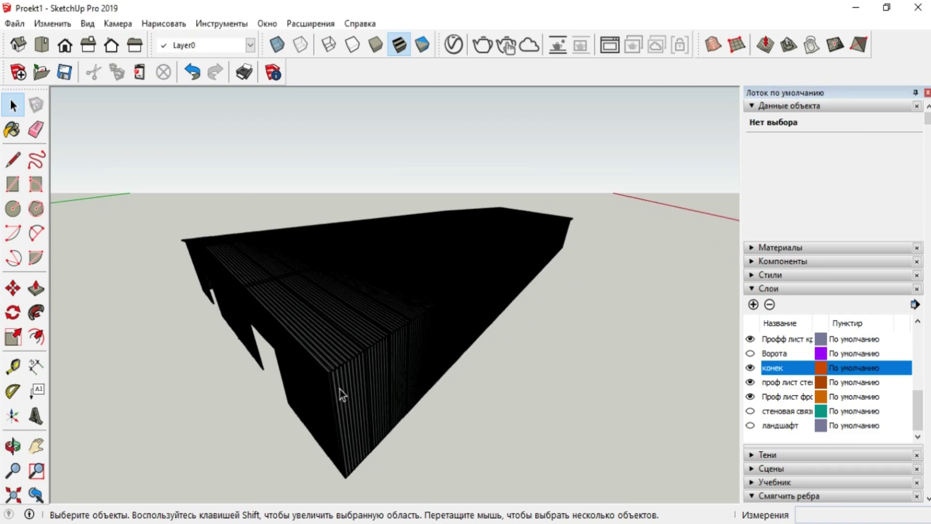
{"action": "scroll", "coordinate": [315, 355], "scroll_direction": "up", "scroll_amount": 3}
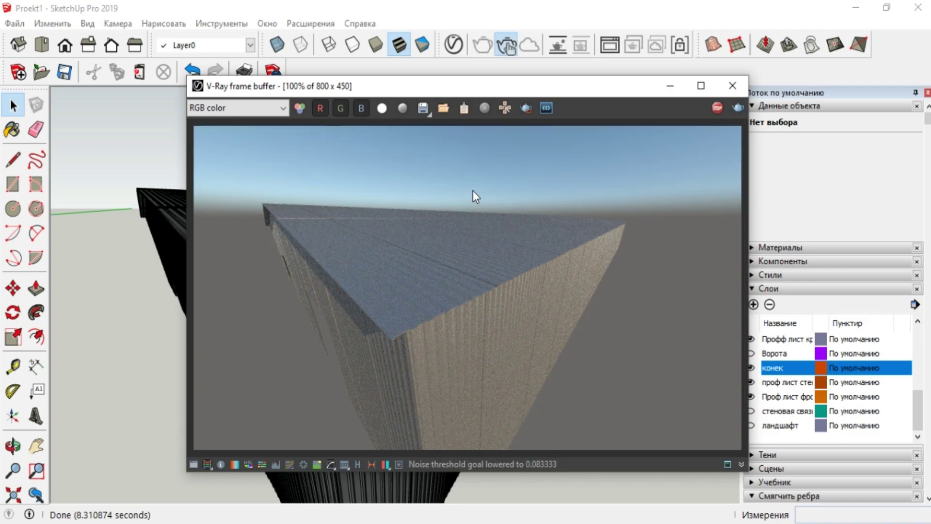
{"action": "left_click", "coordinate": [732, 85]}
{"action": "mouse_move", "coordinate": [609, 290]}
{"action": "middle_mouse_down"}
{"action": "mouse_move", "coordinate": [486, 343]}
{"action": "mouse_move", "coordinate": [772, 189]}
{"action": "middle_mouse_up"}
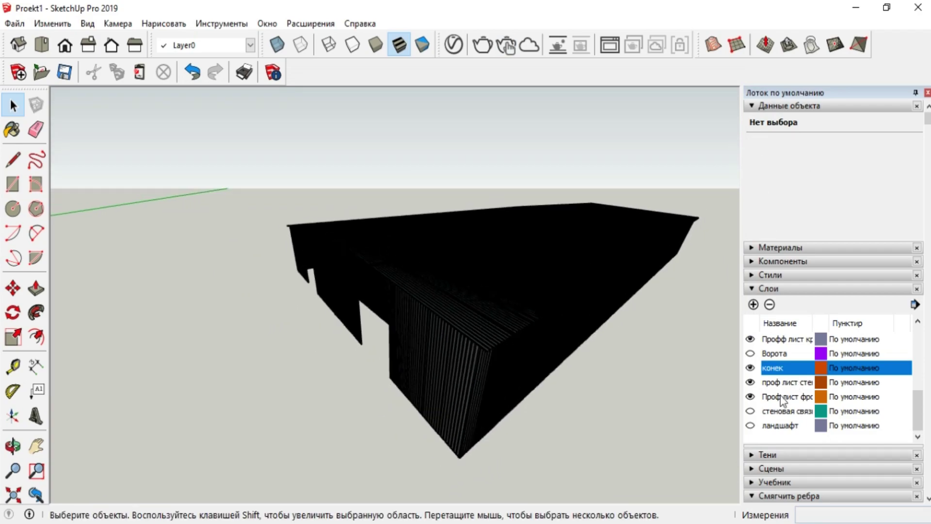
Hide the cladding and конек layers and show the Фундамент layer.
{"action": "left_click", "coordinate": [750, 381]}
{"action": "left_click", "coordinate": [750, 396]}
{"action": "left_click", "coordinate": [750, 338]}
{"action": "left_click", "coordinate": [750, 367]}
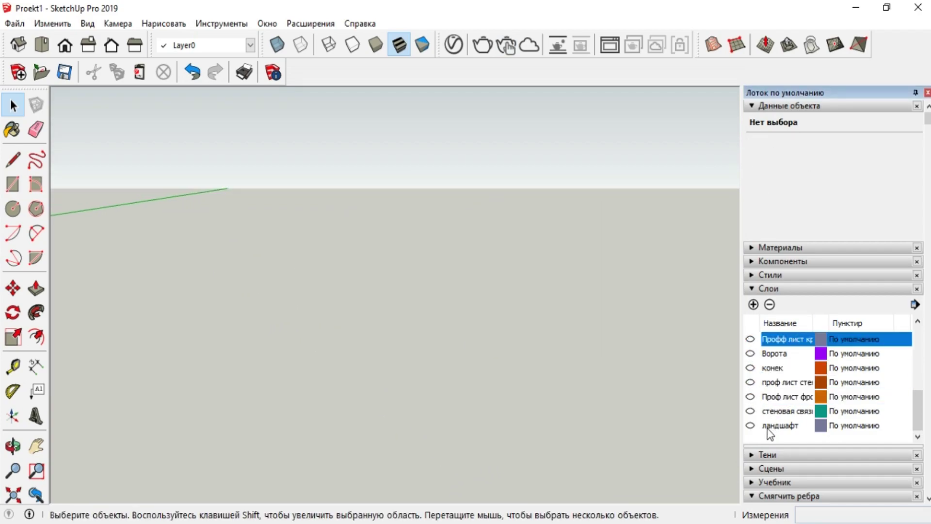
{"action": "scroll", "coordinate": [753, 387], "scroll_direction": "up", "scroll_amount": 1}
{"action": "left_click", "coordinate": [750, 339]}
{"action": "scroll", "coordinate": [776, 369], "scroll_direction": "up", "scroll_amount": 3}
{"action": "left_click", "coordinate": [750, 382]}
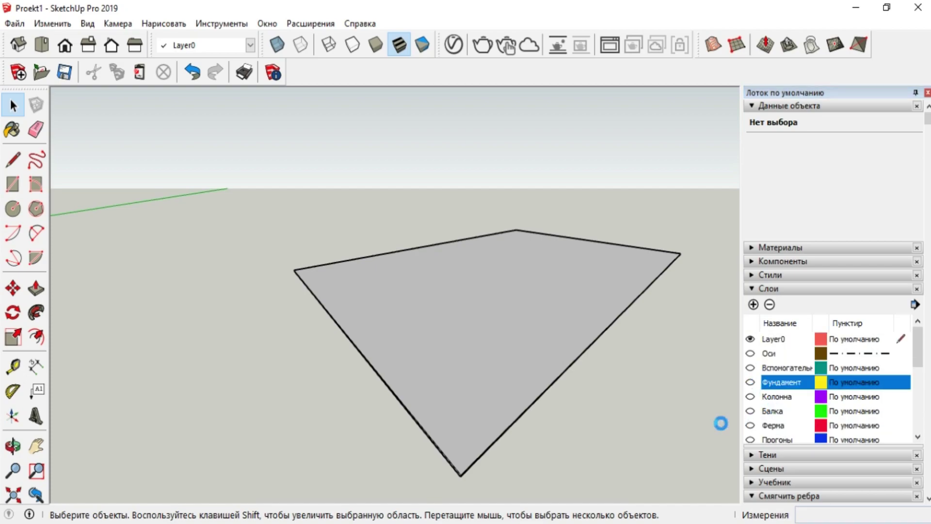
{"action": "middle_click_drag", "start_coordinate": [574, 411], "coordinate": [635, 438]}
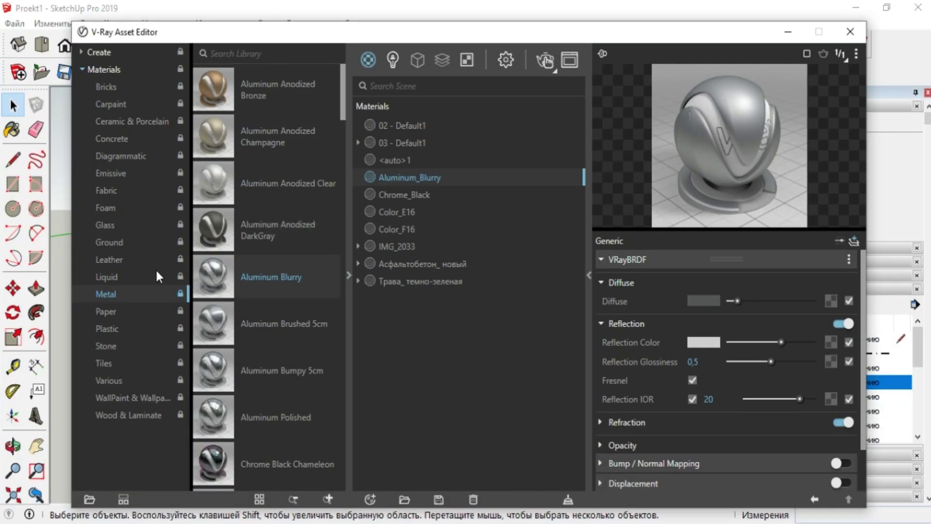
Add the Marble B 200cm material from the V-Ray Stone library to the scene.
{"action": "left_click", "coordinate": [146, 346]}
{"action": "scroll", "coordinate": [216, 379], "scroll_direction": "down", "scroll_amount": 2}
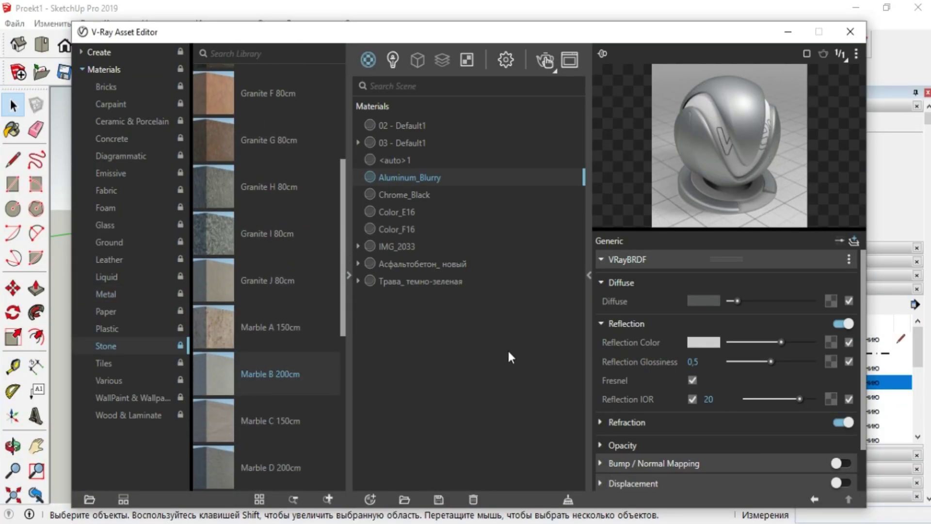
{"action": "left_click", "coordinate": [788, 34]}
Select the whole foundation and assign it the Marble B stone material.
{"action": "key", "text": "ctrl+a"}
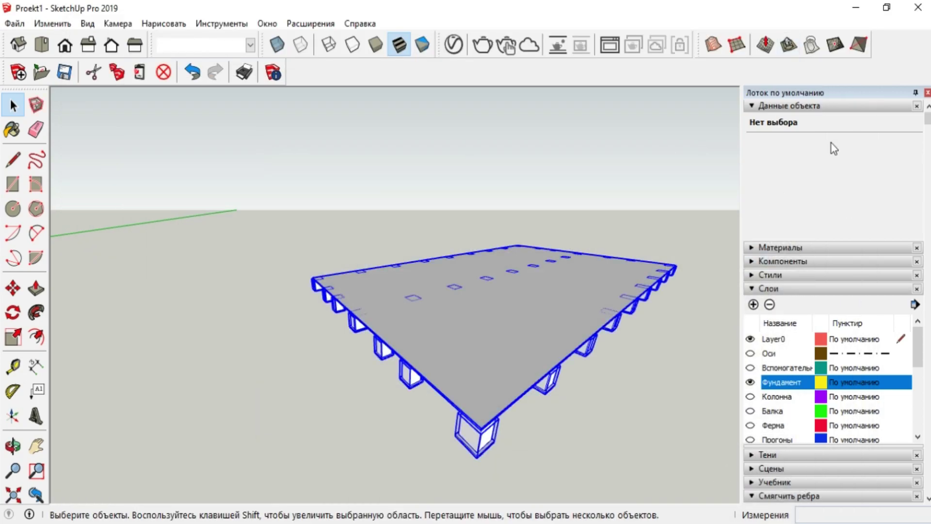
{"action": "left_click", "coordinate": [767, 156]}
{"action": "scroll", "coordinate": [449, 242], "scroll_direction": "down", "scroll_amount": 5}
{"action": "left_click", "coordinate": [444, 222]}
{"action": "left_click", "coordinate": [451, 328]}
{"action": "left_click", "coordinate": [652, 410]}
{"action": "middle_click_drag", "start_coordinate": [653, 410], "coordinate": [619, 197]}
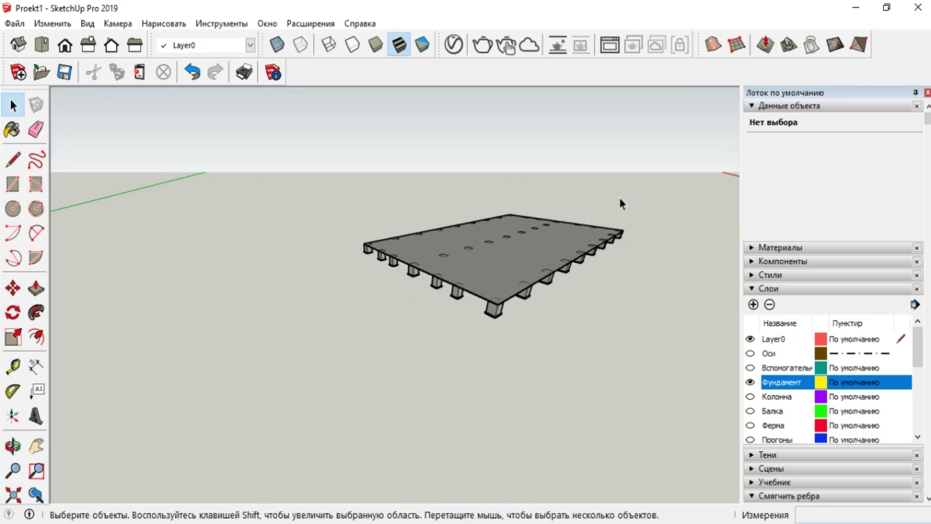
Hide the Фундамент layer and show the roof, wall and front cladding, Ворота, конек and ландшафт layers.
{"action": "left_click", "coordinate": [752, 105]}
{"action": "left_click", "coordinate": [750, 255]}
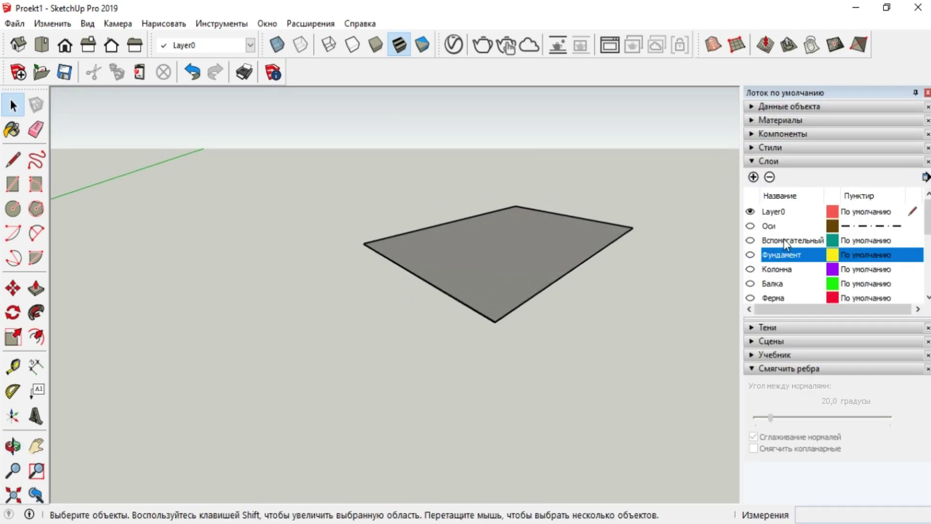
{"action": "scroll", "coordinate": [755, 239], "scroll_direction": "down", "scroll_amount": 5}
{"action": "left_click", "coordinate": [750, 240]}
{"action": "left_click", "coordinate": [750, 283]}
{"action": "left_click", "coordinate": [750, 269]}
{"action": "left_click", "coordinate": [750, 297]}
{"action": "left_click", "coordinate": [750, 254]}
{"action": "scroll", "coordinate": [752, 271], "scroll_direction": "down", "scroll_amount": 2}
{"action": "left_click", "coordinate": [750, 298]}
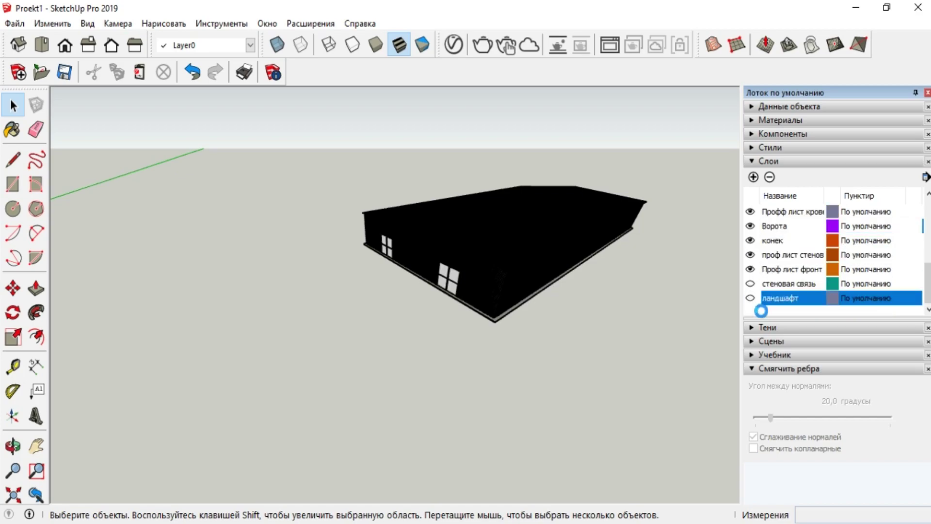
Hide the roof, wall and front cladding, конек and Ворота layers, keeping only the ландшафт layer shown.
{"action": "middle_click_drag", "start_coordinate": [424, 333], "coordinate": [368, 362]}
{"action": "scroll", "coordinate": [338, 357], "scroll_direction": "up", "scroll_amount": 4}
{"action": "left_click_drag", "start_coordinate": [338, 357], "coordinate": [337, 329]}
{"action": "middle_click_drag", "start_coordinate": [366, 291], "coordinate": [364, 288]}
{"action": "left_click", "coordinate": [13, 106]}
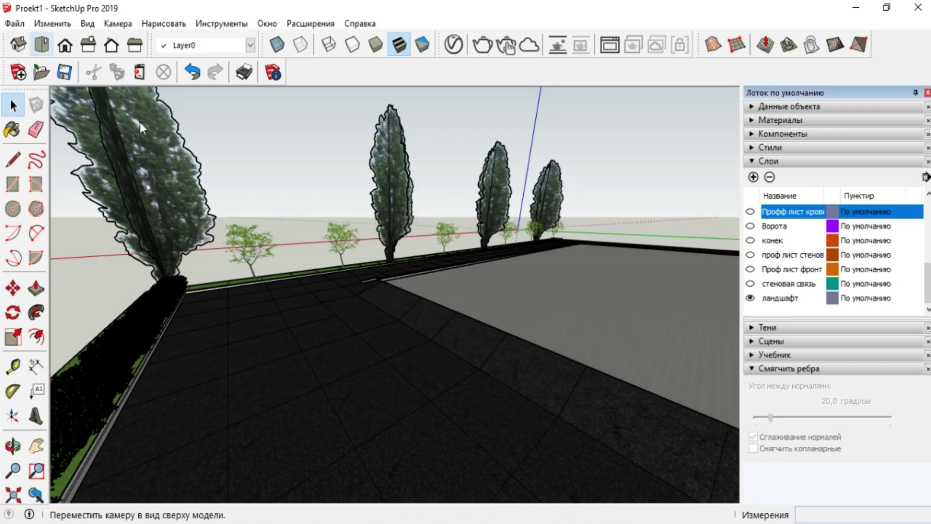
Select the row of trees and bushes along the edge of the landscape.
{"action": "scroll", "coordinate": [264, 198], "scroll_direction": "up", "scroll_amount": 2}
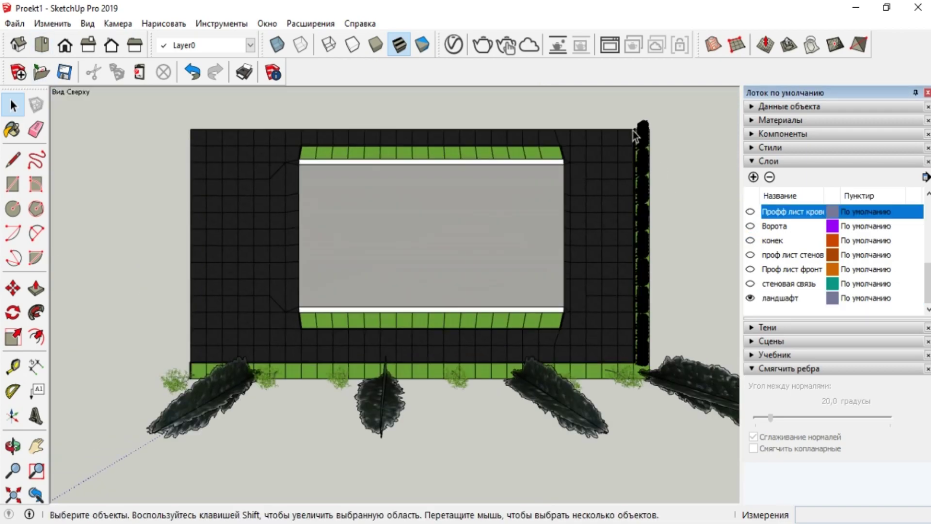
{"action": "left_click_drag", "start_coordinate": [614, 108], "coordinate": [702, 400]}
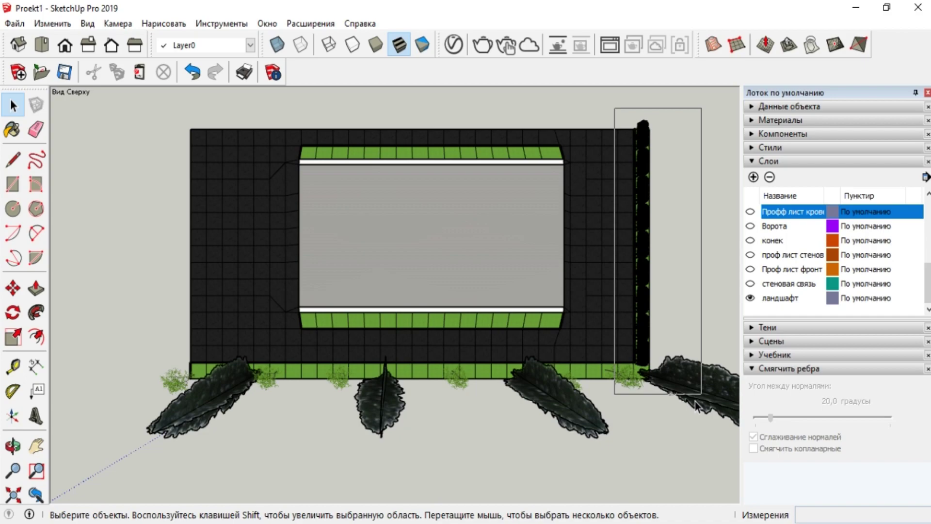
{"action": "left_click", "coordinate": [64, 45]}
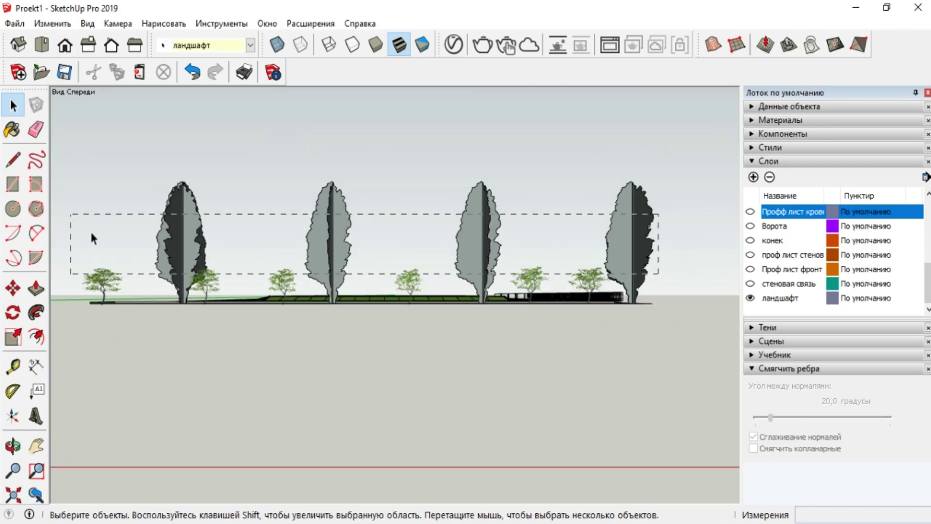
{"action": "left_click_drag", "start_coordinate": [83, 227], "coordinate": [82, 227]}
{"action": "scroll", "coordinate": [587, 287], "scroll_direction": "up", "scroll_amount": 3}
{"action": "middle_click_drag", "start_coordinate": [587, 287], "coordinate": [767, 255]}
Create a layer named растения and assign the selected trees and bushes to it.
{"action": "left_click", "coordinate": [753, 177]}
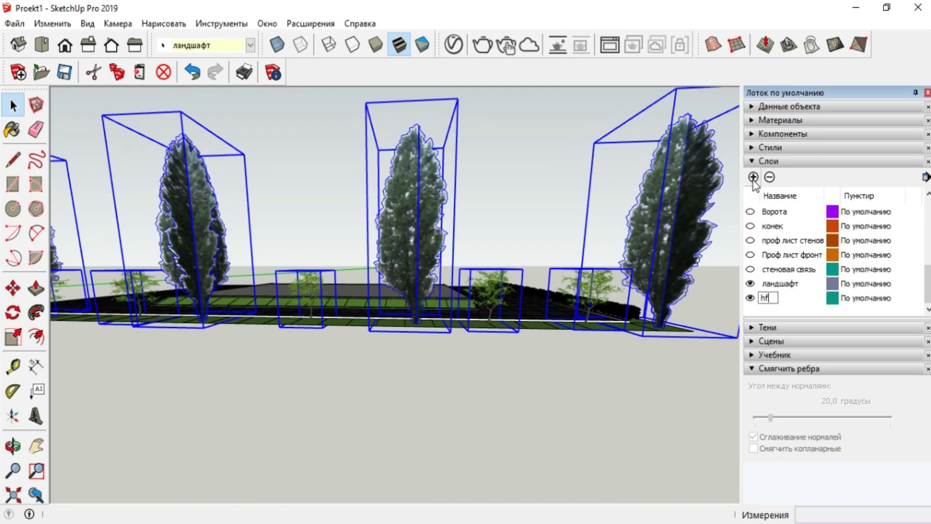
{"action": "key", "text": "BackSpace"}
{"action": "key", "text": "BackSpace"}
{"action": "key", "text": "Return"}
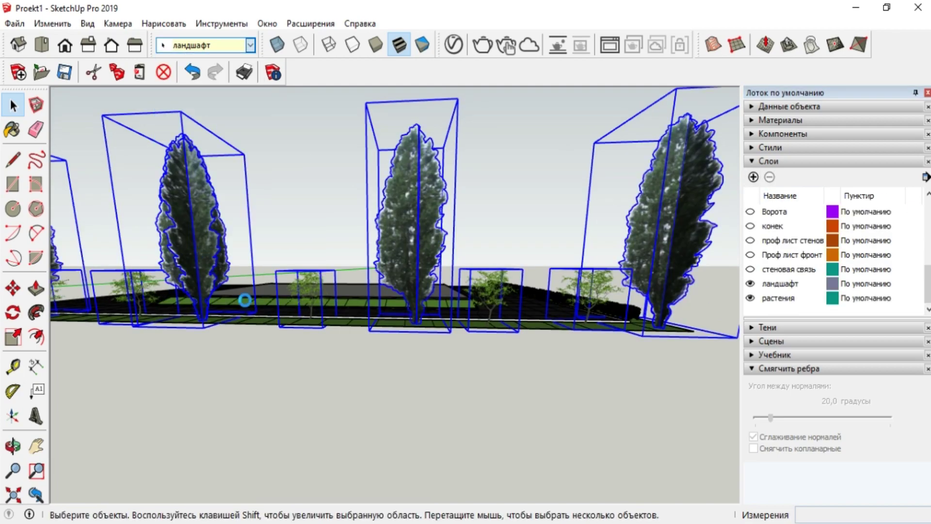
{"action": "scroll", "coordinate": [574, 317], "scroll_direction": "up", "scroll_amount": 1}
{"action": "left_click", "coordinate": [611, 321]}
{"action": "middle_click_drag", "start_coordinate": [601, 311], "coordinate": [602, 387]}
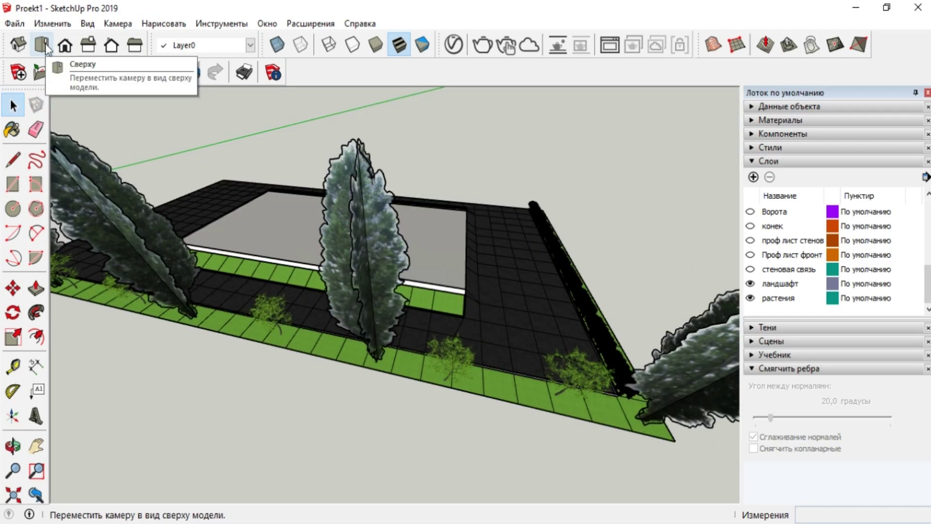
Select the hedge along the paving's edge, assign it to the растения layer and hide that layer.
{"action": "left_click", "coordinate": [42, 45]}
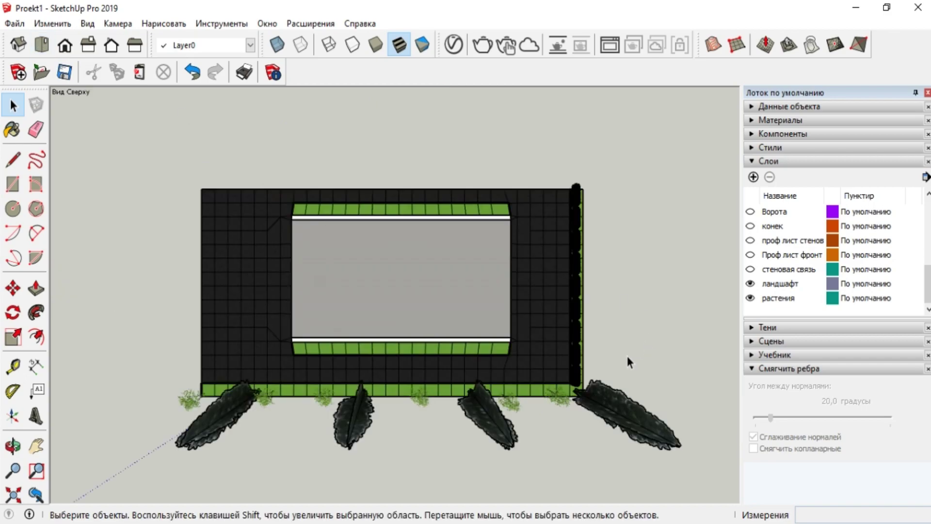
{"action": "scroll", "coordinate": [602, 371], "scroll_direction": "up", "scroll_amount": 3}
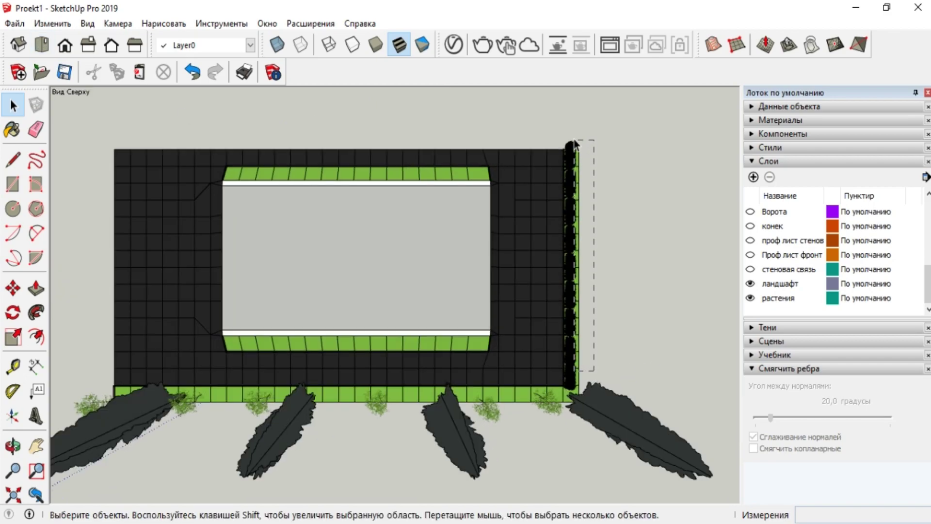
{"action": "left_click", "coordinate": [538, 265], "text": "shift"}
{"action": "left_click", "coordinate": [224, 48]}
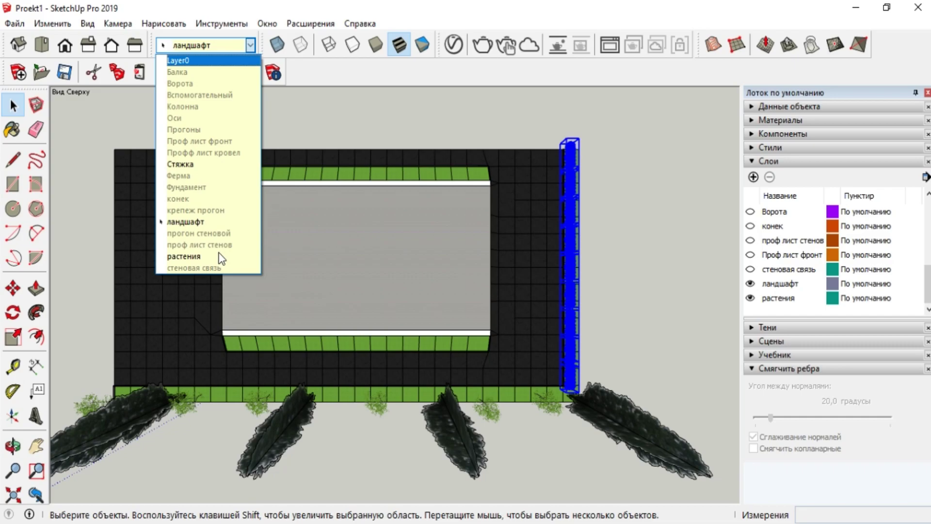
{"action": "left_click", "coordinate": [218, 254]}
{"action": "left_click", "coordinate": [750, 298]}
Open the landscape group and move the paving grid line nearest the building floor's short side by 500 mm.
{"action": "middle_click_drag", "start_coordinate": [612, 376], "coordinate": [589, 300]}
{"action": "left_click", "coordinate": [41, 45]}
{"action": "double_click", "coordinate": [242, 260]}
{"action": "scroll", "coordinate": [243, 263], "scroll_direction": "up", "scroll_amount": 2}
{"action": "left_click_drag", "start_coordinate": [250, 161], "coordinate": [273, 403]}
{"action": "middle_click_drag", "start_coordinate": [300, 373], "coordinate": [371, 196]}
{"action": "left_click", "coordinate": [10, 290]}
{"action": "scroll", "coordinate": [347, 332], "scroll_direction": "up", "scroll_amount": 2}
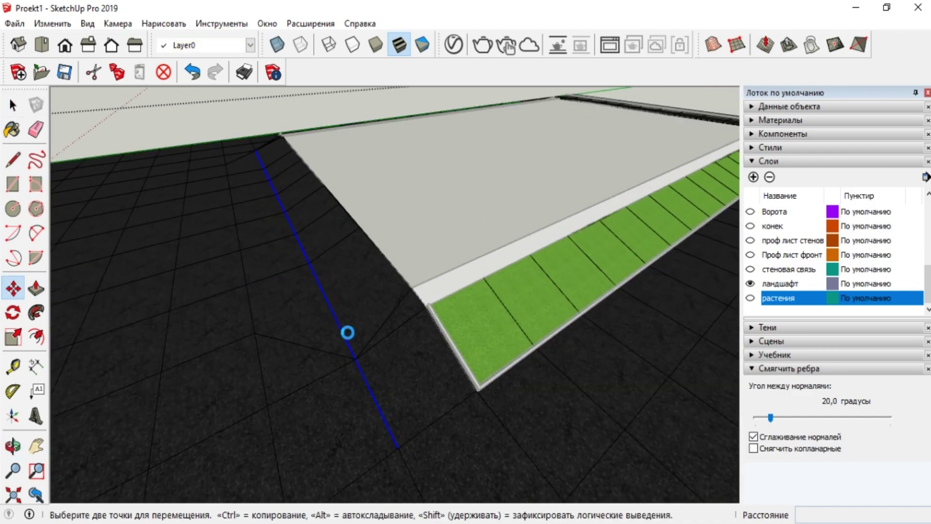
{"action": "left_click", "coordinate": [347, 333]}
{"action": "scroll", "coordinate": [347, 332], "scroll_direction": "up", "scroll_amount": 2}
{"action": "middle_click_drag", "start_coordinate": [347, 332], "coordinate": [321, 260]}
{"action": "scroll", "coordinate": [322, 267], "scroll_direction": "up", "scroll_amount": 2}
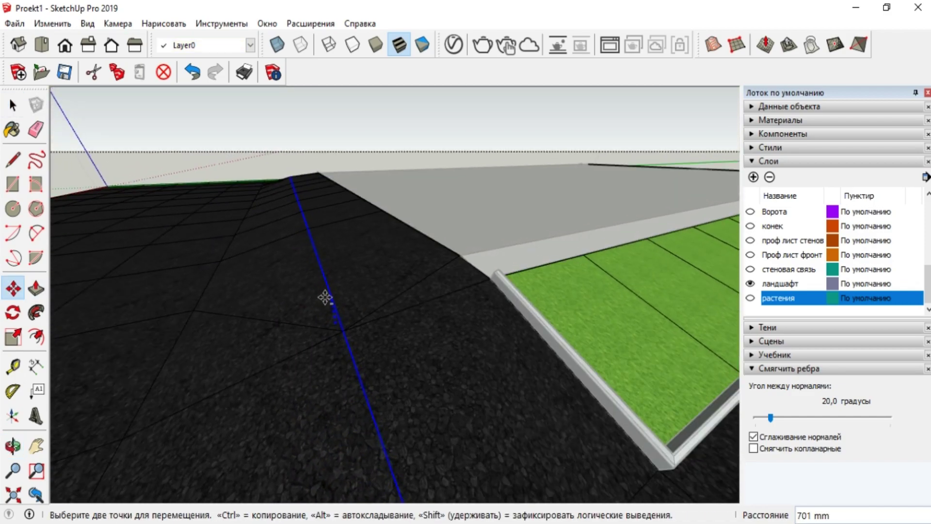
{"action": "type", "text": "500"}
{"action": "key", "text": "Return"}
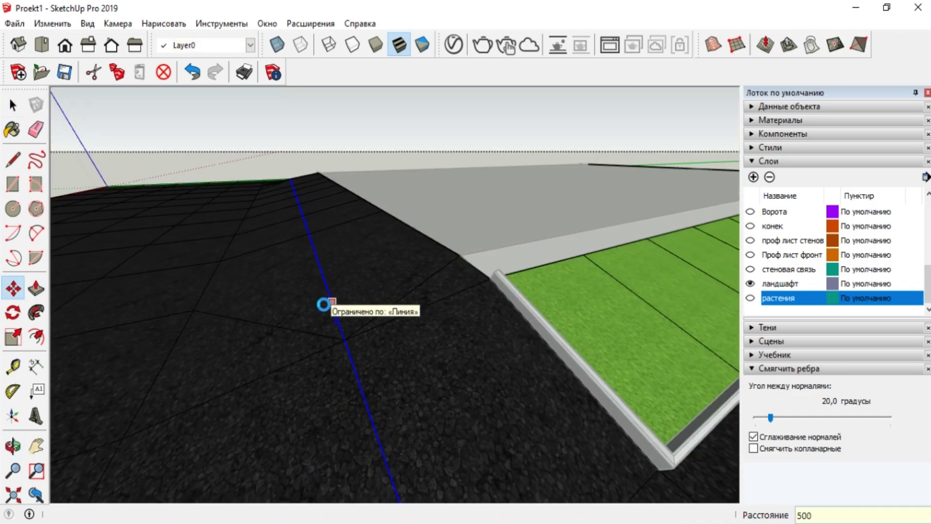
Move the next paving grid line outward from the floor's short side by 500 mm.
{"action": "left_click", "coordinate": [13, 105]}
{"action": "left_click", "coordinate": [41, 45]}
{"action": "middle_click_drag", "start_coordinate": [205, 424], "coordinate": [316, 265]}
{"action": "scroll", "coordinate": [316, 264], "scroll_direction": "up", "scroll_amount": 2}
{"action": "left_click", "coordinate": [13, 288]}
{"action": "left_click", "coordinate": [188, 367]}
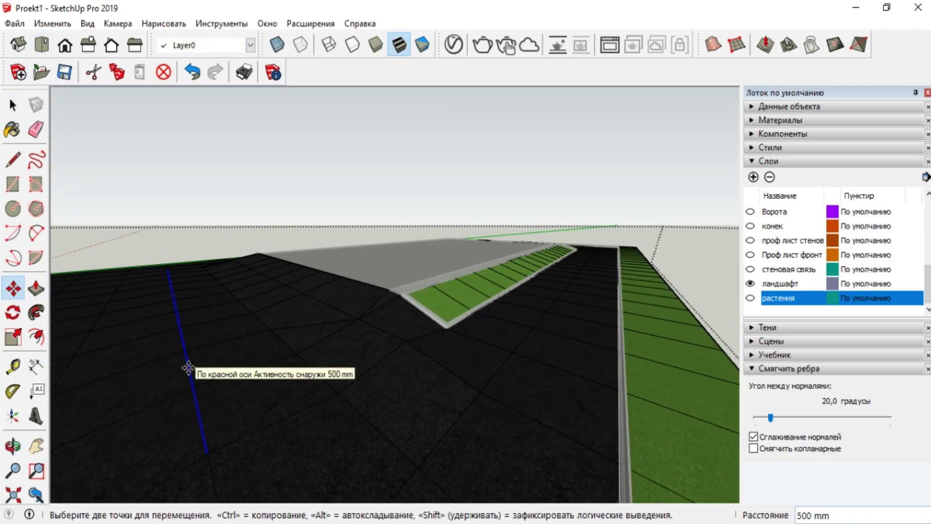
Reshape the paving around the first ramp with the Smoove tool.
{"action": "left_click", "coordinate": [13, 104]}
{"action": "scroll", "coordinate": [430, 368], "scroll_direction": "up", "scroll_amount": 2}
{"action": "left_click", "coordinate": [543, 292]}
{"action": "left_click", "coordinate": [765, 44]}
{"action": "left_click", "coordinate": [398, 333]}
{"action": "left_click", "coordinate": [544, 357]}
{"action": "middle_click_drag", "start_coordinate": [562, 404], "coordinate": [571, 430]}
{"action": "scroll", "coordinate": [571, 430], "scroll_direction": "down", "scroll_amount": 5}
Select a paving grid line at the opposite short side of the floor for moving.
{"action": "left_click", "coordinate": [42, 44]}
{"action": "key", "text": "space"}
{"action": "scroll", "coordinate": [461, 255], "scroll_direction": "up", "scroll_amount": 3}
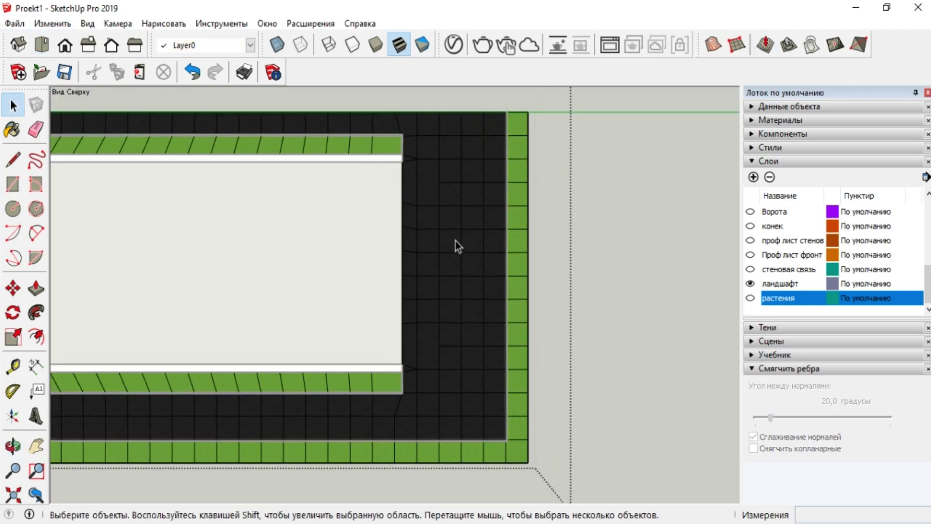
{"action": "scroll", "coordinate": [460, 255], "scroll_direction": "up", "scroll_amount": 1}
{"action": "left_click_drag", "start_coordinate": [423, 141], "coordinate": [460, 398]}
{"action": "middle_click_drag", "start_coordinate": [464, 402], "coordinate": [423, 272]}
{"action": "left_click", "coordinate": [42, 44]}
{"action": "left_click_drag", "start_coordinate": [554, 220], "coordinate": [572, 386]}
{"action": "middle_click_drag", "start_coordinate": [572, 387], "coordinate": [461, 186]}
{"action": "scroll", "coordinate": [536, 330], "scroll_direction": "up", "scroll_amount": 3}
{"action": "scroll", "coordinate": [322, 281], "scroll_direction": "up", "scroll_amount": 2}
{"action": "scroll", "coordinate": [383, 340], "scroll_direction": "down", "scroll_amount": 2}
{"action": "key", "text": "m"}
{"action": "middle_click_drag", "start_coordinate": [387, 345], "coordinate": [501, 306]}
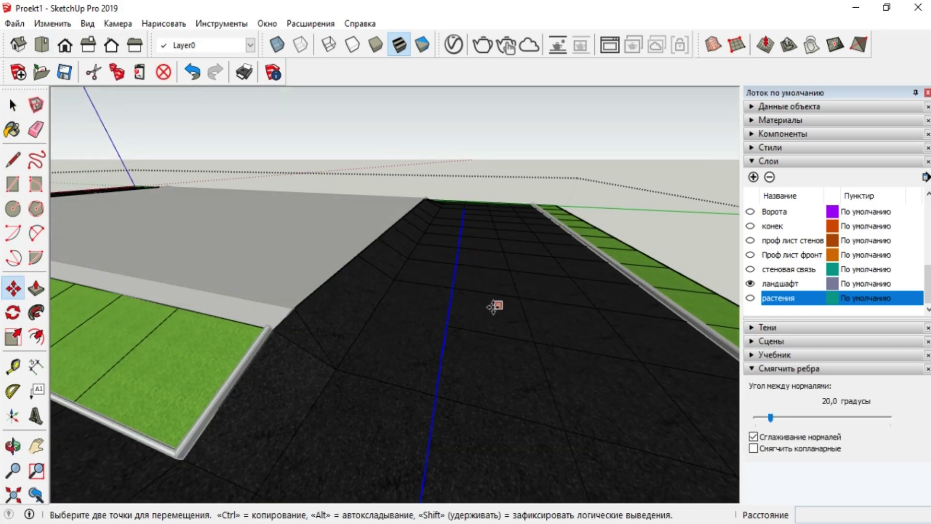
Move the paving grid line nearest the floor's opposite short side to adjust the ramp.
{"action": "left_click", "coordinate": [42, 44]}
{"action": "key", "text": "space"}
{"action": "left_click", "coordinate": [168, 134]}
{"action": "scroll", "coordinate": [524, 216], "scroll_direction": "up", "scroll_amount": 3}
{"action": "middle_click_drag", "start_coordinate": [511, 407], "coordinate": [572, 365]}
{"action": "key", "text": "m"}
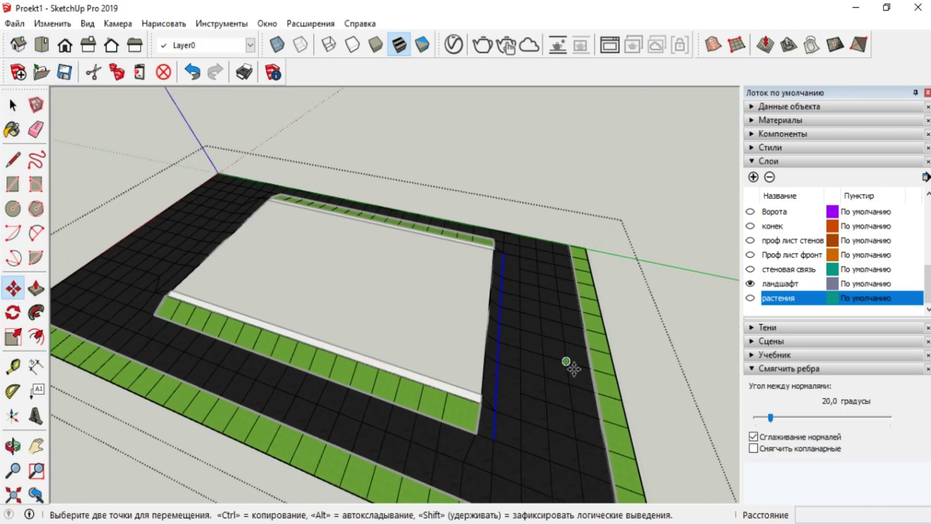
{"action": "scroll", "coordinate": [565, 364], "scroll_direction": "up", "scroll_amount": 3}
{"action": "left_click", "coordinate": [468, 356]}
{"action": "middle_click_drag", "start_coordinate": [468, 356], "coordinate": [467, 289]}
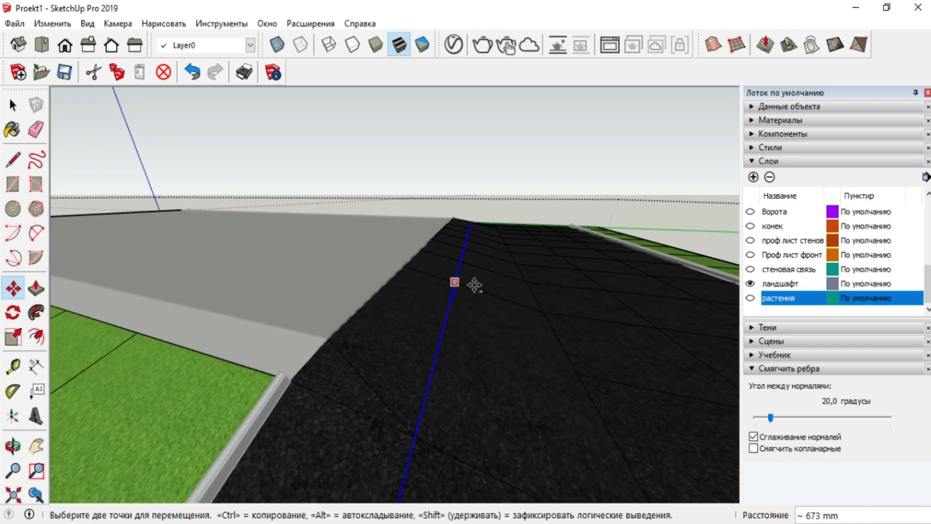
Move the second paving grid line out from the floor's opposite short side.
{"action": "left_click", "coordinate": [13, 105]}
{"action": "left_click", "coordinate": [41, 44]}
{"action": "scroll", "coordinate": [547, 212], "scroll_direction": "up", "scroll_amount": 1}
{"action": "left_click_drag", "start_coordinate": [548, 211], "coordinate": [560, 410]}
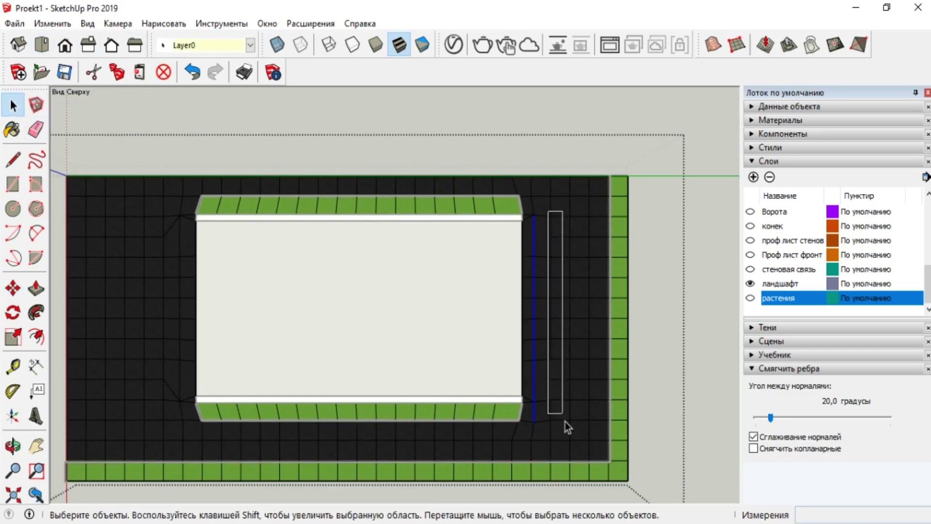
{"action": "middle_click_drag", "start_coordinate": [558, 316], "coordinate": [499, 286]}
{"action": "key", "text": "m"}
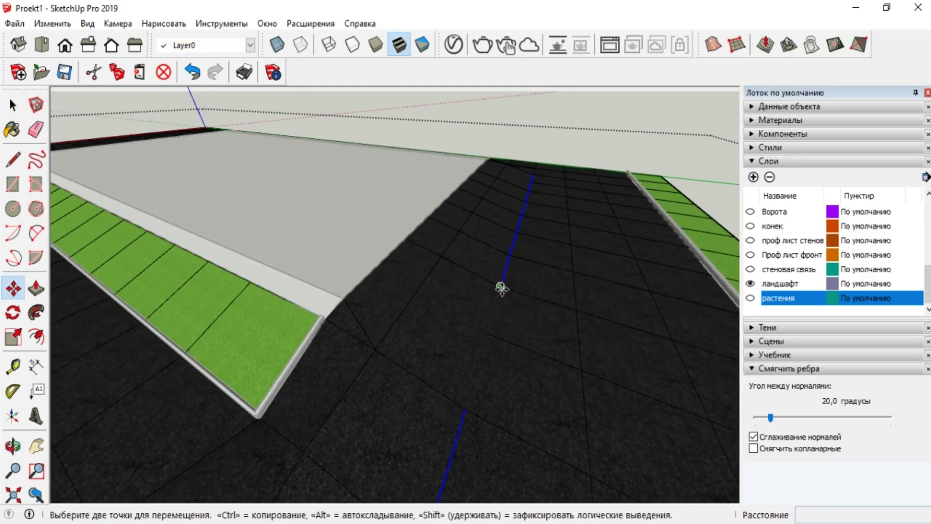
{"action": "left_click", "coordinate": [13, 105]}
Reshape the paving at the opposite ramp's corner with the Smoove tool.
{"action": "middle_click_drag", "start_coordinate": [383, 271], "coordinate": [394, 306]}
{"action": "middle_click_drag", "start_coordinate": [428, 260], "coordinate": [431, 252]}
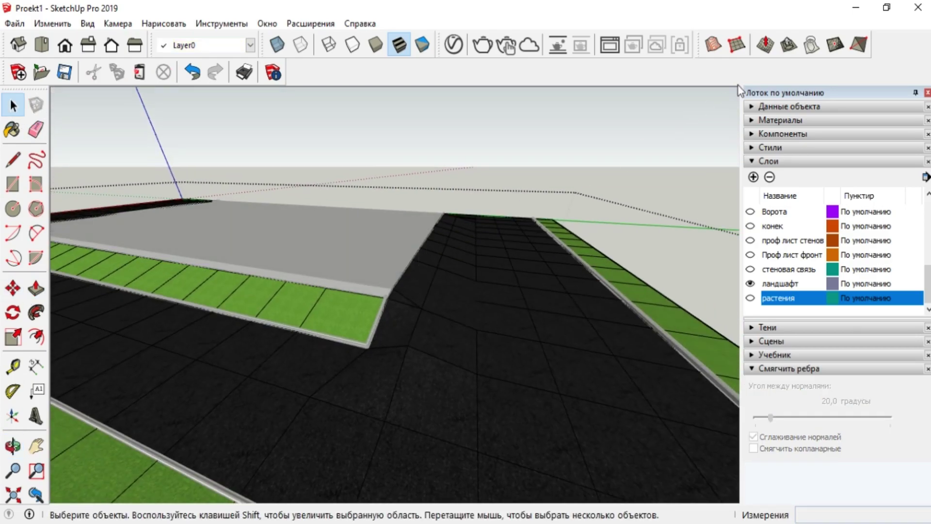
{"action": "left_click", "coordinate": [765, 45]}
{"action": "left_click", "coordinate": [406, 350]}
{"action": "left_click", "coordinate": [229, 378]}
{"action": "scroll", "coordinate": [227, 457], "scroll_direction": "down", "scroll_amount": 5}
{"action": "middle_click_drag", "start_coordinate": [227, 457], "coordinate": [470, 444]}
Finish editing the landscape group and check the reshaped paving from the building's corner.
{"action": "left_click", "coordinate": [13, 106]}
{"action": "left_click", "coordinate": [417, 149]}
{"action": "middle_click_drag", "start_coordinate": [320, 158], "coordinate": [516, 226]}
{"action": "scroll", "coordinate": [516, 228], "scroll_direction": "down", "scroll_amount": 5}
{"action": "middle_click_drag", "start_coordinate": [582, 378], "coordinate": [652, 343]}
{"action": "scroll", "coordinate": [489, 354], "scroll_direction": "up", "scroll_amount": 5}
{"action": "middle_click_drag", "start_coordinate": [485, 353], "coordinate": [449, 361]}
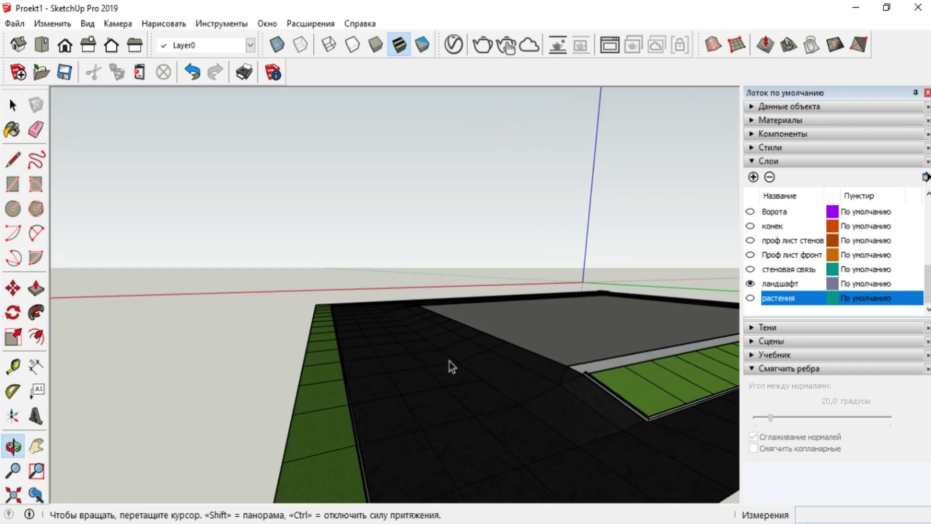
Show the roof, wall and front cladding, конек and Ворота layers, keeping the растения layer hidden.
{"action": "left_click", "coordinate": [751, 254]}
{"action": "left_click", "coordinate": [751, 241]}
{"action": "scroll", "coordinate": [751, 241], "scroll_direction": "up", "scroll_amount": 1}
{"action": "left_click", "coordinate": [751, 240]}
{"action": "left_click", "coordinate": [750, 269]}
{"action": "left_click", "coordinate": [795, 269]}
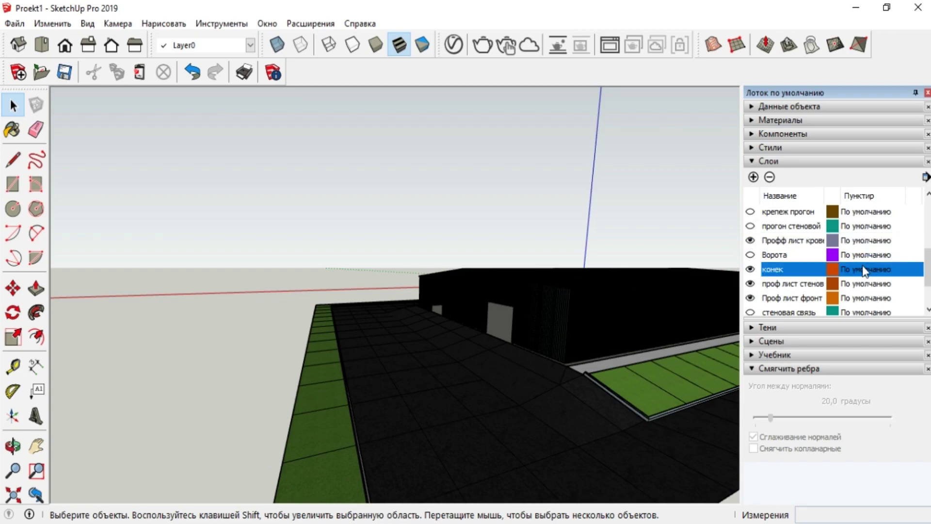
{"action": "scroll", "coordinate": [776, 281], "scroll_direction": "down", "scroll_amount": 1}
{"action": "left_click", "coordinate": [750, 211]}
{"action": "left_click", "coordinate": [749, 297]}
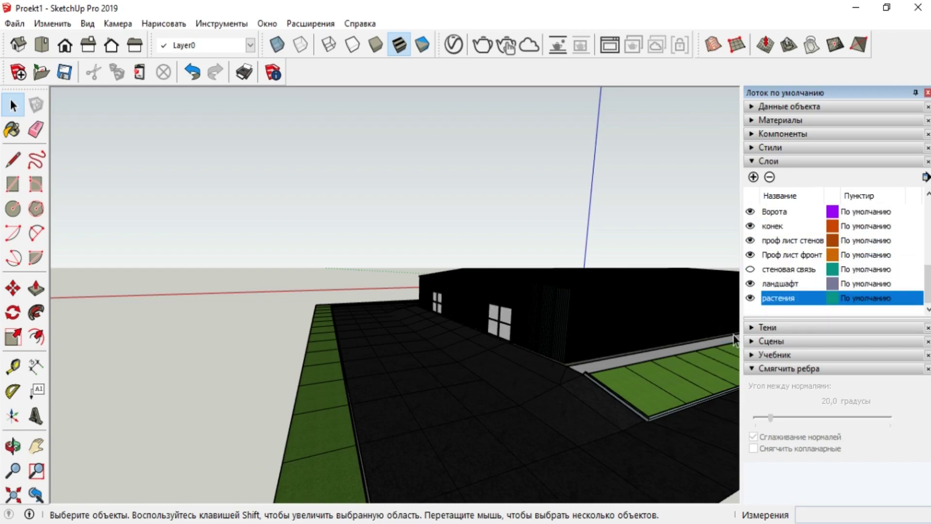
{"action": "left_click", "coordinate": [750, 297]}
{"action": "scroll", "coordinate": [493, 320], "scroll_direction": "up", "scroll_amount": 6}
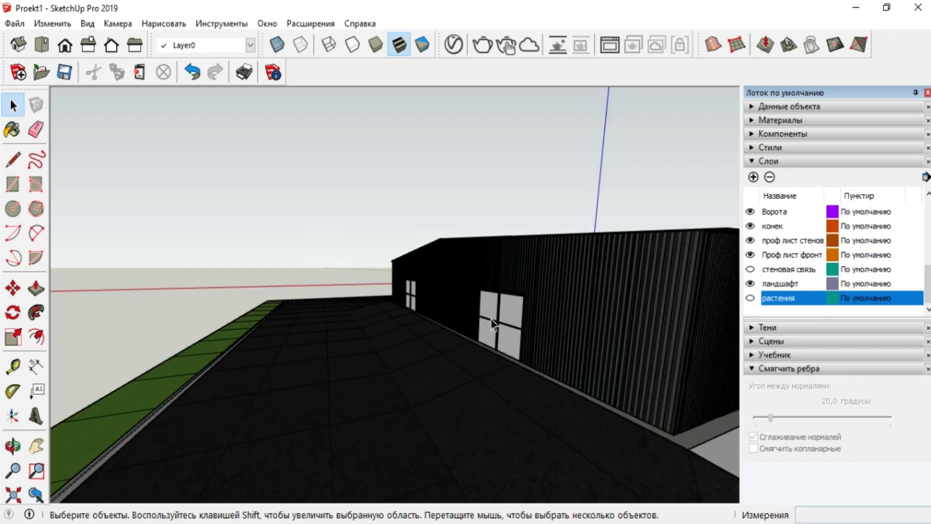
Hide the front, wall and roof cladding and конек layers, leaving the Ворота and ландшафт layers shown.
{"action": "left_click", "coordinate": [750, 255]}
{"action": "left_click", "coordinate": [749, 239]}
{"action": "scroll", "coordinate": [776, 252], "scroll_direction": "up", "scroll_amount": 1}
{"action": "left_click", "coordinate": [750, 240]}
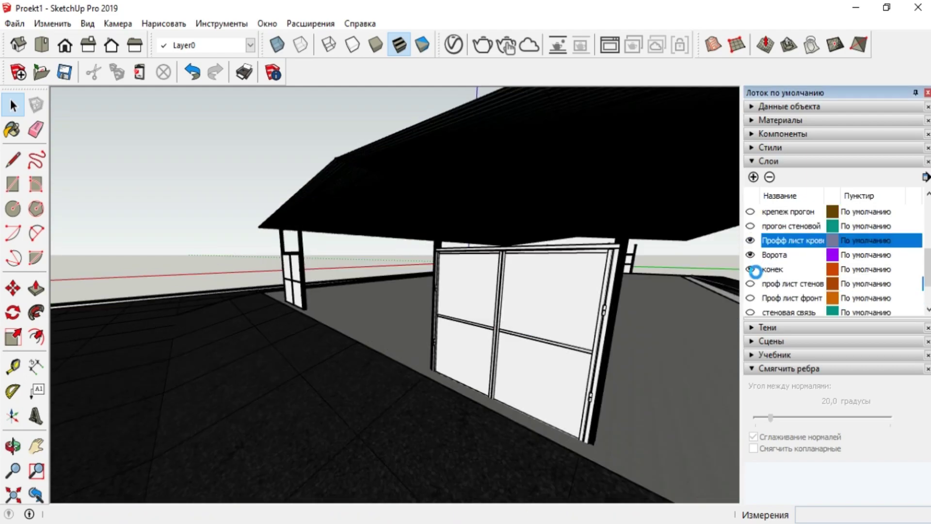
{"action": "left_click", "coordinate": [750, 269]}
Add the Metal Painted Bumpy Blue 5cm material from the V-Ray Metal library to the scene.
{"action": "left_click", "coordinate": [620, 481]}
{"action": "left_click", "coordinate": [121, 293]}
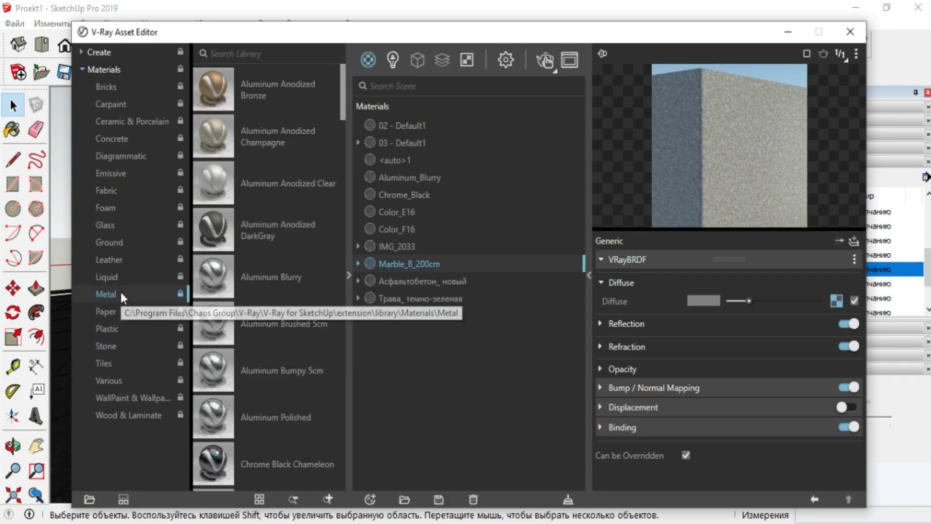
{"action": "scroll", "coordinate": [344, 99], "scroll_direction": "down", "scroll_amount": 2}
{"action": "scroll", "coordinate": [349, 175], "scroll_direction": "down", "scroll_amount": 1}
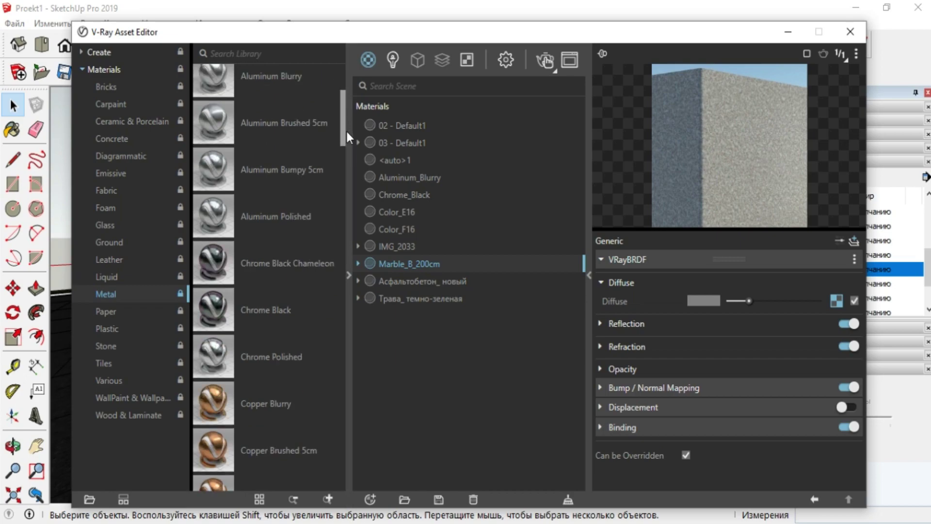
{"action": "left_click_drag", "start_coordinate": [347, 130], "coordinate": [356, 260]}
{"action": "left_click_drag", "start_coordinate": [243, 205], "coordinate": [560, 313]}
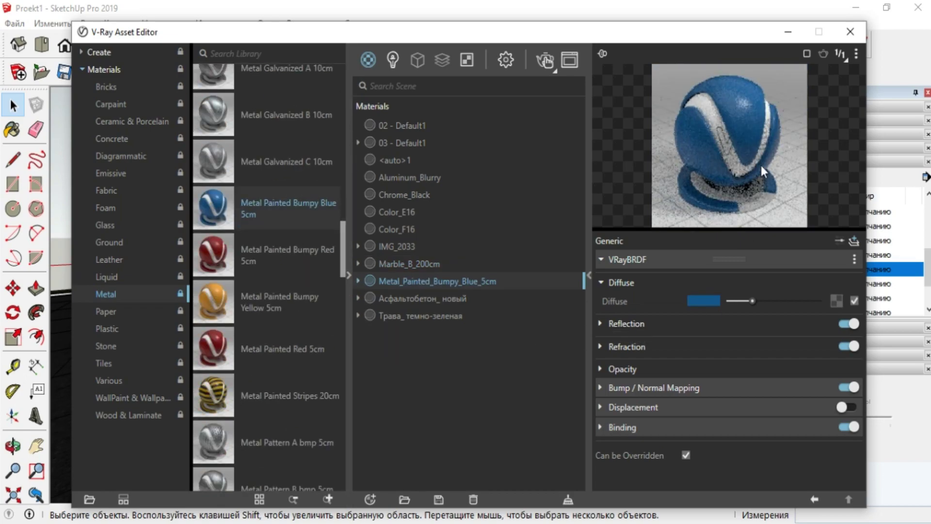
{"action": "left_click", "coordinate": [788, 32]}
Paint the panels of all the gates with the Metal_Painted_Bumpy_Blue_5cm material.
{"action": "left_click", "coordinate": [765, 120]}
{"action": "left_click", "coordinate": [767, 152]}
{"action": "left_click", "coordinate": [577, 283]}
{"action": "left_click", "coordinate": [294, 254]}
{"action": "scroll", "coordinate": [563, 225], "scroll_direction": "up", "scroll_amount": 5}
{"action": "left_click", "coordinate": [672, 254]}
{"action": "scroll", "coordinate": [586, 330], "scroll_direction": "down", "scroll_amount": 5}
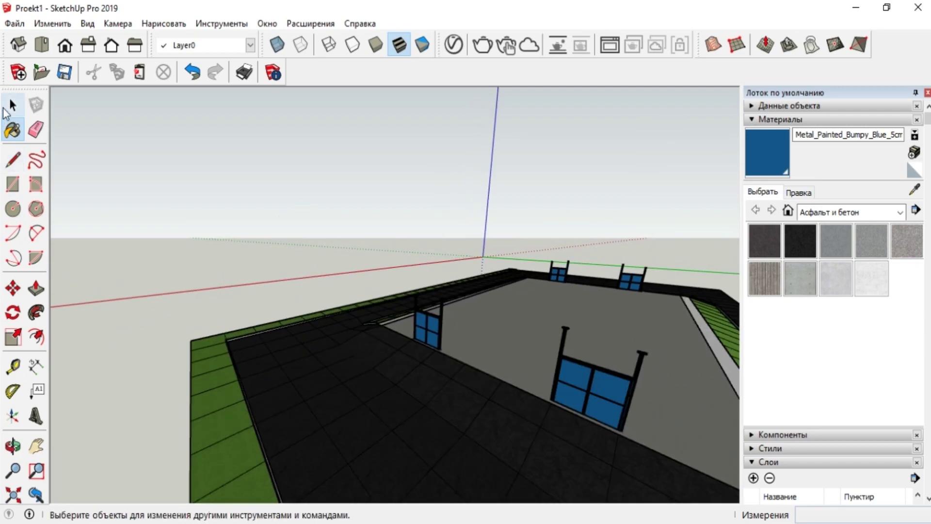
{"action": "left_click", "coordinate": [13, 104]}
{"action": "scroll", "coordinate": [291, 218], "scroll_direction": "down", "scroll_amount": 3}
Set the Chrome_Black material's diffuse colour to dark red with R 0,651, G 0,039 and B 0,039.
{"action": "left_click", "coordinate": [618, 522]}
{"action": "left_click", "coordinate": [691, 478]}
{"action": "left_click", "coordinate": [422, 194]}
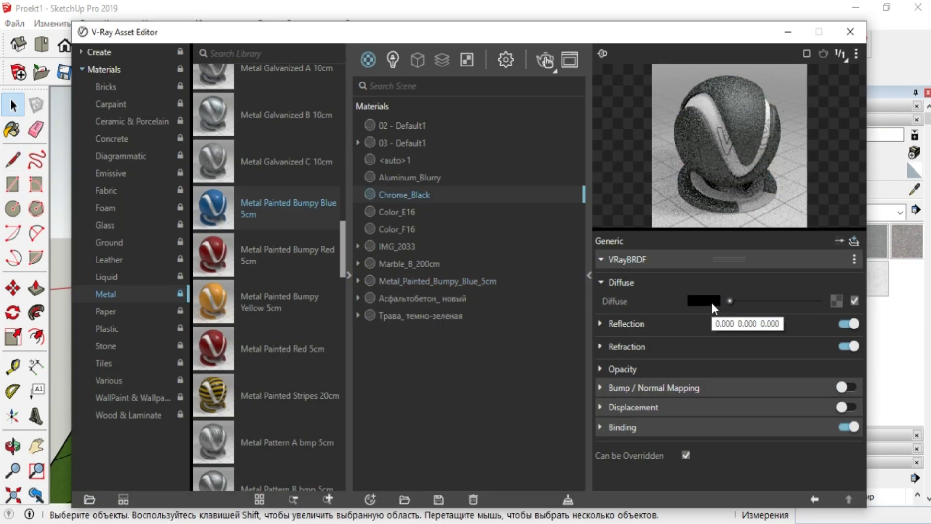
{"action": "left_click", "coordinate": [711, 301]}
{"action": "left_click", "coordinate": [407, 248]}
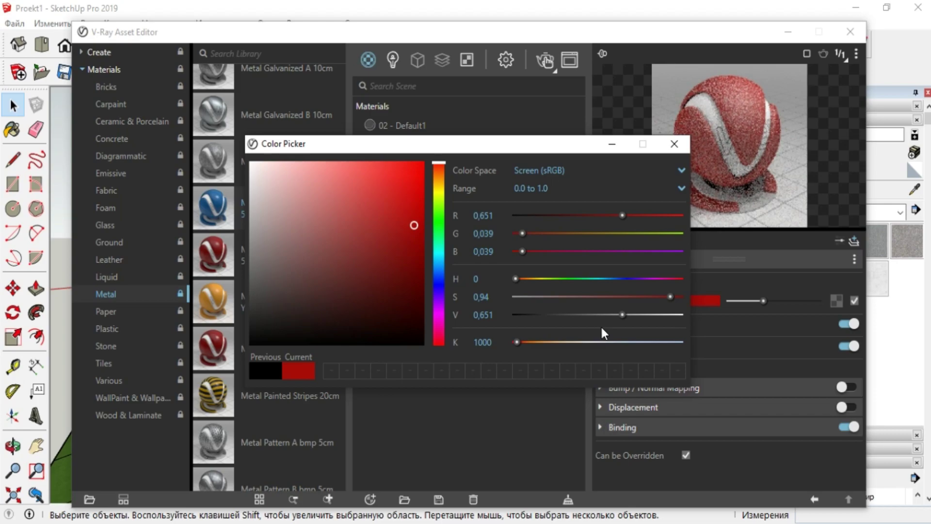
{"action": "left_click", "coordinate": [673, 144]}
{"action": "left_click_drag", "start_coordinate": [792, 37], "coordinate": [797, 27]}
{"action": "left_click", "coordinate": [798, 26]}
Check the blue gate panels and red frames in an interactive V-Ray render, stop it and close the frame buffer.
{"action": "mouse_move", "coordinate": [466, 315]}
{"action": "middle_mouse_down"}
{"action": "mouse_move", "coordinate": [472, 333]}
{"action": "mouse_move", "coordinate": [474, 276]}
{"action": "mouse_move", "coordinate": [436, 256]}
{"action": "middle_mouse_up"}
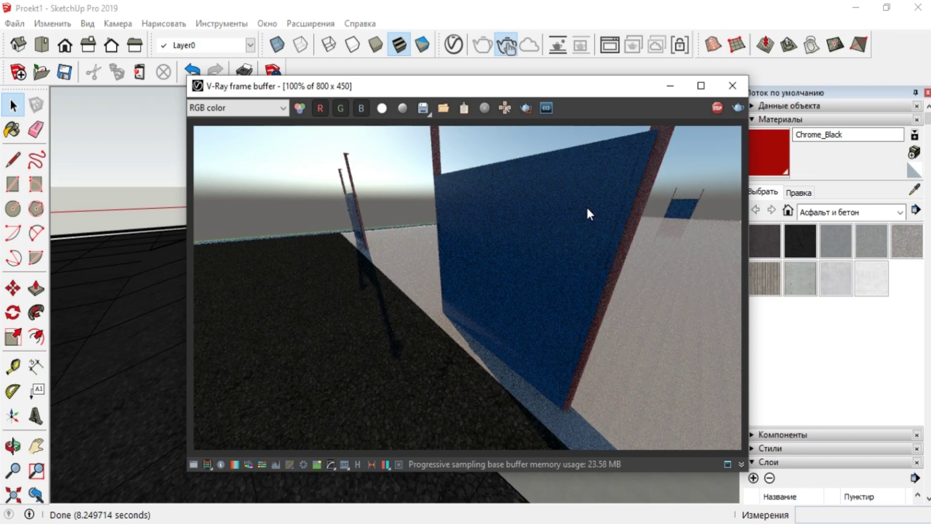
{"action": "scroll", "coordinate": [511, 264], "scroll_direction": "down", "scroll_amount": 1}
{"action": "scroll", "coordinate": [511, 264], "scroll_direction": "up", "scroll_amount": 1}
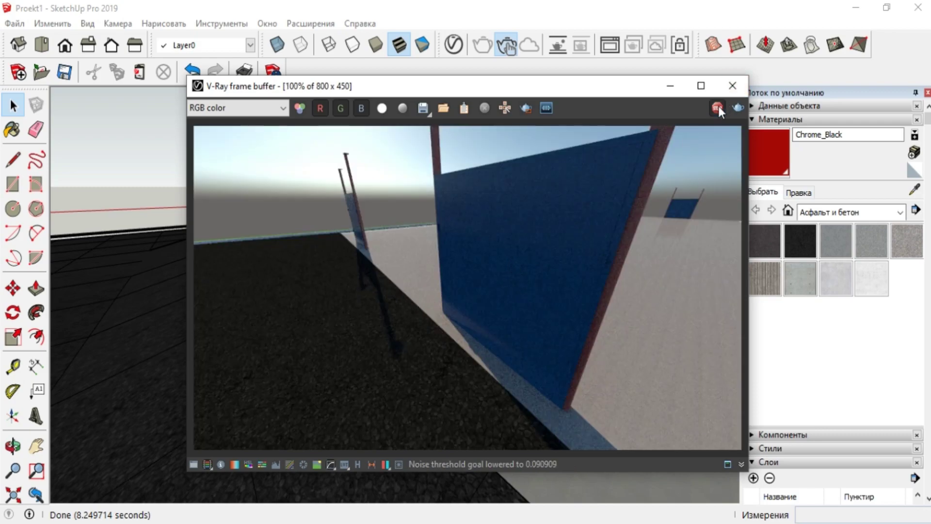
{"action": "left_click", "coordinate": [717, 108]}
{"action": "left_click", "coordinate": [732, 86]}
Change the Chrome_Black material's diffuse colour to a brighter red and minimise the V-Ray Asset Editor.
{"action": "left_click", "coordinate": [588, 523]}
{"action": "left_click", "coordinate": [606, 490]}
{"action": "left_click", "coordinate": [711, 290]}
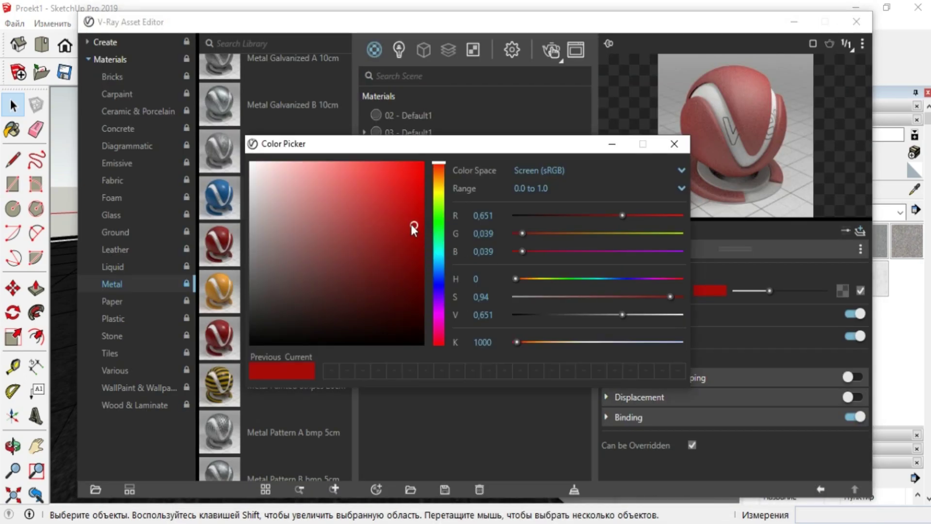
{"action": "left_click", "coordinate": [673, 144]}
{"action": "left_click", "coordinate": [794, 28]}
Draw a circle on the dark paving in front of the building's front gates.
{"action": "middle_click_drag", "start_coordinate": [342, 334], "coordinate": [354, 393]}
{"action": "left_click", "coordinate": [267, 23]}
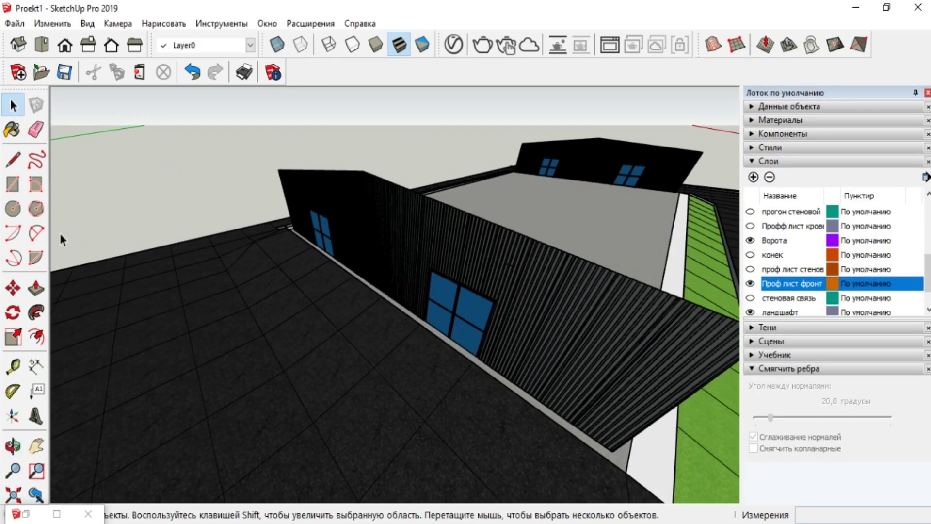
{"action": "left_click", "coordinate": [12, 208]}
{"action": "scroll", "coordinate": [307, 430], "scroll_direction": "up", "scroll_amount": 5}
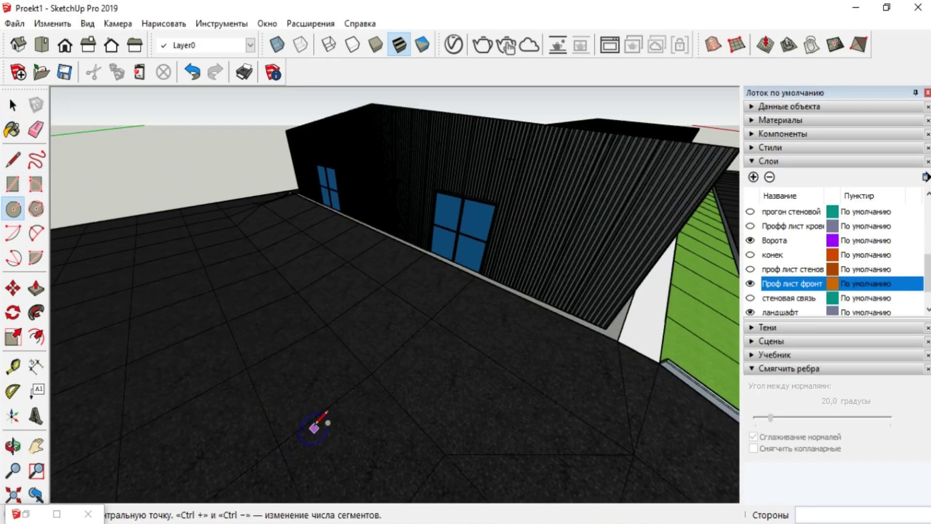
{"action": "left_click", "coordinate": [298, 370]}
{"action": "left_click", "coordinate": [13, 208]}
{"action": "scroll", "coordinate": [164, 405], "scroll_direction": "down", "scroll_amount": 5}
{"action": "scroll", "coordinate": [232, 352], "scroll_direction": "up", "scroll_amount": 5}
{"action": "left_click", "coordinate": [231, 352]}
{"action": "scroll", "coordinate": [247, 354], "scroll_direction": "up", "scroll_amount": 1}
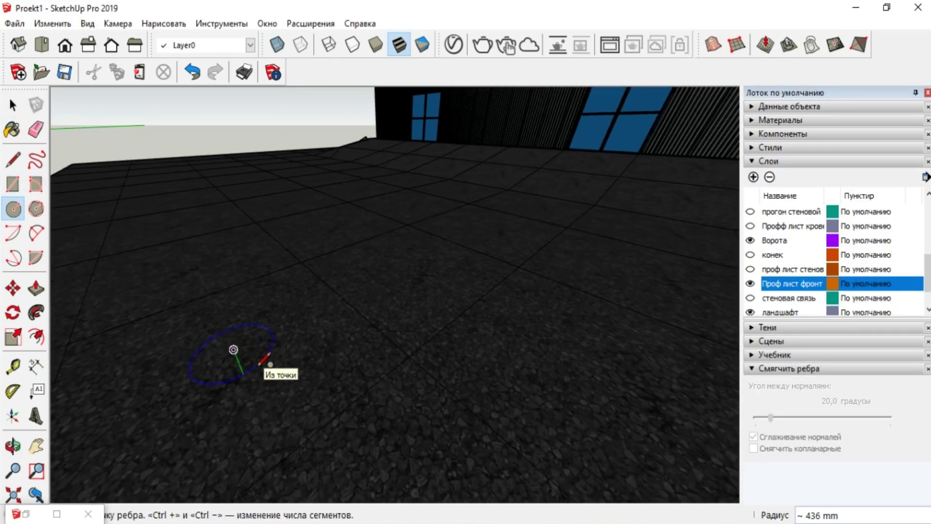
{"action": "key", "text": "Return"}
Make the circle a group, open it for editing and offset a smaller concentric circle inside it.
{"action": "key", "text": "space"}
{"action": "scroll", "coordinate": [309, 400], "scroll_direction": "up", "scroll_amount": 1}
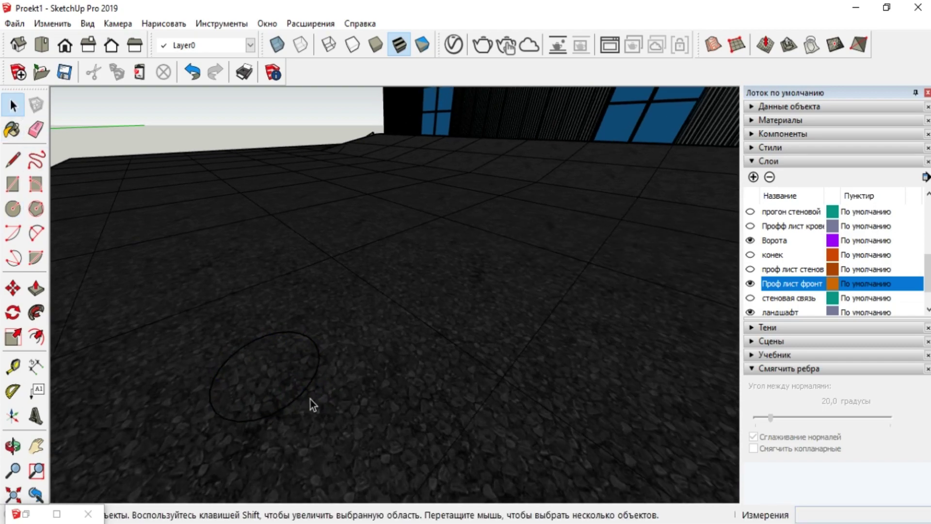
{"action": "right_click", "coordinate": [307, 390]}
{"action": "left_click", "coordinate": [334, 204]}
{"action": "double_click", "coordinate": [343, 384]}
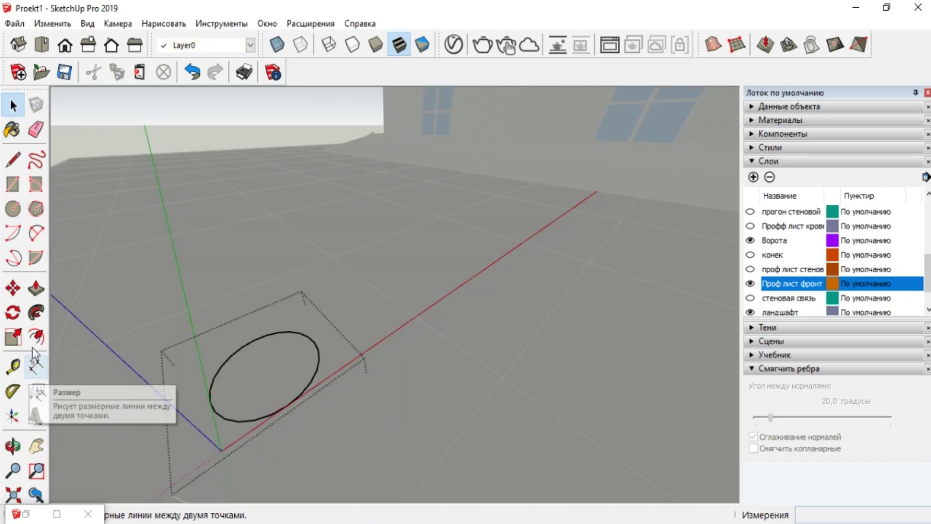
{"action": "left_click", "coordinate": [36, 336]}
{"action": "left_click", "coordinate": [316, 393]}
{"action": "left_click", "coordinate": [282, 374]}
{"action": "key", "text": "space"}
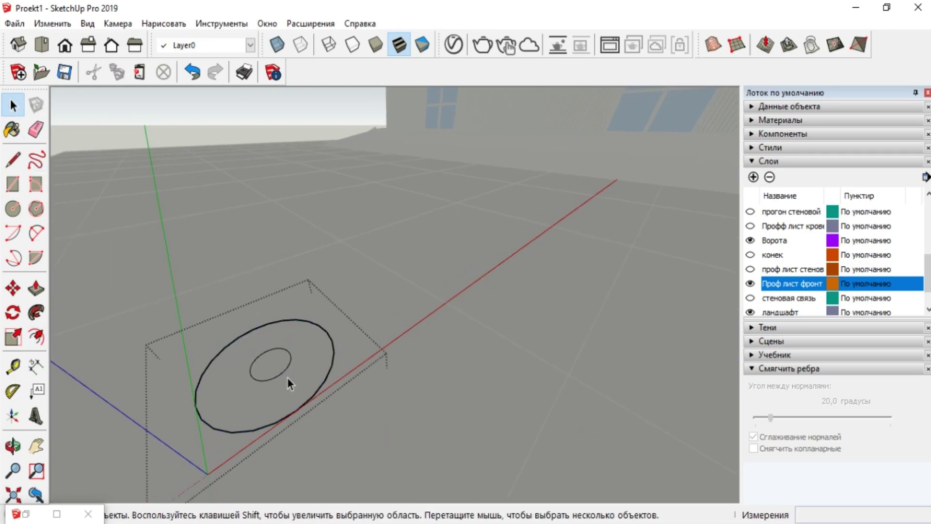
Move the inner circle about 559 mm up the blue axis to form a truncated cone.
{"action": "left_click", "coordinate": [285, 375]}
{"action": "key", "text": "m"}
{"action": "left_click", "coordinate": [275, 361]}
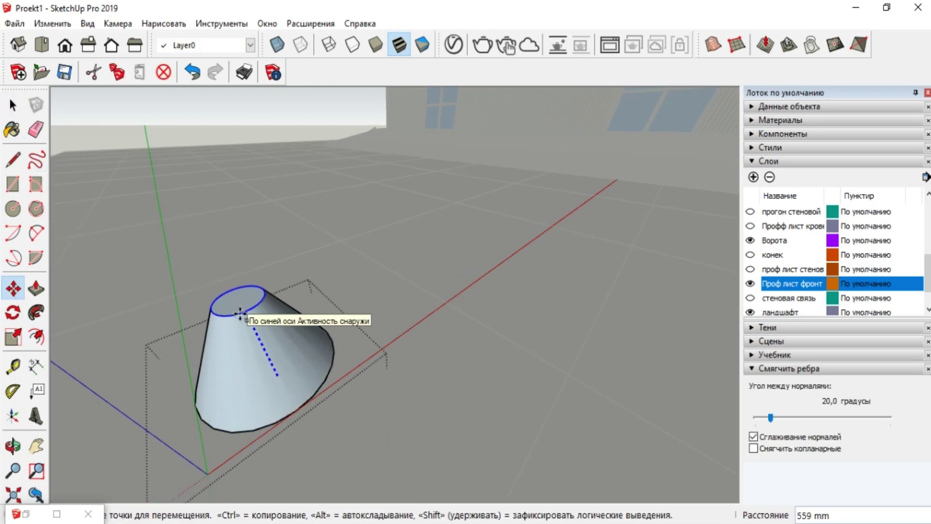
{"action": "left_click", "coordinate": [239, 313]}
{"action": "middle_click_drag", "start_coordinate": [261, 394], "coordinate": [266, 399]}
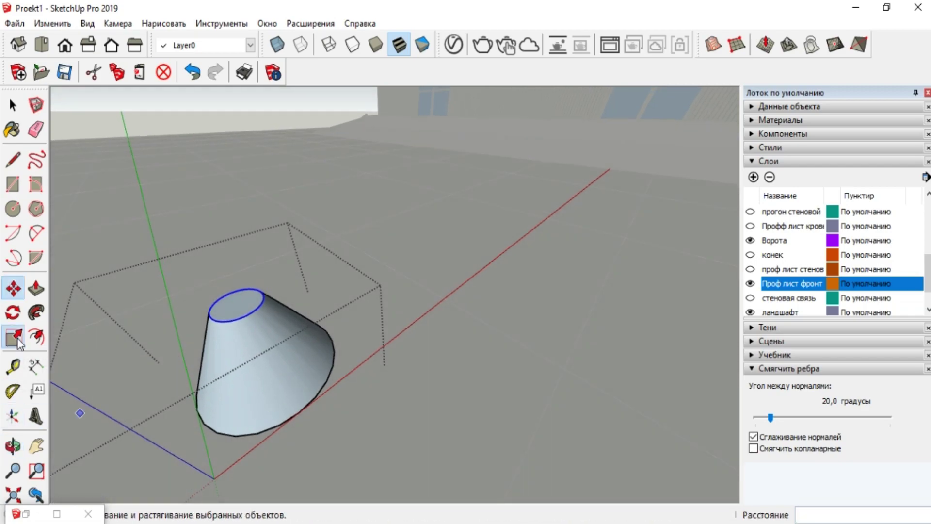
Scale the cone's top circle to about 0.62 and close the group.
{"action": "left_click", "coordinate": [13, 337]}
{"action": "left_click", "coordinate": [272, 304]}
{"action": "left_click", "coordinate": [259, 304]}
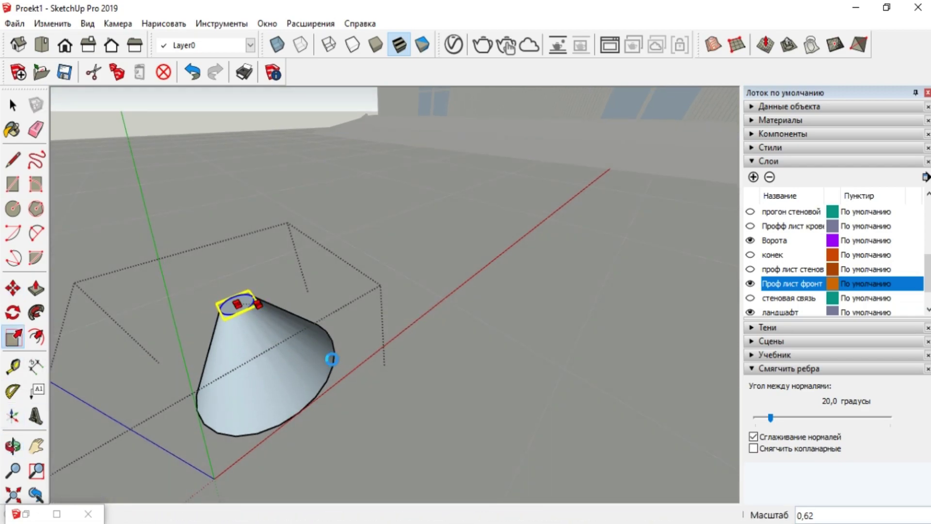
{"action": "left_click", "coordinate": [15, 109]}
{"action": "scroll", "coordinate": [364, 257], "scroll_direction": "down", "scroll_amount": 5}
{"action": "left_click", "coordinate": [175, 229]}
Add a new layer named свет and assign the cone group to it.
{"action": "scroll", "coordinate": [407, 242], "scroll_direction": "up", "scroll_amount": 3}
{"action": "left_click", "coordinate": [753, 177]}
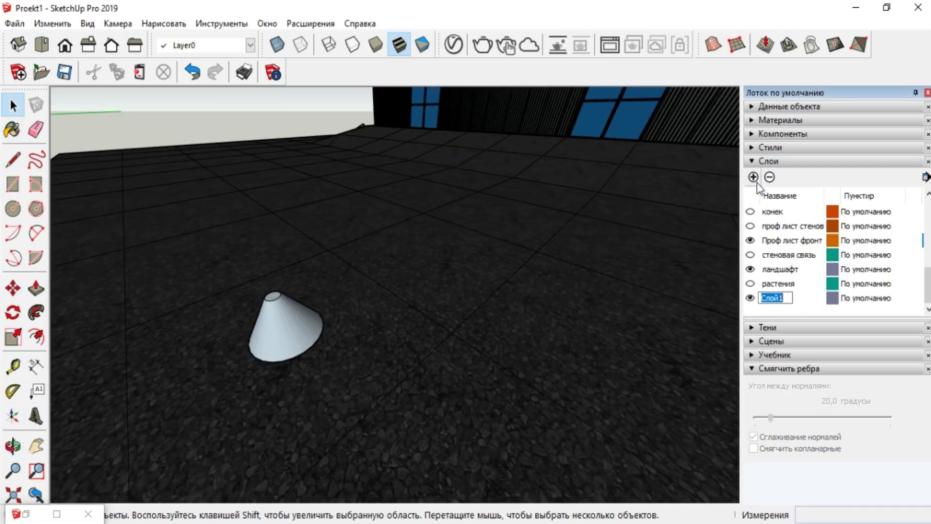
{"action": "left_click", "coordinate": [287, 310]}
{"action": "left_click", "coordinate": [250, 46]}
{"action": "left_click", "coordinate": [209, 268]}
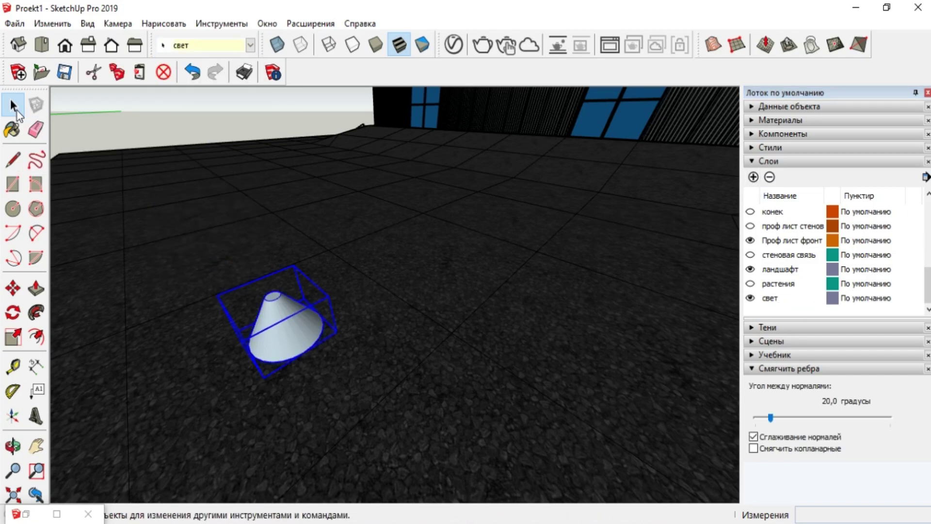
Move the cone group up to the nearer front gate, using the gate as the alignment reference.
{"action": "left_click", "coordinate": [13, 288]}
{"action": "scroll", "coordinate": [245, 305], "scroll_direction": "up", "scroll_amount": 3}
{"action": "left_click", "coordinate": [296, 289]}
{"action": "scroll", "coordinate": [416, 243], "scroll_direction": "down", "scroll_amount": 5}
{"action": "scroll", "coordinate": [357, 339], "scroll_direction": "up", "scroll_amount": 6}
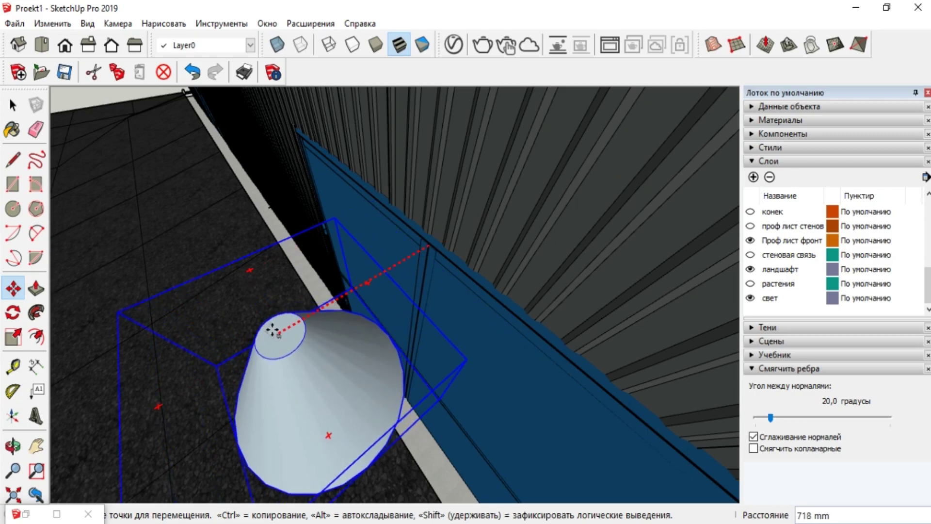
{"action": "type", "text": "9"}
{"action": "key", "text": "Return"}
Raise the cone group along the blue axis until it sits above the front gate.
{"action": "left_click", "coordinate": [220, 368]}
{"action": "scroll", "coordinate": [225, 349], "scroll_direction": "down", "scroll_amount": 5}
{"action": "middle_click_drag", "start_coordinate": [224, 349], "coordinate": [427, 213]}
{"action": "middle_click_drag", "start_coordinate": [221, 280], "coordinate": [141, 291]}
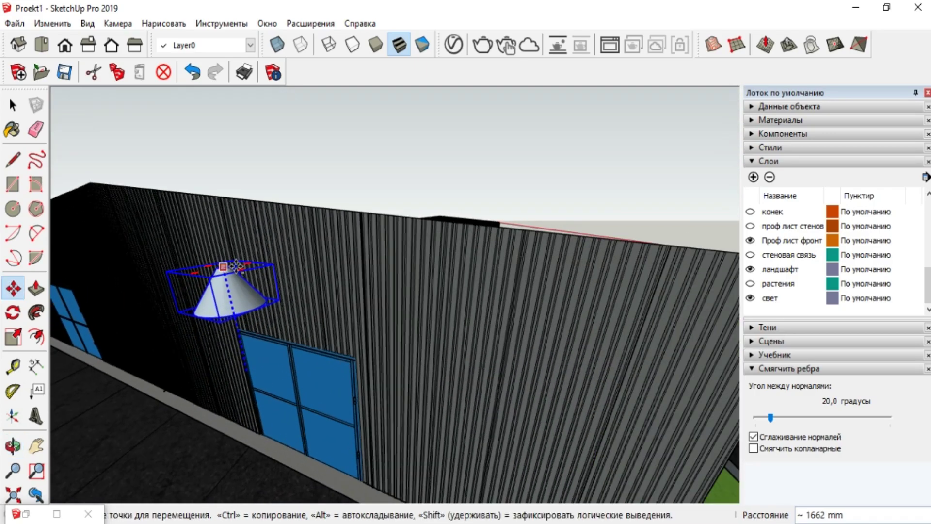
{"action": "scroll", "coordinate": [220, 265], "scroll_direction": "up", "scroll_amount": 2}
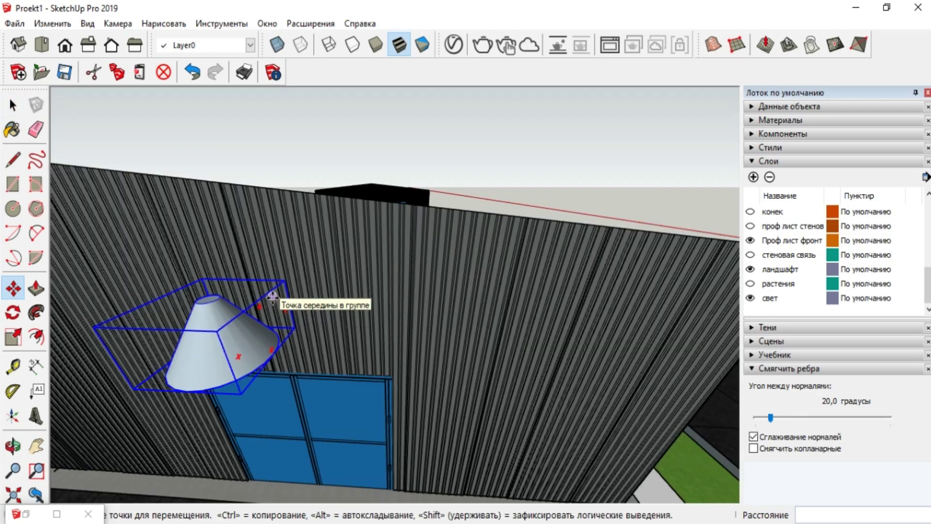
Show the V-Ray Lights tools and place a Spot Light at the cone above the gate, shining downwards.
{"action": "scroll", "coordinate": [277, 299], "scroll_direction": "down", "scroll_amount": 3}
{"action": "middle_click_drag", "start_coordinate": [287, 389], "coordinate": [291, 358]}
{"action": "right_click", "coordinate": [395, 77]}
{"action": "left_click", "coordinate": [439, 66]}
{"action": "left_click", "coordinate": [441, 100]}
{"action": "middle_click_drag", "start_coordinate": [242, 311], "coordinate": [225, 383]}
{"action": "scroll", "coordinate": [236, 281], "scroll_direction": "up", "scroll_amount": 4}
{"action": "middle_click_drag", "start_coordinate": [293, 331], "coordinate": [322, 370]}
{"action": "scroll", "coordinate": [457, 223], "scroll_direction": "down", "scroll_amount": 3}
{"action": "key", "text": "space"}
{"action": "scroll", "coordinate": [320, 291], "scroll_direction": "down", "scroll_amount": 3}
{"action": "middle_click_drag", "start_coordinate": [320, 228], "coordinate": [381, 294]}
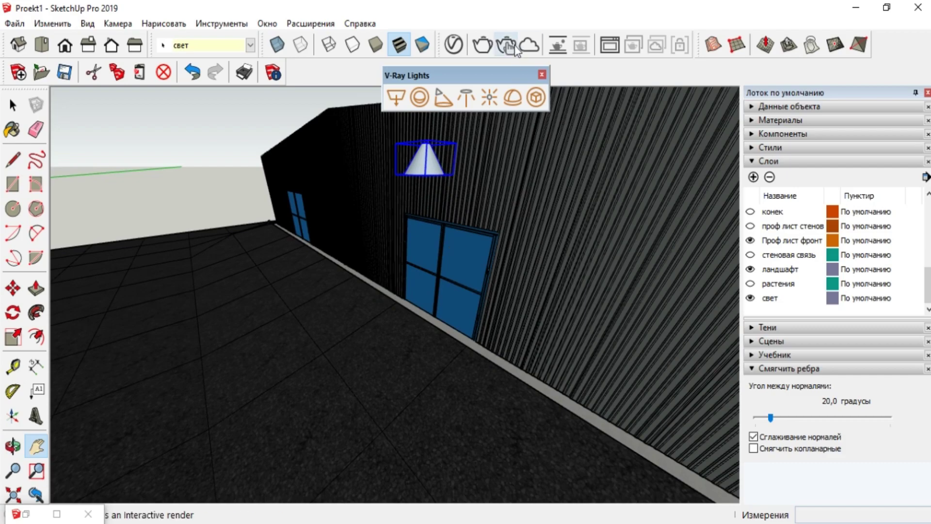
Start an interactive V-Ray render of the gate lamp and arrange the frame buffer beside the Asset Editor.
{"action": "left_click", "coordinate": [507, 45]}
{"action": "left_click_drag", "start_coordinate": [371, 80], "coordinate": [272, 56]}
{"action": "left_click", "coordinate": [599, 477]}
{"action": "left_click", "coordinate": [551, 49]}
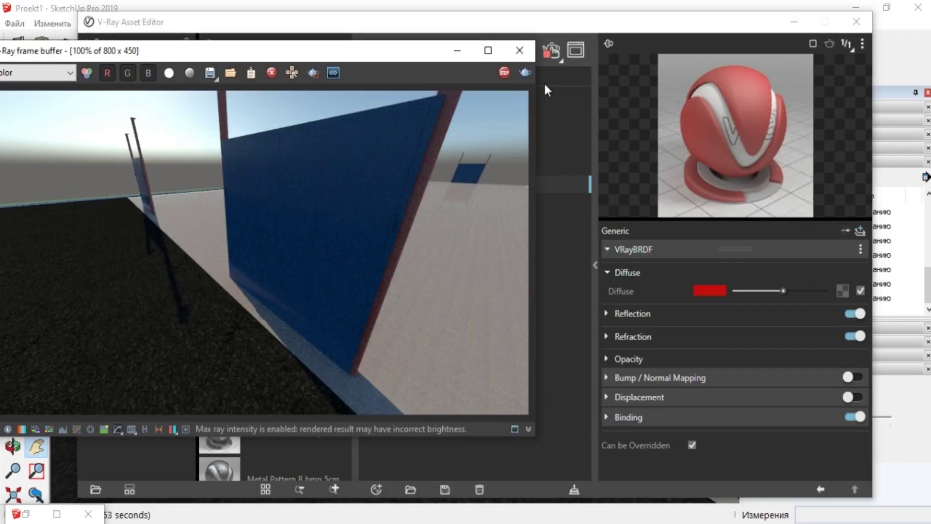
{"action": "left_click", "coordinate": [543, 81]}
Select the Spot Light in the Asset Editor, set its decay to No Decay and its intensity to 30.
{"action": "left_click", "coordinate": [355, 262]}
{"action": "left_click", "coordinate": [414, 48]}
{"action": "left_click_drag", "start_coordinate": [485, 22], "coordinate": [556, 27]}
{"action": "left_click", "coordinate": [442, 132]}
{"action": "left_click", "coordinate": [437, 118]}
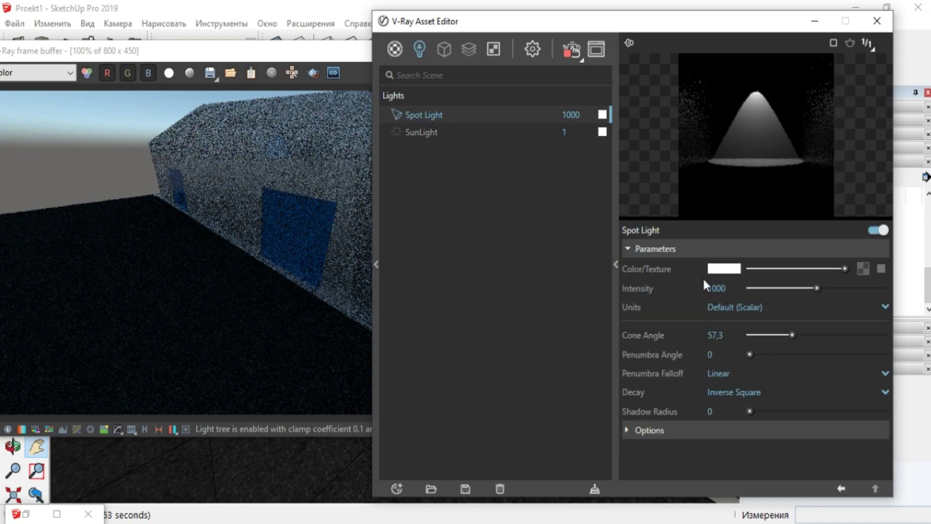
{"action": "left_click", "coordinate": [755, 393]}
{"action": "left_click", "coordinate": [779, 410]}
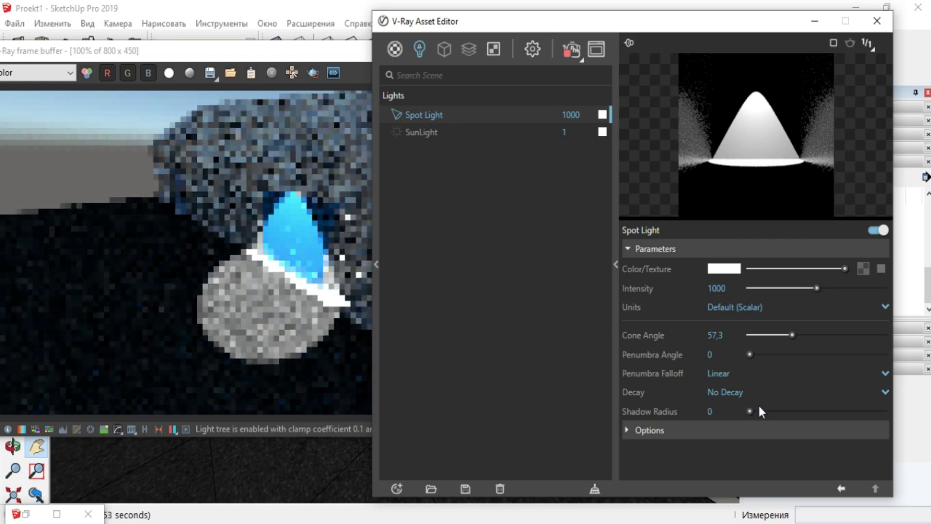
{"action": "double_click", "coordinate": [706, 288]}
{"action": "type", "text": "30"}
{"action": "key", "text": "Return"}
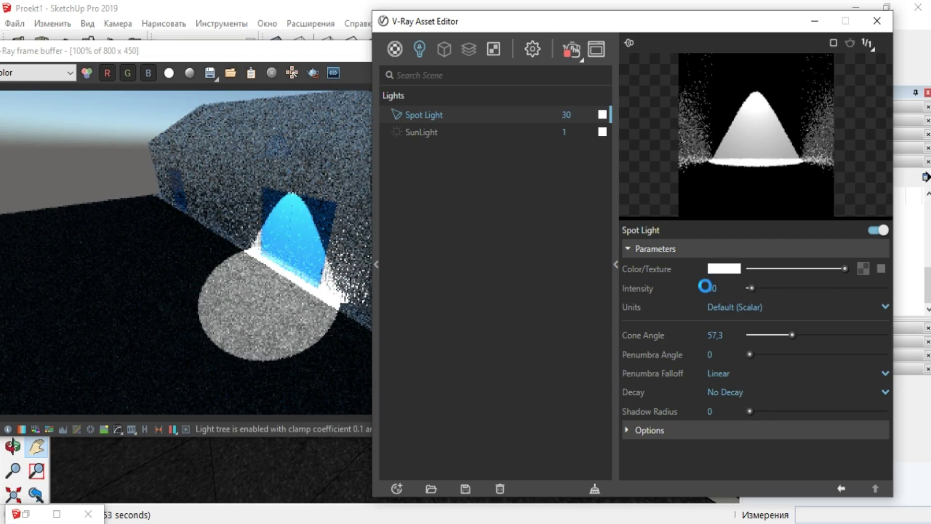
Set the Spot Light's colour to pale yellow and its intensity to 150.
{"action": "left_click", "coordinate": [533, 48]}
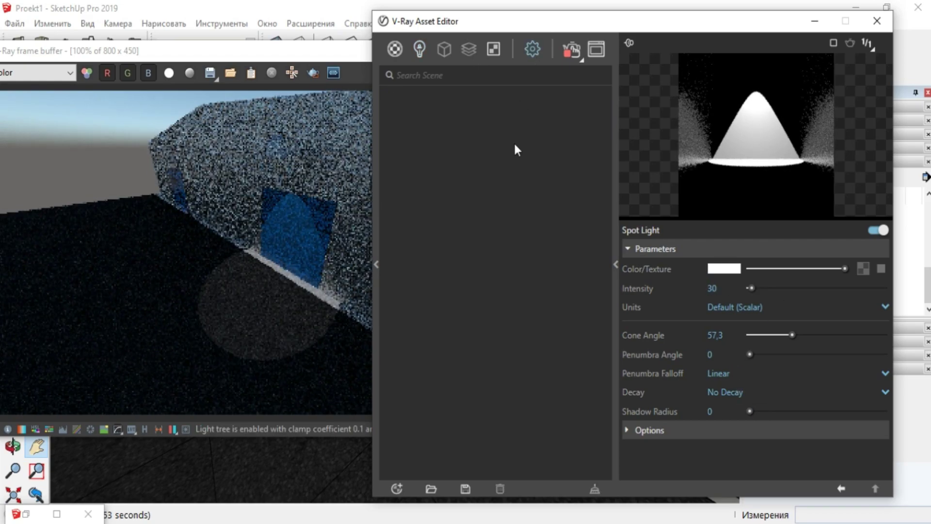
{"action": "left_click", "coordinate": [419, 49]}
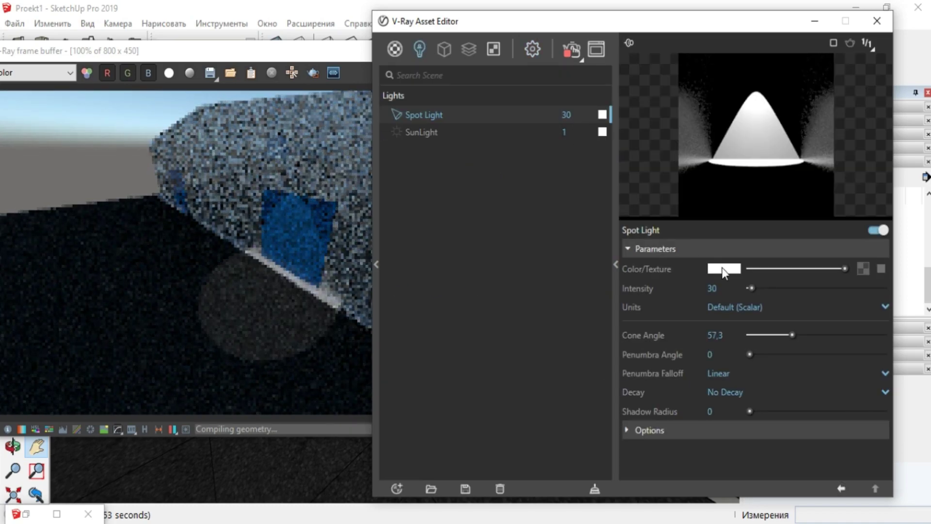
{"action": "left_click", "coordinate": [724, 269]}
{"action": "left_click_drag", "start_coordinate": [407, 182], "coordinate": [326, 160]}
{"action": "left_click", "coordinate": [673, 144]}
{"action": "left_click_drag", "start_coordinate": [736, 289], "coordinate": [703, 282]}
{"action": "type", "text": "150"}
{"action": "key", "text": "Return"}
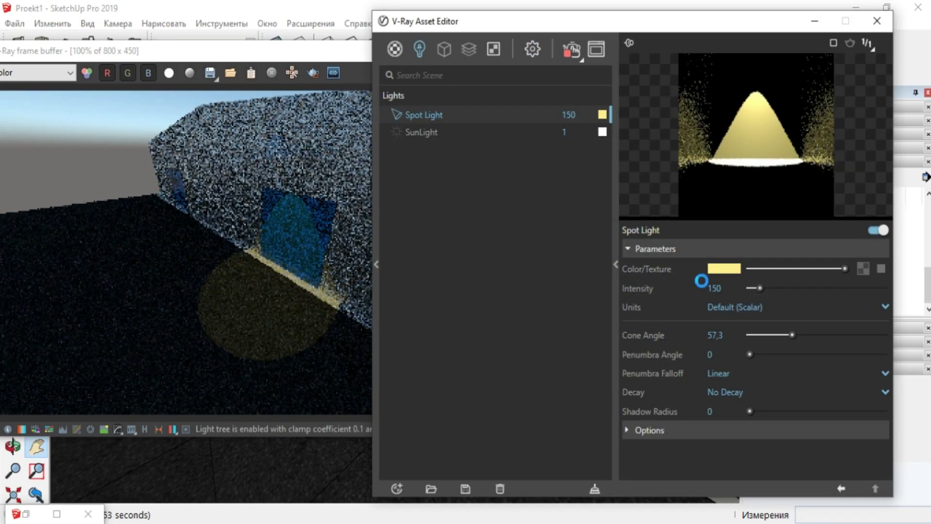
Set the Spot Light's cone angle to 91,11 and penumbra angle to 13,45, and minimise the Asset Editor.
{"action": "left_click_drag", "start_coordinate": [791, 335], "coordinate": [817, 334]}
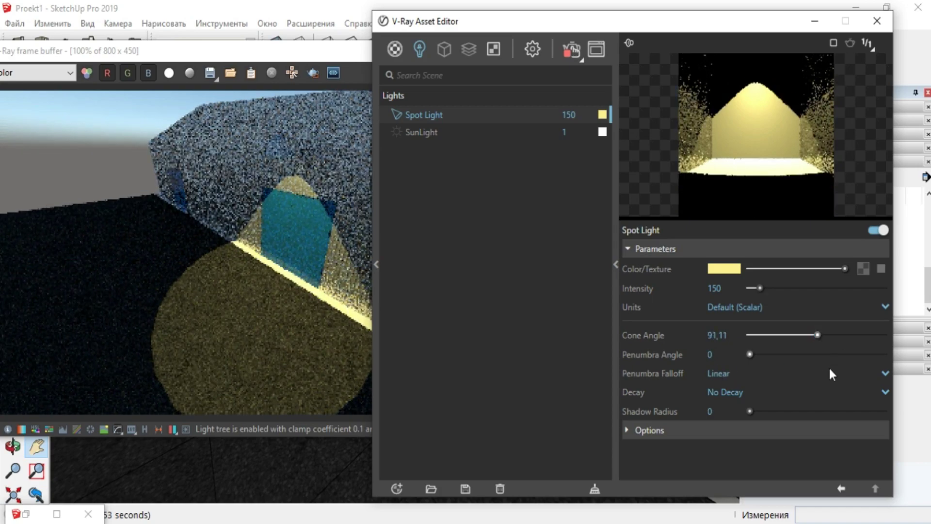
{"action": "left_click", "coordinate": [630, 249]}
{"action": "left_click", "coordinate": [631, 248]}
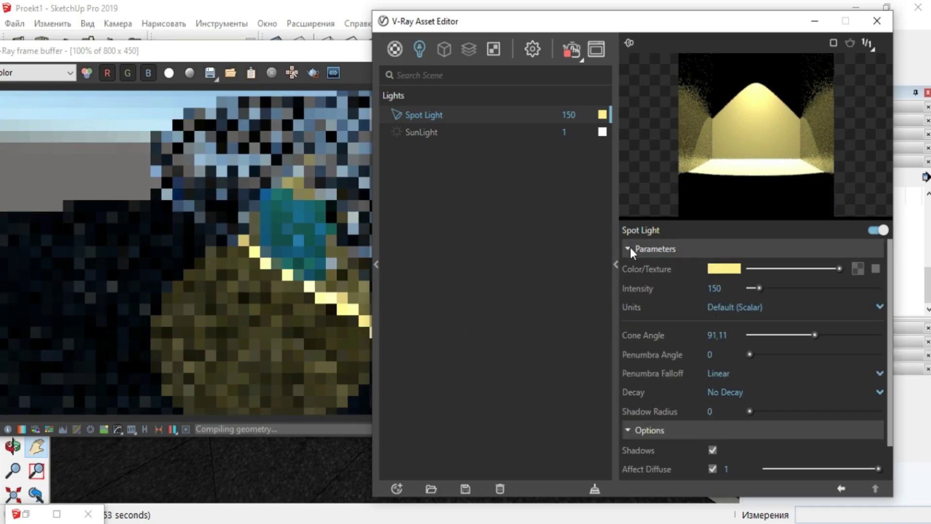
{"action": "left_click", "coordinate": [636, 249]}
{"action": "left_click", "coordinate": [635, 349]}
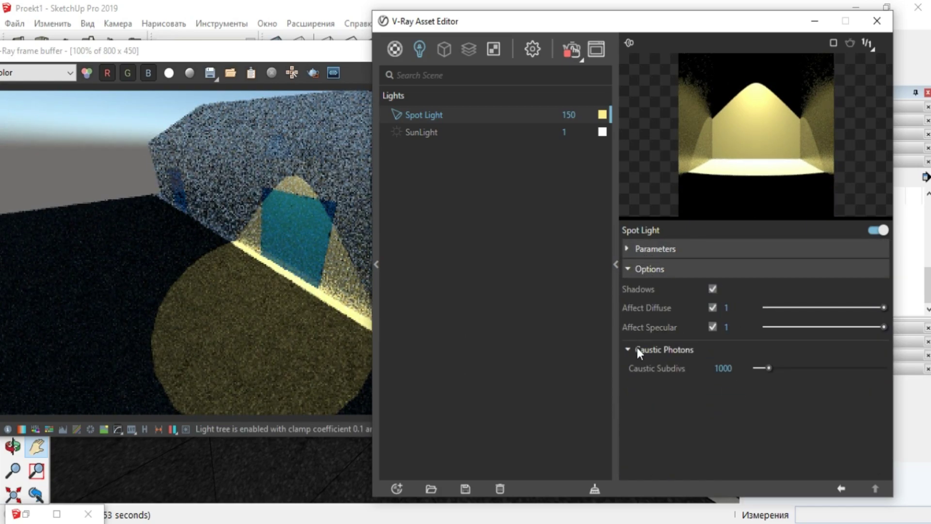
{"action": "left_click_drag", "start_coordinate": [750, 355], "coordinate": [760, 355]}
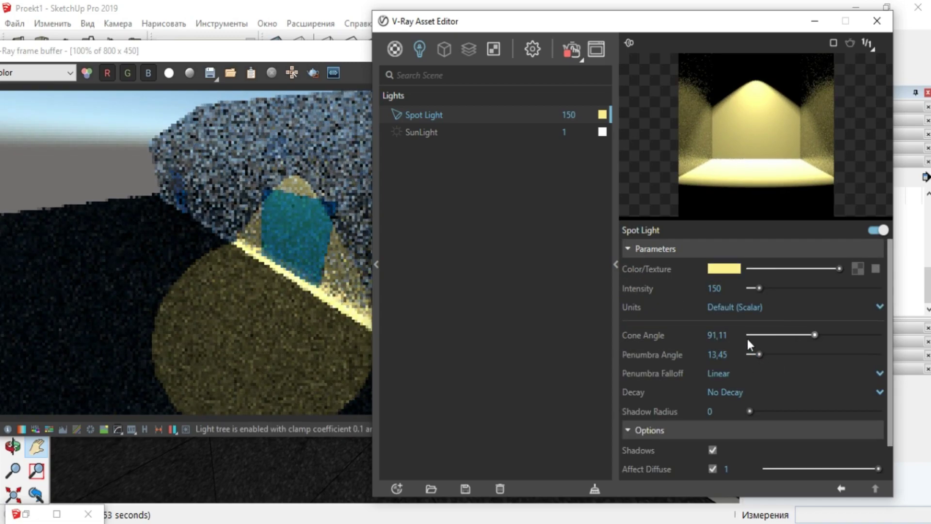
{"action": "left_click", "coordinate": [815, 20]}
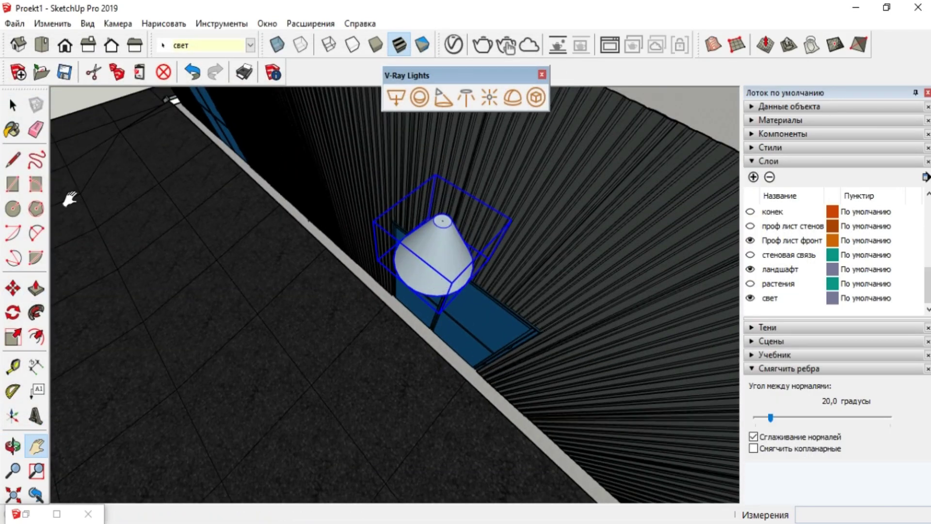
Select the lamp cone together with its Spot Light and combine them into one group.
{"action": "middle_click_drag", "start_coordinate": [339, 310], "coordinate": [499, 97]}
{"action": "scroll", "coordinate": [452, 205], "scroll_direction": "down", "scroll_amount": 5}
{"action": "middle_click_drag", "start_coordinate": [451, 205], "coordinate": [375, 322]}
{"action": "scroll", "coordinate": [453, 188], "scroll_direction": "up", "scroll_amount": 5}
{"action": "middle_click_drag", "start_coordinate": [453, 188], "coordinate": [499, 233]}
{"action": "left_click", "coordinate": [491, 253], "text": "shift"}
{"action": "right_click", "coordinate": [493, 249]}
{"action": "left_click", "coordinate": [581, 365]}
Move the lamp group along the wall to line up with the middle of the gate below it.
{"action": "middle_click_drag", "start_coordinate": [521, 281], "coordinate": [500, 393]}
{"action": "middle_click_drag", "start_coordinate": [480, 252], "coordinate": [423, 281]}
{"action": "key", "text": "m"}
{"action": "scroll", "coordinate": [485, 314], "scroll_direction": "up", "scroll_amount": 3}
{"action": "left_click", "coordinate": [471, 304]}
{"action": "scroll", "coordinate": [414, 429], "scroll_direction": "up", "scroll_amount": 4}
{"action": "scroll", "coordinate": [446, 311], "scroll_direction": "up", "scroll_amount": 5}
{"action": "scroll", "coordinate": [447, 271], "scroll_direction": "up", "scroll_amount": 2}
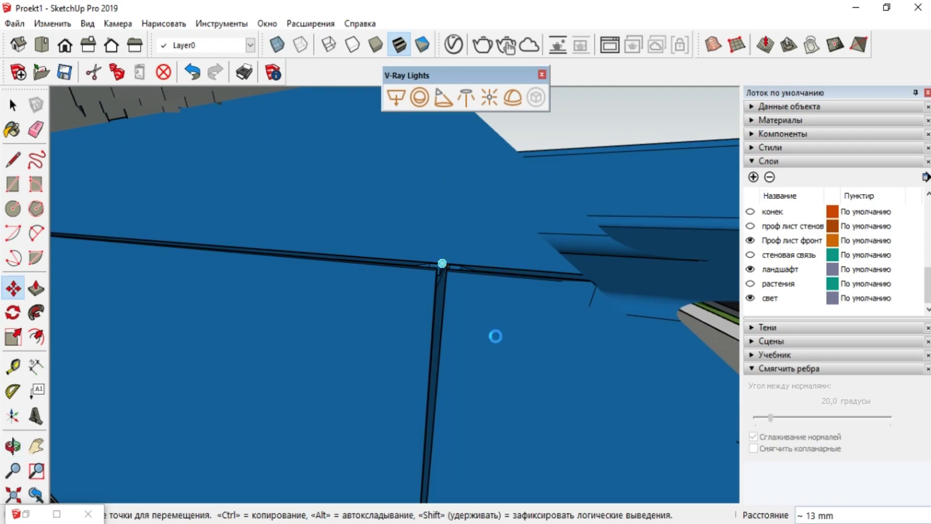
{"action": "scroll", "coordinate": [491, 333], "scroll_direction": "down", "scroll_amount": 10}
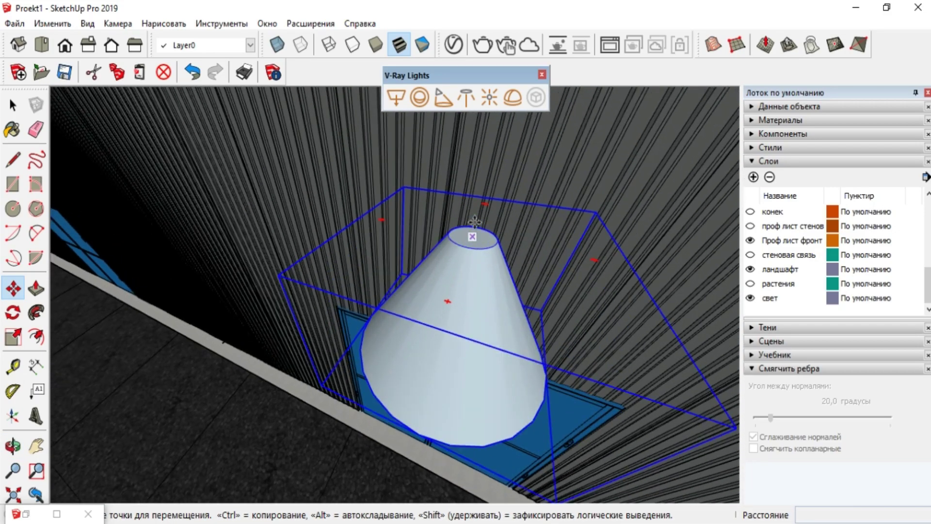
{"action": "scroll", "coordinate": [473, 223], "scroll_direction": "down", "scroll_amount": 8}
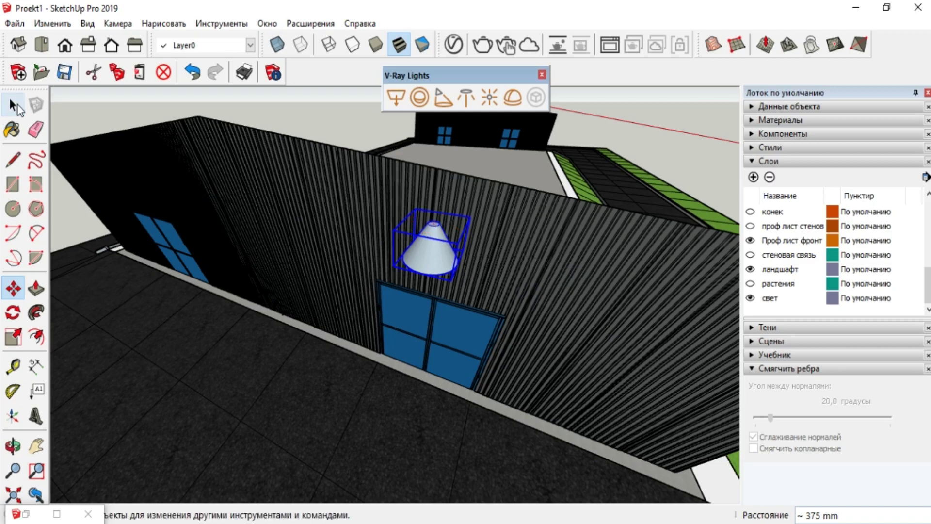
Copy the lamp group 12000 mm along the wall, aligning it with the middle of the second front gate.
{"action": "scroll", "coordinate": [415, 287], "scroll_direction": "up", "scroll_amount": 5}
{"action": "key", "text": "ctrl"}
{"action": "left_click", "coordinate": [421, 233]}
{"action": "scroll", "coordinate": [427, 254], "scroll_direction": "down", "scroll_amount": 8}
{"action": "middle_click_drag", "start_coordinate": [426, 253], "coordinate": [257, 224]}
{"action": "scroll", "coordinate": [257, 224], "scroll_direction": "up", "scroll_amount": 10}
{"action": "scroll", "coordinate": [228, 233], "scroll_direction": "up", "scroll_amount": 3}
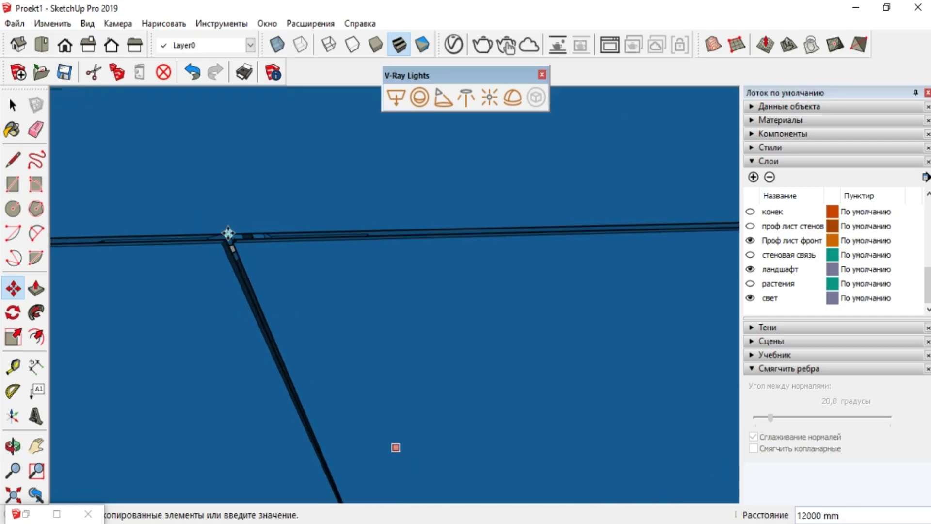
{"action": "scroll", "coordinate": [306, 252], "scroll_direction": "down", "scroll_amount": 10}
{"action": "middle_click_drag", "start_coordinate": [301, 241], "coordinate": [180, 234]}
{"action": "scroll", "coordinate": [180, 234], "scroll_direction": "up", "scroll_amount": 2}
{"action": "scroll", "coordinate": [180, 233], "scroll_direction": "down", "scroll_amount": 6}
{"action": "key", "text": "space"}
Hide the Проф лист фронт and ландшафт layers, and show the Колонна and Балка layers.
{"action": "middle_click_drag", "start_coordinate": [388, 233], "coordinate": [393, 288]}
{"action": "left_click", "coordinate": [406, 229]}
{"action": "scroll", "coordinate": [394, 289], "scroll_direction": "down", "scroll_amount": 1}
{"action": "left_click", "coordinate": [763, 271]}
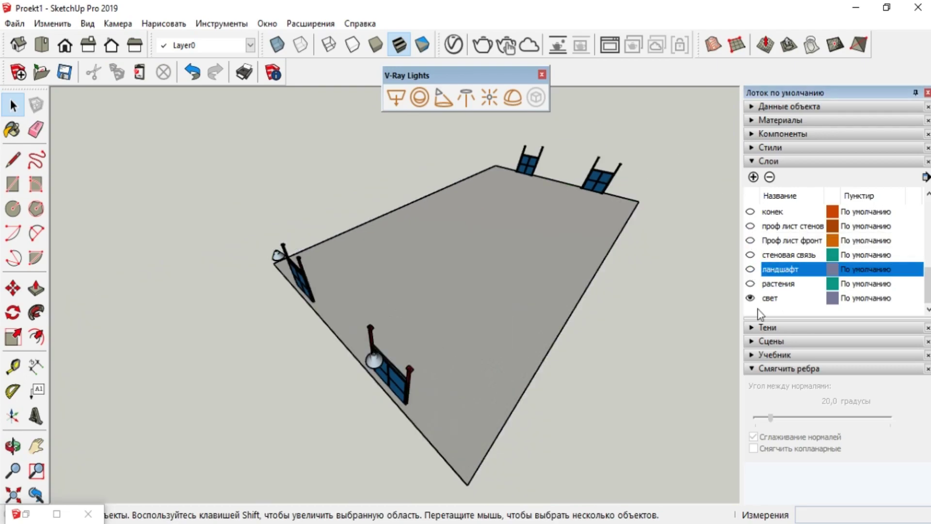
{"action": "scroll", "coordinate": [799, 264], "scroll_direction": "up", "scroll_amount": 3}
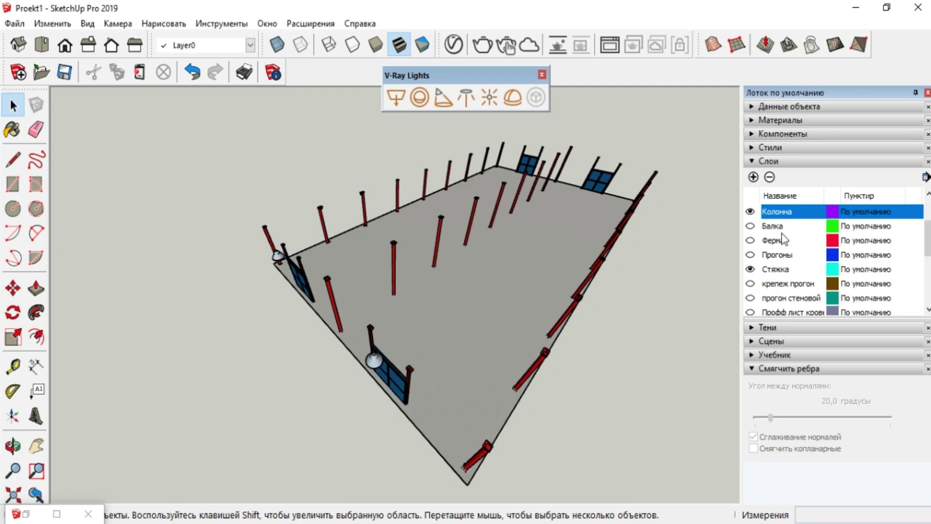
{"action": "left_click", "coordinate": [750, 226]}
Switch to the top view in parallel projection, framing the front gates and their lamps.
{"action": "middle_click_drag", "start_coordinate": [485, 291], "coordinate": [451, 303]}
{"action": "left_click", "coordinate": [42, 45]}
{"action": "left_click", "coordinate": [88, 24]}
{"action": "mouse_move", "coordinate": [118, 24]}
{"action": "left_click", "coordinate": [143, 94]}
{"action": "scroll", "coordinate": [184, 247], "scroll_direction": "up", "scroll_amount": 5}
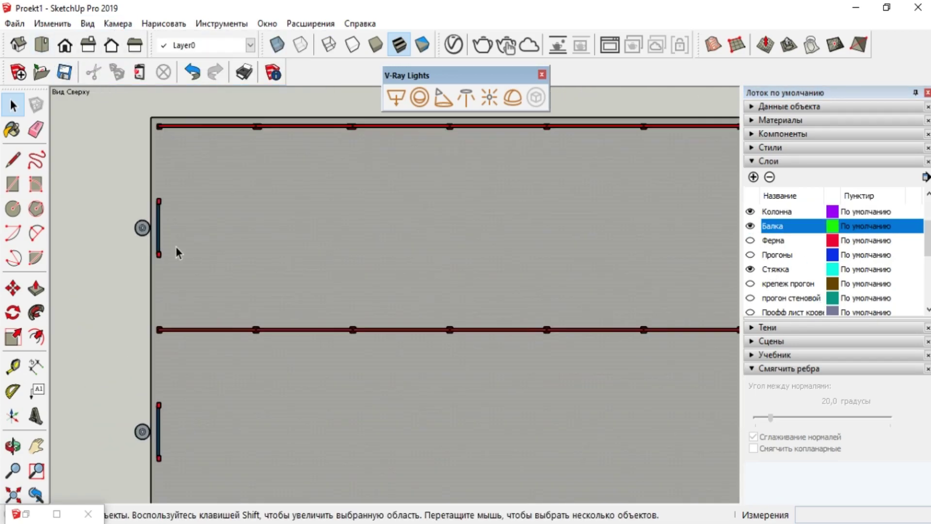
Place a V-Ray rectangle light inside the building behind the first gate and move it along the green axis to the gate's middle.
{"action": "left_click", "coordinate": [396, 98]}
{"action": "scroll", "coordinate": [184, 206], "scroll_direction": "up", "scroll_amount": 3}
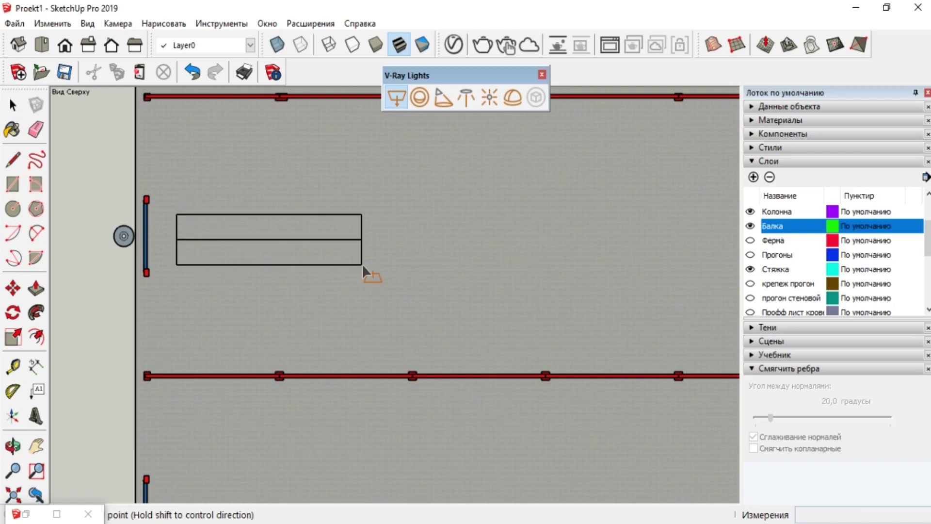
{"action": "left_click", "coordinate": [18, 108]}
{"action": "left_click", "coordinate": [206, 233]}
{"action": "left_click", "coordinate": [13, 288]}
{"action": "left_click", "coordinate": [213, 232]}
{"action": "scroll", "coordinate": [216, 388], "scroll_direction": "up", "scroll_amount": 4}
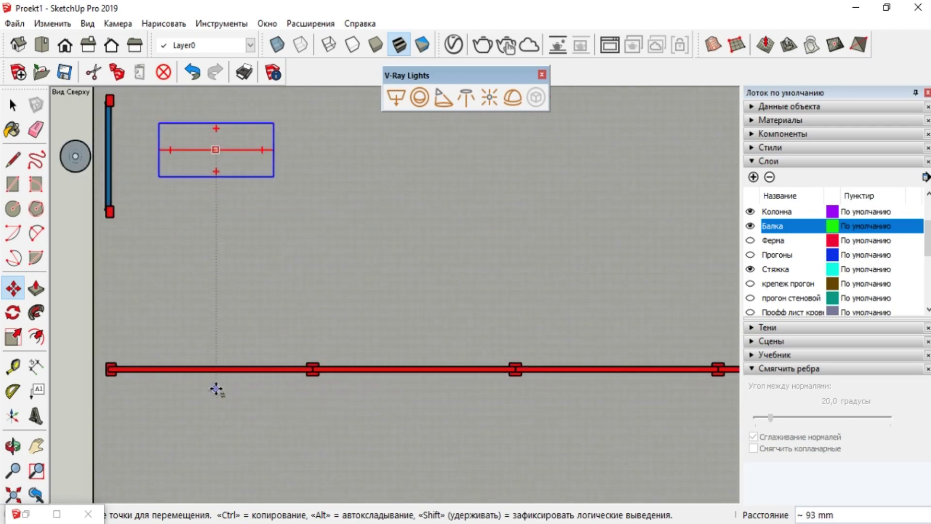
{"action": "scroll", "coordinate": [215, 388], "scroll_direction": "up", "scroll_amount": 2}
{"action": "scroll", "coordinate": [315, 459], "scroll_direction": "down", "scroll_amount": 2}
{"action": "key", "text": "Left"}
{"action": "scroll", "coordinate": [125, 224], "scroll_direction": "up", "scroll_amount": 6}
{"action": "left_click", "coordinate": [133, 171]}
Flip the rectangle light along its component's blue axis.
{"action": "scroll", "coordinate": [305, 231], "scroll_direction": "down", "scroll_amount": 4}
{"action": "middle_click_drag", "start_coordinate": [405, 243], "coordinate": [454, 177]}
{"action": "left_click", "coordinate": [13, 105]}
{"action": "right_click", "coordinate": [494, 283]}
{"action": "right_click", "coordinate": [467, 277]}
{"action": "mouse_move", "coordinate": [594, 429]}
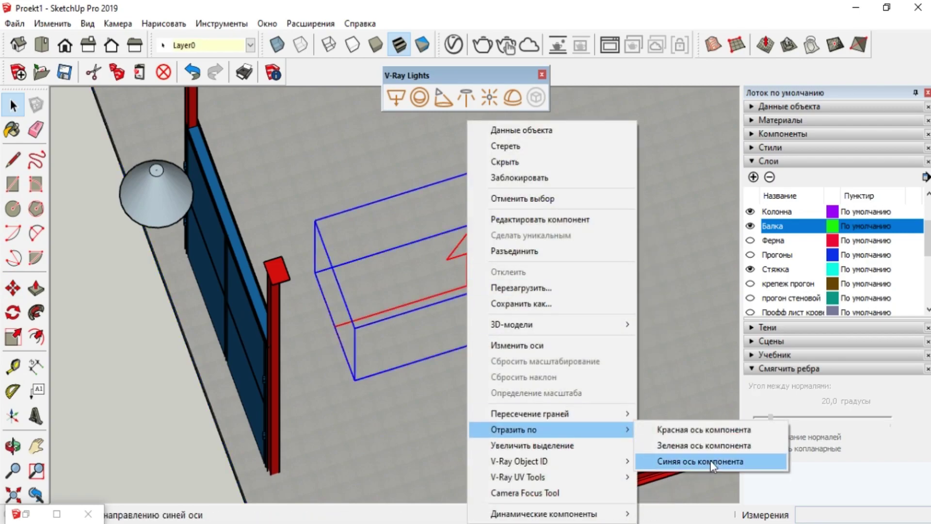
{"action": "left_click", "coordinate": [711, 460]}
Raise the rectangle light vertically along the blue axis to the height of the roof beams.
{"action": "key", "text": "m"}
{"action": "left_click", "coordinate": [467, 281]}
{"action": "scroll", "coordinate": [557, 311], "scroll_direction": "down", "scroll_amount": 3}
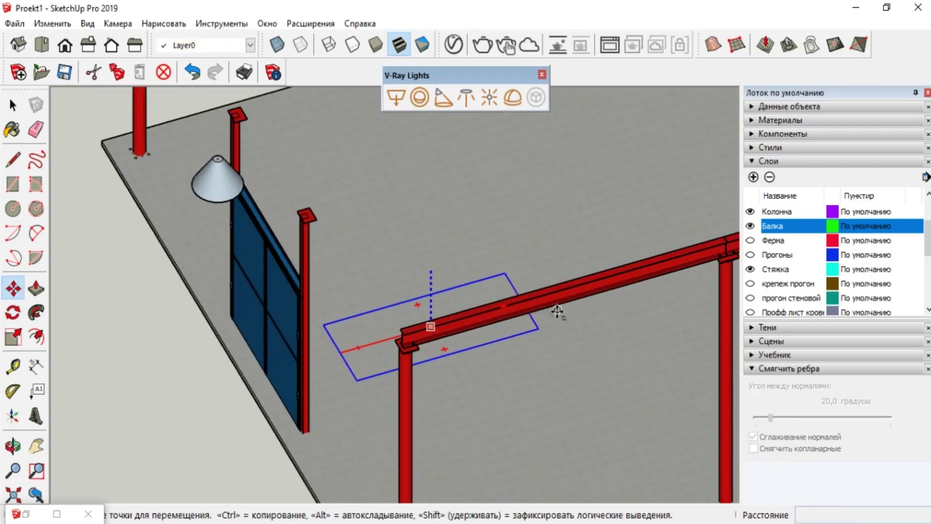
{"action": "scroll", "coordinate": [557, 312], "scroll_direction": "up", "scroll_amount": 6}
{"action": "scroll", "coordinate": [592, 372], "scroll_direction": "down", "scroll_amount": 5}
{"action": "middle_click_drag", "start_coordinate": [592, 372], "coordinate": [333, 139]}
{"action": "scroll", "coordinate": [333, 139], "scroll_direction": "up", "scroll_amount": 1}
{"action": "left_click", "coordinate": [433, 334]}
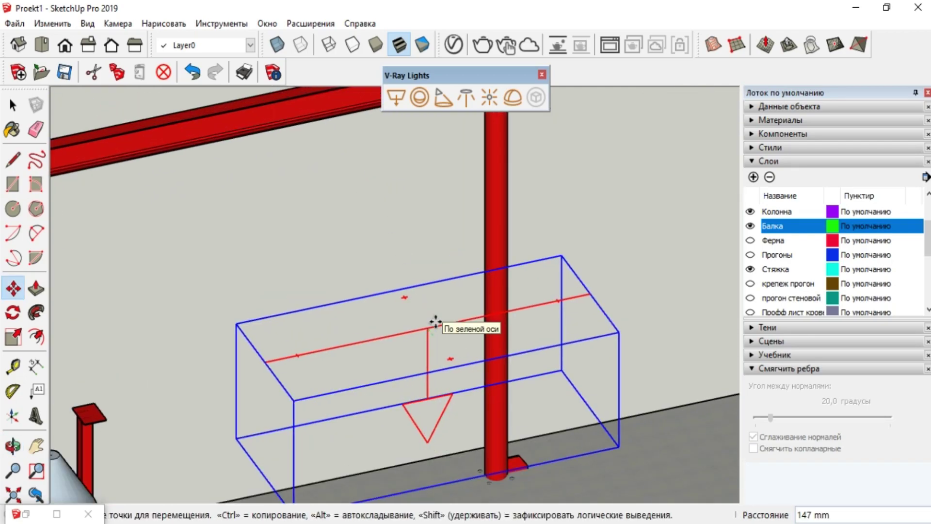
Show the Ферма layer and adjust the rectangle light's height against the roof trusses.
{"action": "left_click", "coordinate": [12, 106]}
{"action": "left_click", "coordinate": [750, 240]}
{"action": "scroll", "coordinate": [577, 272], "scroll_direction": "down", "scroll_amount": 3}
{"action": "mouse_move", "coordinate": [511, 315]}
{"action": "middle_mouse_down"}
{"action": "mouse_move", "coordinate": [518, 290]}
{"action": "mouse_move", "coordinate": [557, 270]}
{"action": "mouse_move", "coordinate": [528, 310]}
{"action": "middle_mouse_up"}
{"action": "key", "text": "m"}
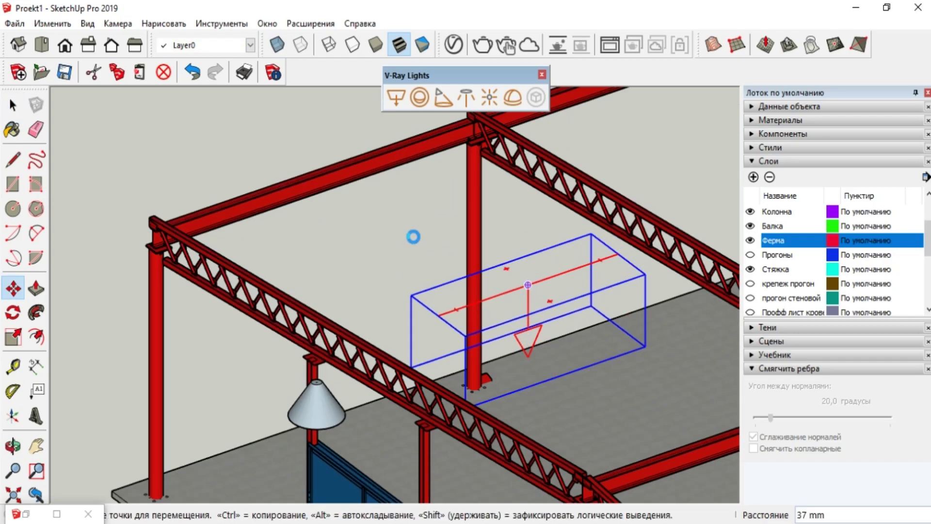
{"action": "scroll", "coordinate": [458, 245], "scroll_direction": "up", "scroll_amount": 8}
{"action": "scroll", "coordinate": [251, 275], "scroll_direction": "down", "scroll_amount": 9}
{"action": "key", "text": "space"}
Hide the V-Ray Lights tools and return to the top view of the building.
{"action": "left_click_drag", "start_coordinate": [287, 164], "coordinate": [223, 130]}
{"action": "scroll", "coordinate": [388, 301], "scroll_direction": "down", "scroll_amount": 2}
{"action": "middle_click_drag", "start_coordinate": [425, 344], "coordinate": [398, 399]}
{"action": "left_click", "coordinate": [542, 75]}
{"action": "left_click", "coordinate": [42, 45]}
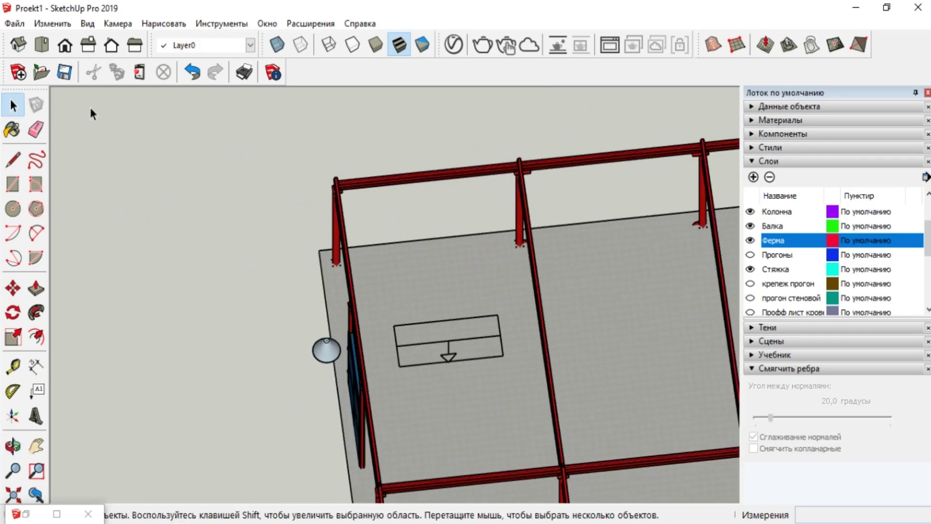
Copy the rectangle light two bays along the building's length.
{"action": "key", "text": "m"}
{"action": "left_click", "coordinate": [267, 278]}
{"action": "key", "text": "ctrl"}
{"action": "key", "text": "Return"}
{"action": "scroll", "coordinate": [280, 327], "scroll_direction": "down", "scroll_amount": 7}
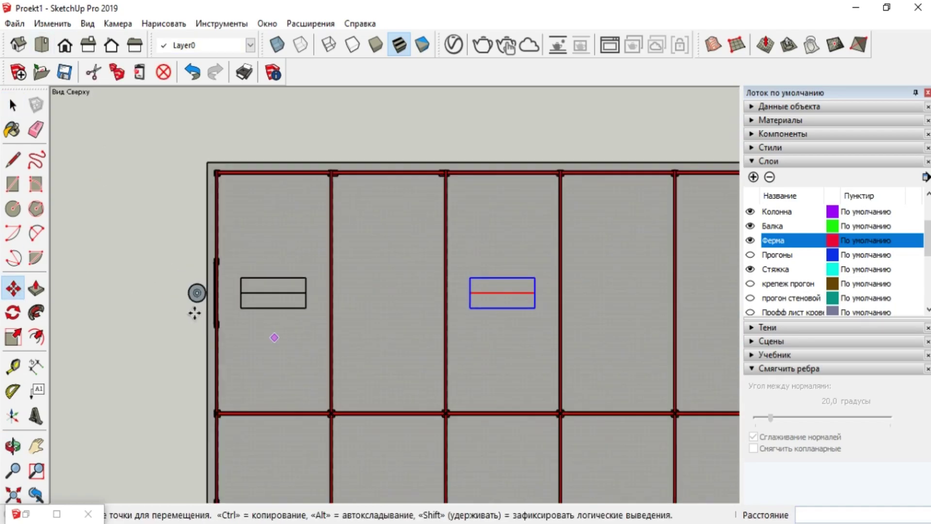
Copy the second rectangle light 30000 mm towards the far end and copy that one 12000 mm back along the red axis.
{"action": "scroll", "coordinate": [582, 317], "scroll_direction": "up", "scroll_amount": 2}
{"action": "type", "text": "30000"}
{"action": "key", "text": "Return"}
{"action": "left_click", "coordinate": [554, 289]}
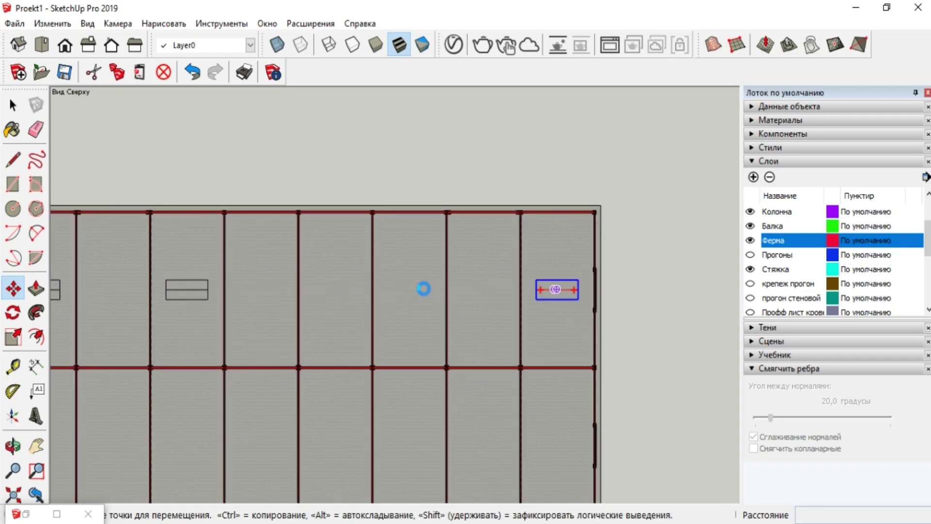
{"action": "key", "text": "ctrl"}
{"action": "key", "text": "Return"}
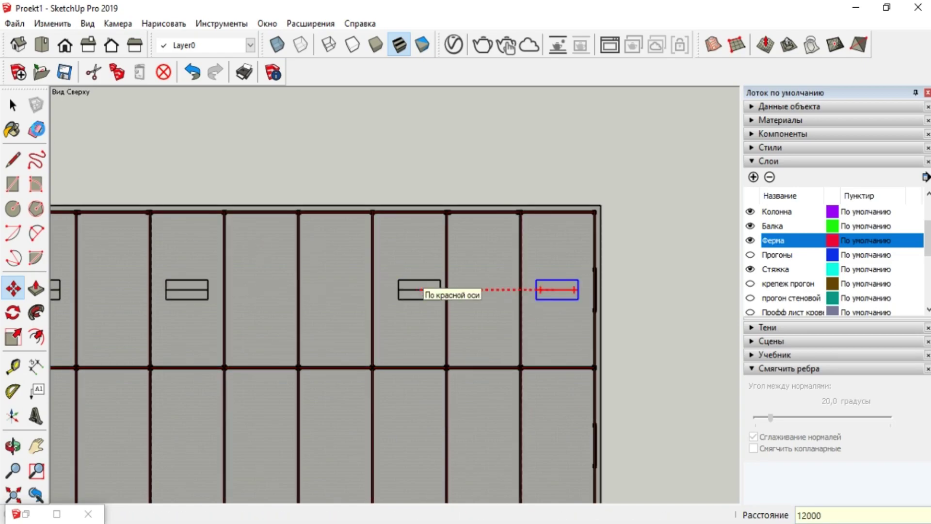
Select all four rectangle lights and copy them 12000 mm along the green axis into the other span.
{"action": "key", "text": "space"}
{"action": "scroll", "coordinate": [474, 198], "scroll_direction": "down", "scroll_amount": 3}
{"action": "left_click", "coordinate": [120, 272], "text": "shift"}
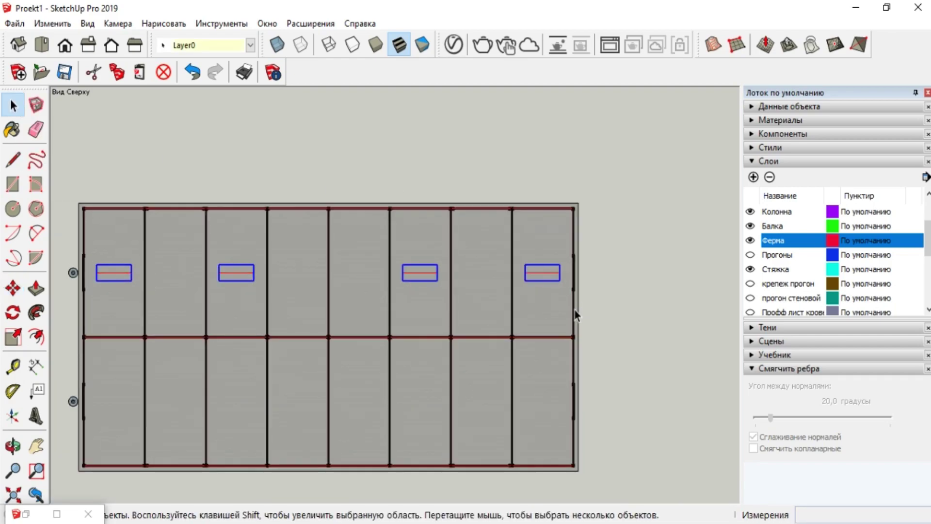
{"action": "key", "text": "m"}
{"action": "left_click", "coordinate": [116, 273]}
{"action": "key", "text": "ctrl"}
{"action": "type", "text": "12000"}
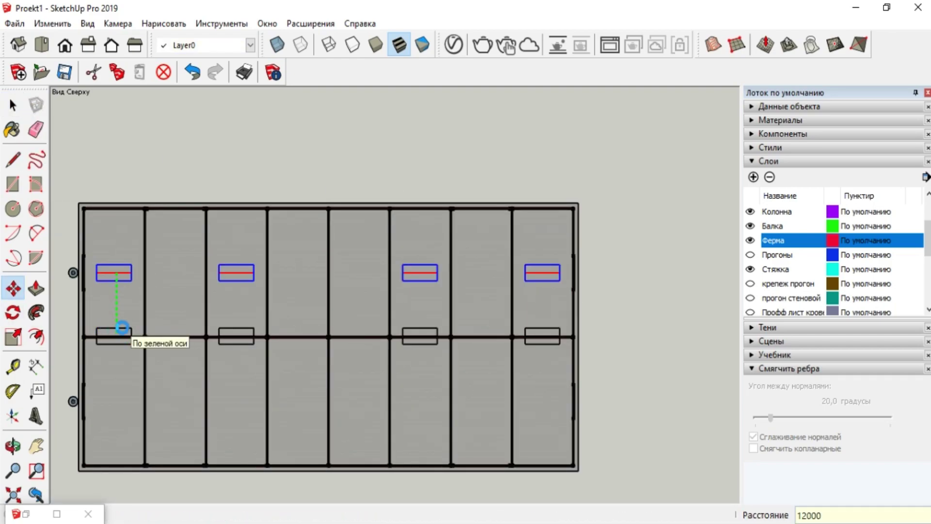
{"action": "key", "text": "Return"}
{"action": "key", "text": "space"}
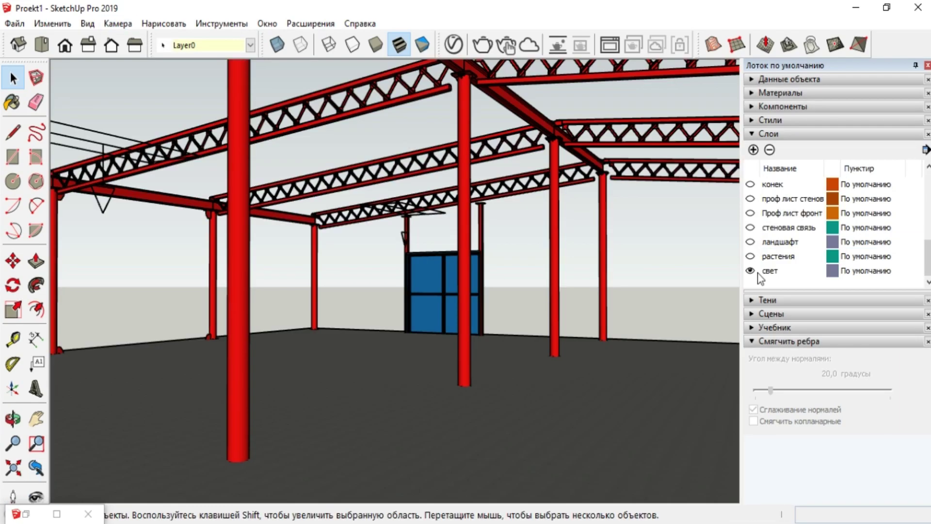
Show the стеновая связь, проф лист стенов, Проф лист фронт, roof sheet, прогон стеновой, крепеж прогон and Прогоны layers.
{"action": "left_click", "coordinate": [750, 226]}
{"action": "left_click", "coordinate": [750, 198]}
{"action": "left_click", "coordinate": [750, 213]}
{"action": "scroll", "coordinate": [759, 215], "scroll_direction": "up", "scroll_amount": 1}
{"action": "left_click", "coordinate": [750, 198]}
{"action": "left_click", "coordinate": [750, 183]}
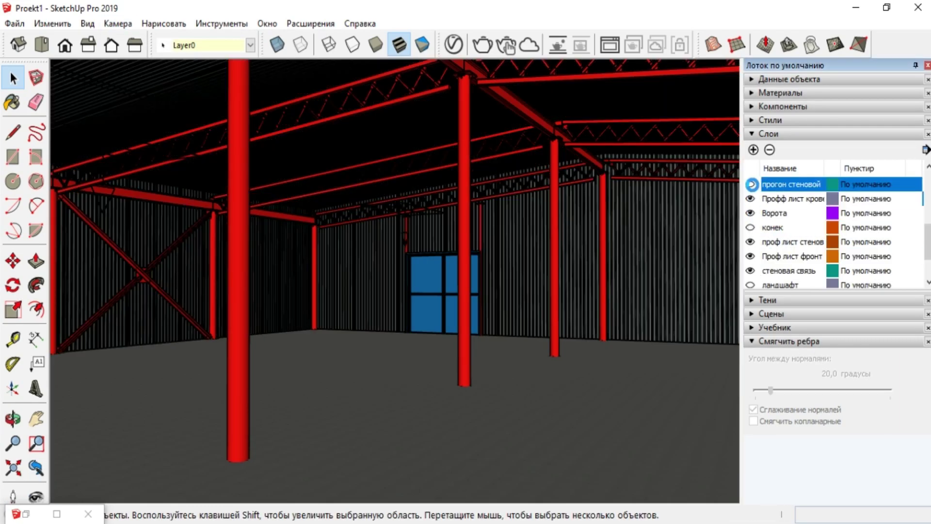
{"action": "scroll", "coordinate": [767, 254], "scroll_direction": "up", "scroll_amount": 2}
{"action": "left_click", "coordinate": [750, 256]}
{"action": "scroll", "coordinate": [768, 255], "scroll_direction": "up", "scroll_amount": 2}
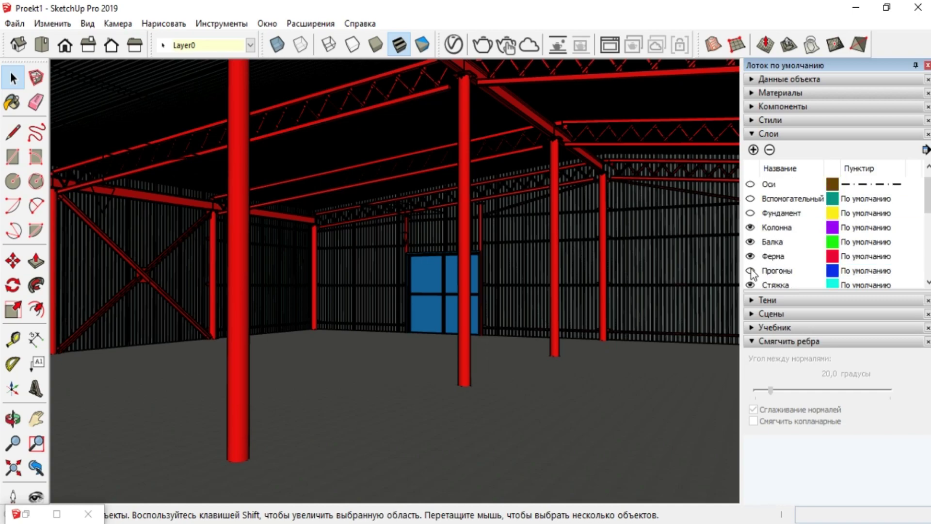
{"action": "left_click", "coordinate": [750, 271]}
{"action": "scroll", "coordinate": [767, 218], "scroll_direction": "down", "scroll_amount": 1}
{"action": "scroll", "coordinate": [773, 217], "scroll_direction": "down", "scroll_amount": 3}
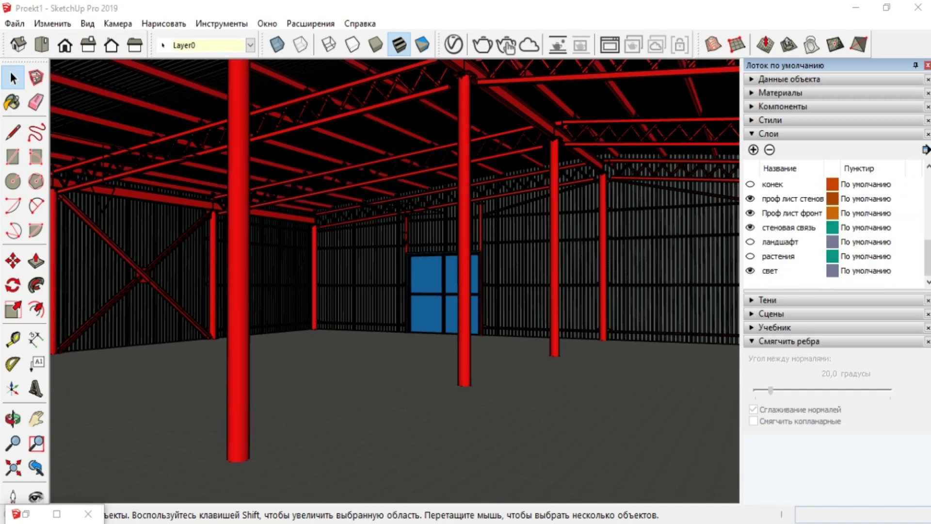
Open the V-Ray Asset Editor on the scene's lights and start an interactive render of the interior.
{"action": "left_click", "coordinate": [454, 45]}
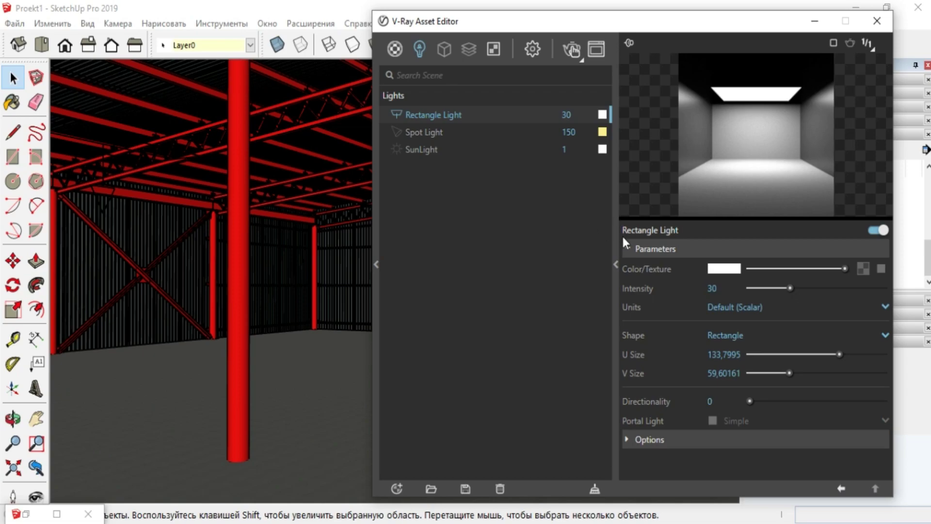
{"action": "left_click_drag", "start_coordinate": [748, 30], "coordinate": [807, 68]}
{"action": "left_click", "coordinate": [631, 86]}
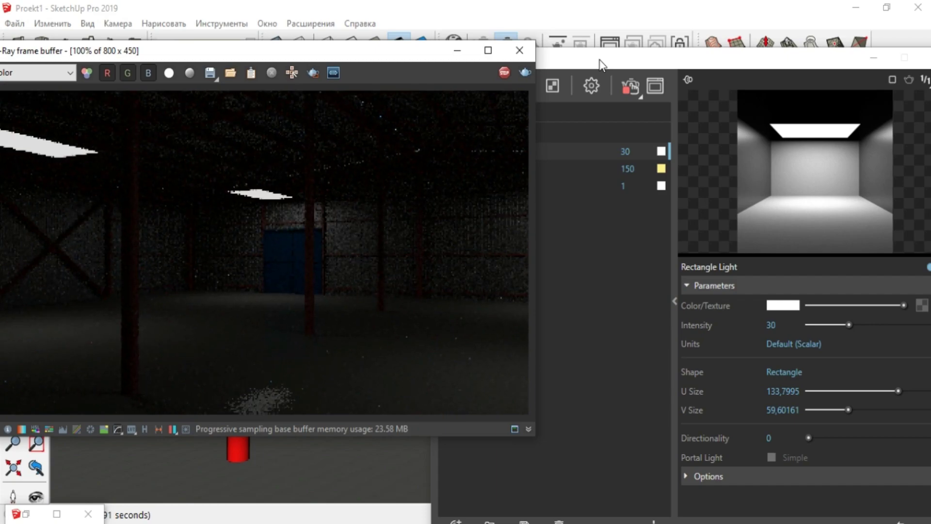
{"action": "left_click_drag", "start_coordinate": [350, 53], "coordinate": [372, 49]}
Set the Rectangle Light's intensity to 60, check the updated interior render and close the V-Ray windows.
{"action": "left_click", "coordinate": [770, 324]}
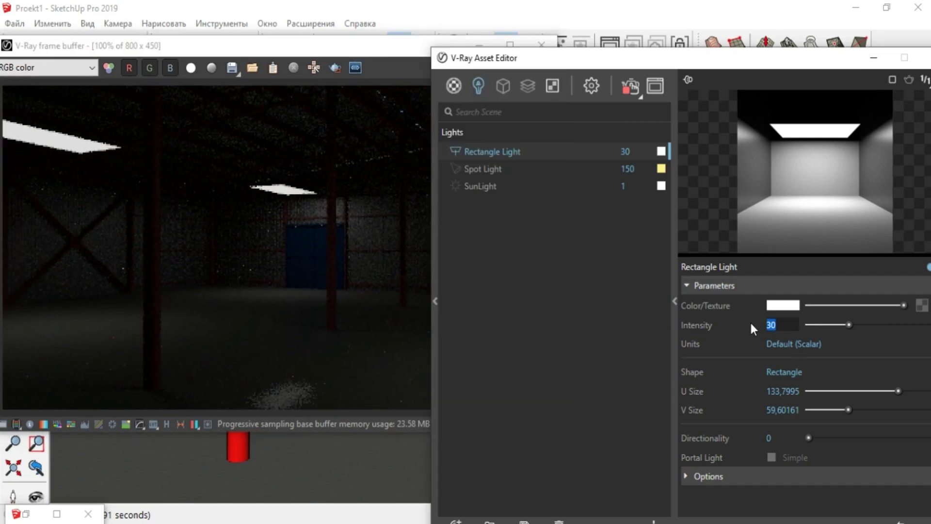
{"action": "type", "text": "60"}
{"action": "key", "text": "Return"}
{"action": "left_click_drag", "start_coordinate": [287, 51], "coordinate": [298, 47]}
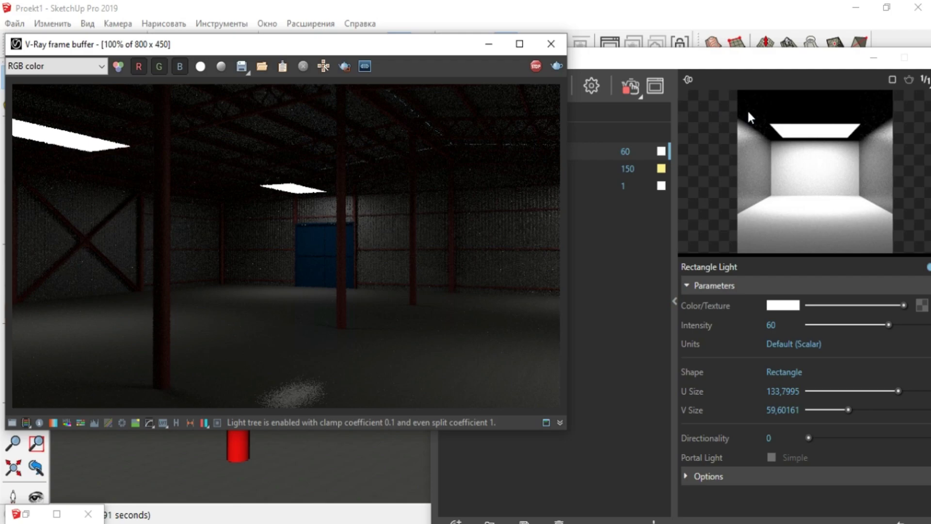
{"action": "left_click", "coordinate": [859, 60]}
{"action": "left_click", "coordinate": [387, 47]}
{"action": "left_click_drag", "start_coordinate": [596, 61], "coordinate": [610, 52]}
{"action": "left_click", "coordinate": [388, 47]}
{"action": "left_click", "coordinate": [391, 48]}
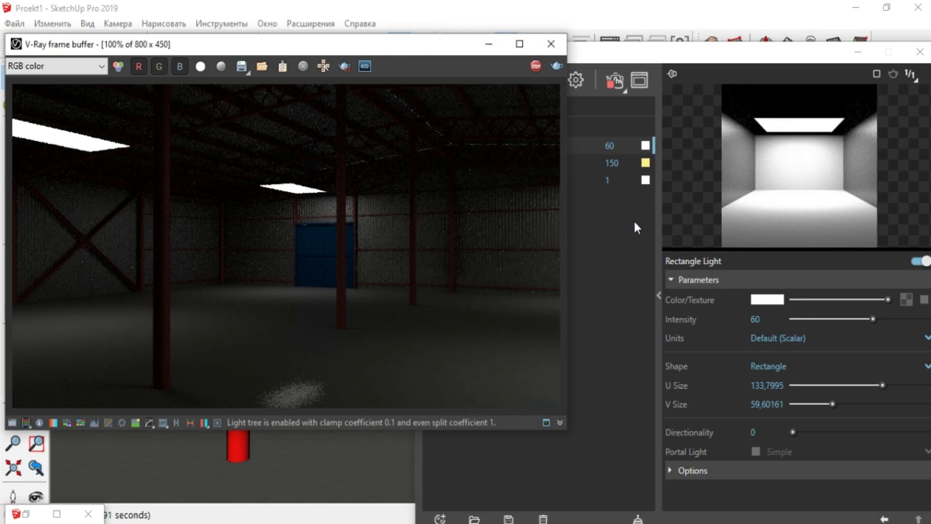
{"action": "left_click", "coordinate": [550, 50]}
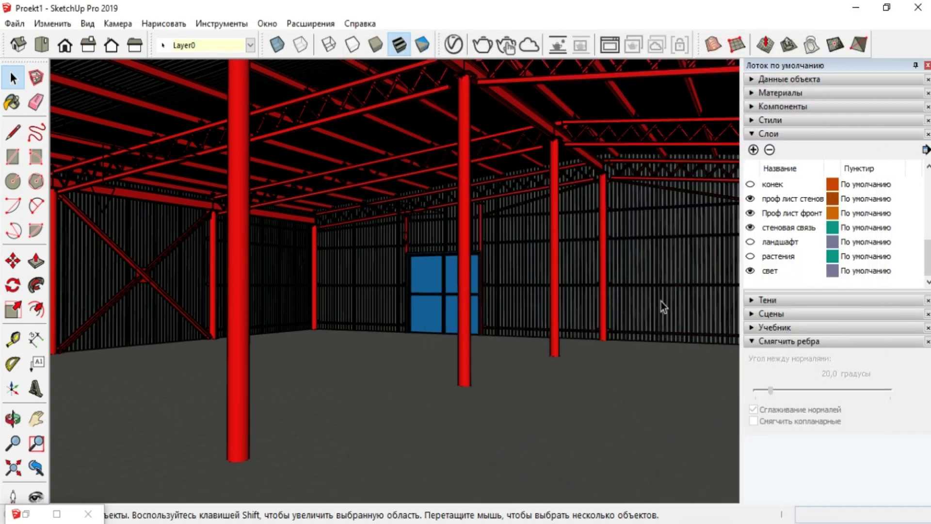
Hide the стеновая связь, Прогоны and Ферма layers and the wall, front and roof profiled-sheet layers.
{"action": "left_click", "coordinate": [749, 226]}
{"action": "left_click", "coordinate": [750, 199]}
{"action": "scroll", "coordinate": [779, 230], "scroll_direction": "up", "scroll_amount": 2}
{"action": "left_click", "coordinate": [751, 241]}
{"action": "left_click", "coordinate": [750, 184]}
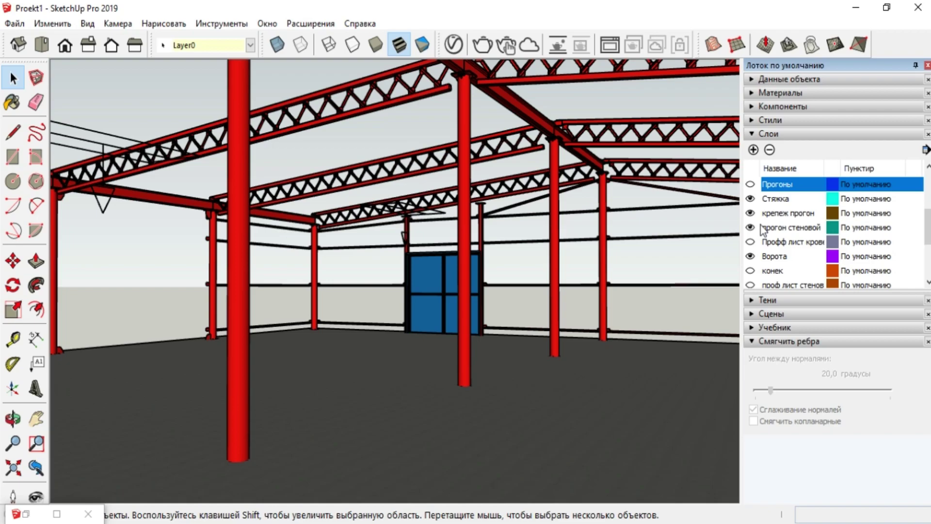
{"action": "scroll", "coordinate": [761, 229], "scroll_direction": "up", "scroll_amount": 2}
{"action": "left_click", "coordinate": [750, 255]}
Create a scene from the current interior view, saving the style changes as a new style.
{"action": "left_click", "coordinate": [771, 314]}
{"action": "left_click", "coordinate": [769, 329]}
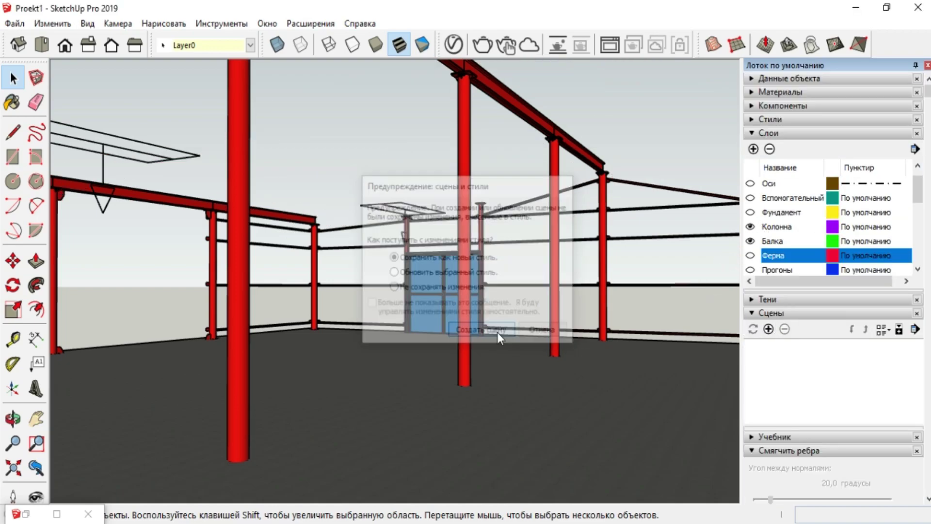
{"action": "left_click", "coordinate": [485, 333]}
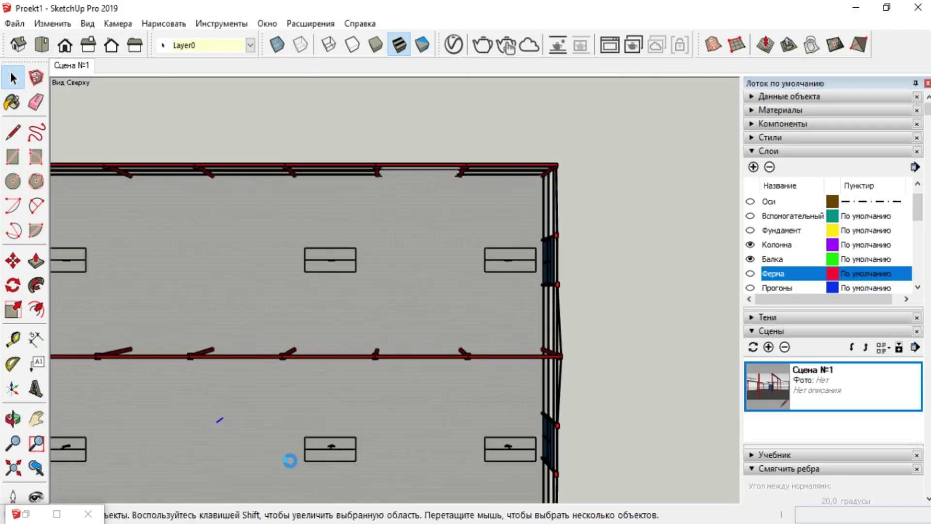
Delete the stray selected line and switch the top view to parallel projection.
{"action": "key", "text": "Delete"}
{"action": "scroll", "coordinate": [290, 461], "scroll_direction": "down", "scroll_amount": 3}
{"action": "scroll", "coordinate": [148, 318], "scroll_direction": "up", "scroll_amount": 1}
{"action": "left_click", "coordinate": [85, 25]}
{"action": "mouse_move", "coordinate": [117, 24]}
{"action": "left_click", "coordinate": [154, 97]}
Assign both rows of rectangle lights to the lighting layer.
{"action": "left_click_drag", "start_coordinate": [120, 289], "coordinate": [568, 345]}
{"action": "left_click", "coordinate": [186, 49]}
{"action": "left_click", "coordinate": [184, 230]}
{"action": "left_click_drag", "start_coordinate": [122, 408], "coordinate": [579, 469]}
{"action": "left_click", "coordinate": [209, 51]}
{"action": "left_click", "coordinate": [202, 268]}
Draw a rectangle corner to corner over the rectangle light nearest the first gate.
{"action": "left_click_drag", "start_coordinate": [347, 214], "coordinate": [263, 151]}
{"action": "scroll", "coordinate": [404, 230], "scroll_direction": "down", "scroll_amount": 2}
{"action": "middle_click_drag", "start_coordinate": [404, 230], "coordinate": [327, 411]}
{"action": "scroll", "coordinate": [243, 264], "scroll_direction": "up", "scroll_amount": 5}
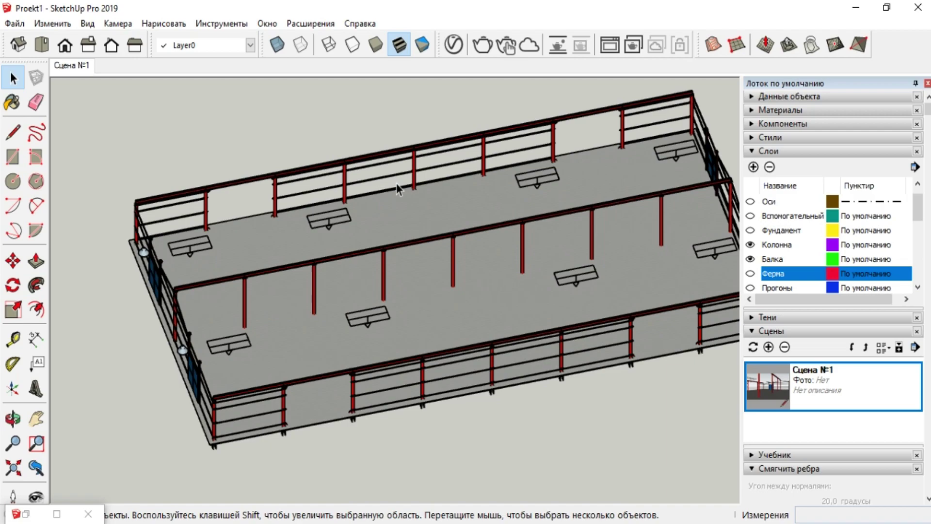
{"action": "scroll", "coordinate": [184, 247], "scroll_direction": "up", "scroll_amount": 4}
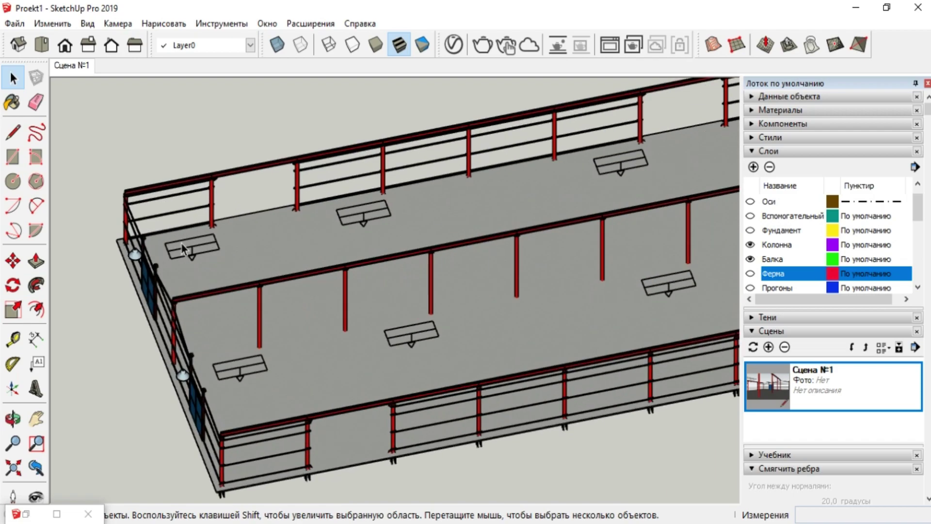
{"action": "left_click", "coordinate": [13, 157]}
{"action": "scroll", "coordinate": [159, 257], "scroll_direction": "up", "scroll_amount": 4}
{"action": "left_click", "coordinate": [128, 235]}
{"action": "left_click", "coordinate": [423, 266]}
{"action": "left_click", "coordinate": [423, 266]}
Align the view to the new rectangular face and group the face without the light.
{"action": "key", "text": "space"}
{"action": "left_click", "coordinate": [225, 237]}
{"action": "right_click", "coordinate": [225, 237]}
{"action": "left_click", "coordinate": [189, 239]}
{"action": "right_click", "coordinate": [189, 239]}
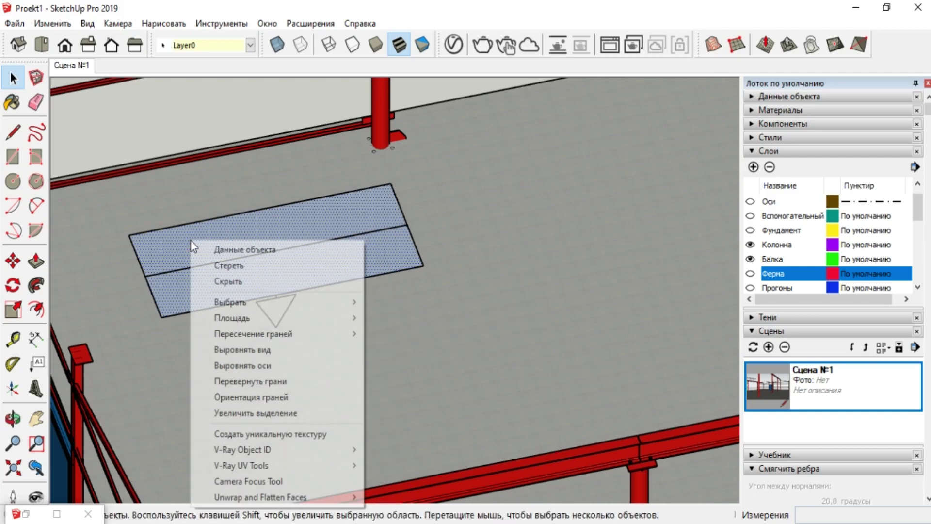
{"action": "left_click", "coordinate": [241, 350]}
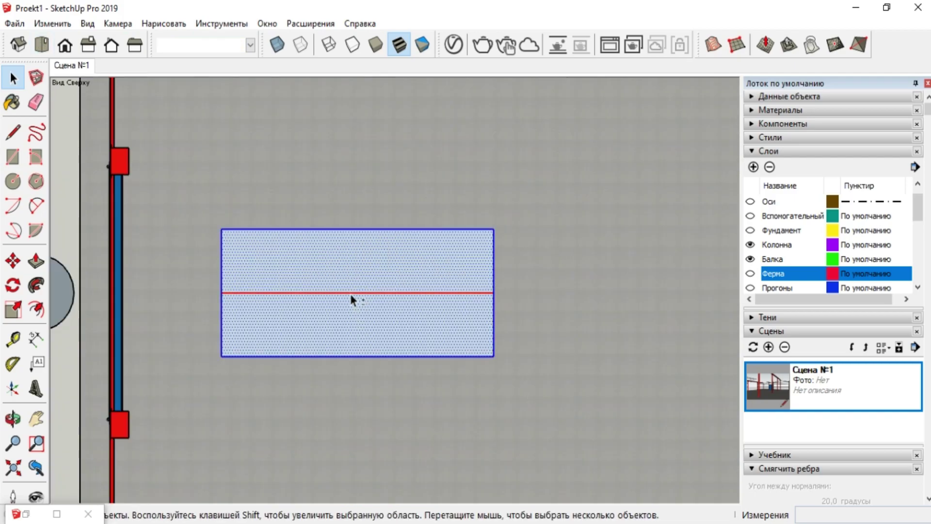
{"action": "left_click", "coordinate": [328, 294], "text": "shift"}
{"action": "right_click", "coordinate": [355, 279]}
{"action": "left_click", "coordinate": [448, 142]}
Open the rectangle's group for editing and offset the face outline inward.
{"action": "double_click", "coordinate": [413, 266]}
{"action": "middle_click_drag", "start_coordinate": [413, 267], "coordinate": [529, 126]}
{"action": "scroll", "coordinate": [317, 345], "scroll_direction": "up", "scroll_amount": 1}
{"action": "key", "text": "f"}
{"action": "left_click", "coordinate": [318, 345]}
{"action": "left_click", "coordinate": [314, 287]}
{"action": "left_click", "coordinate": [13, 78]}
{"action": "left_click", "coordinate": [42, 45]}
Raise the inner face 500 mm along the blue axis to form a tapered lamp shade, and leave the group.
{"action": "double_click", "coordinate": [413, 226]}
{"action": "left_click", "coordinate": [13, 261]}
{"action": "scroll", "coordinate": [388, 271], "scroll_direction": "up", "scroll_amount": 1}
{"action": "scroll", "coordinate": [528, 131], "scroll_direction": "up", "scroll_amount": 1}
{"action": "left_click", "coordinate": [312, 250]}
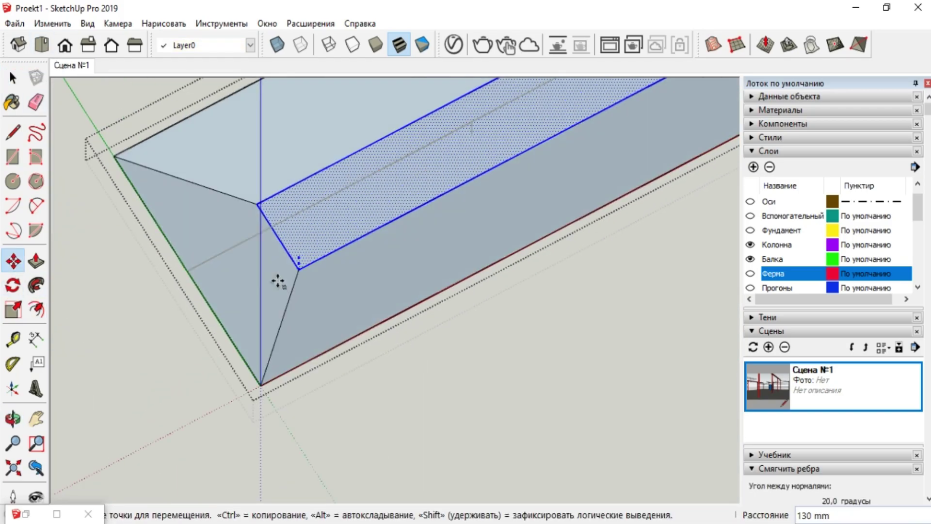
{"action": "scroll", "coordinate": [296, 264], "scroll_direction": "down", "scroll_amount": 2}
{"action": "middle_click_drag", "start_coordinate": [296, 261], "coordinate": [288, 216]}
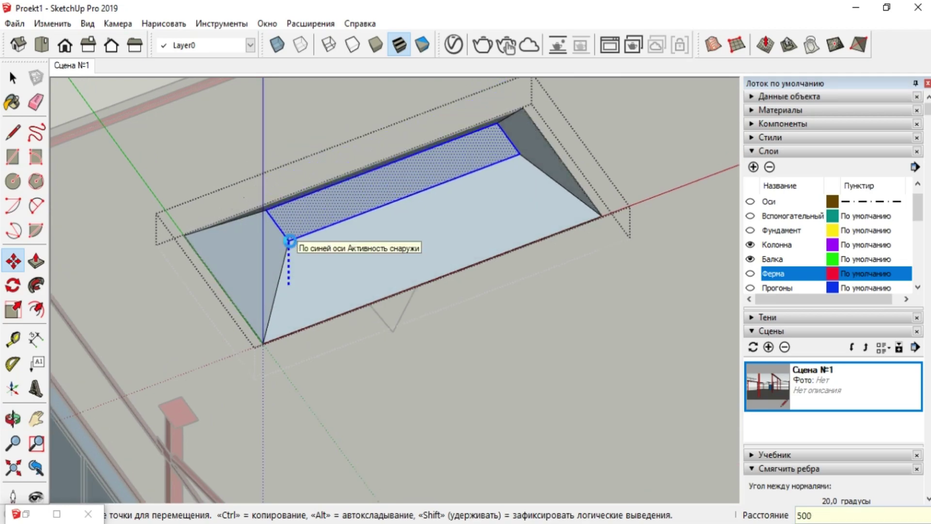
{"action": "type", "text": "500"}
{"action": "key", "text": "Return"}
{"action": "key", "text": "space"}
{"action": "scroll", "coordinate": [302, 299], "scroll_direction": "down", "scroll_amount": 4}
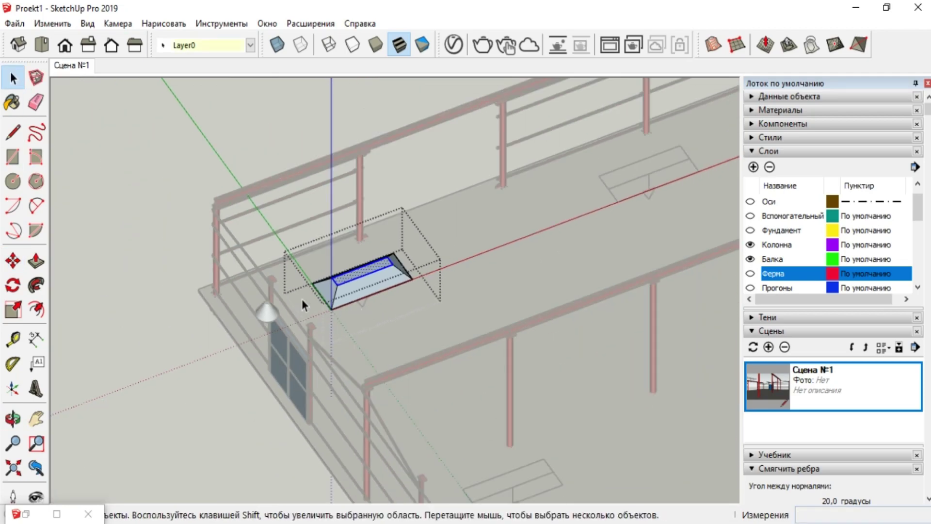
{"action": "left_click", "coordinate": [157, 201]}
Switch to the left view at the lamp shade and show the Прогоны and Ферма layers.
{"action": "left_click", "coordinate": [118, 23]}
{"action": "left_click", "coordinate": [170, 112]}
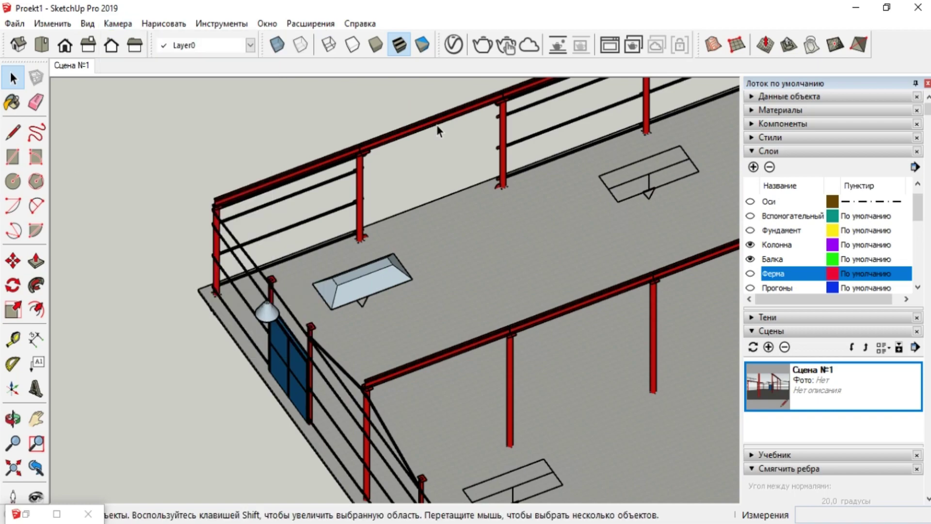
{"action": "left_click", "coordinate": [111, 45]}
{"action": "left_click", "coordinate": [134, 46]}
{"action": "scroll", "coordinate": [786, 237], "scroll_direction": "up", "scroll_amount": 1}
{"action": "scroll", "coordinate": [787, 237], "scroll_direction": "down", "scroll_amount": 1}
{"action": "left_click", "coordinate": [750, 258]}
{"action": "scroll", "coordinate": [212, 199], "scroll_direction": "up", "scroll_amount": 5}
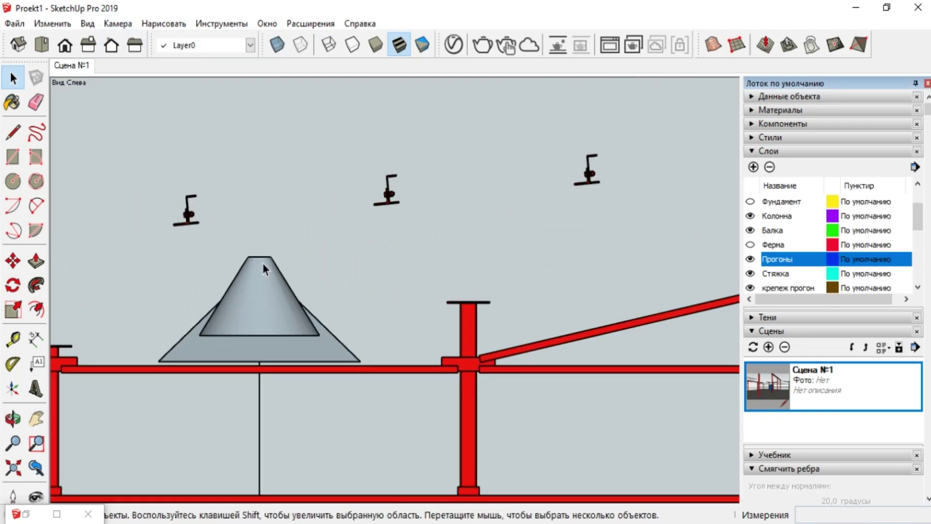
{"action": "scroll", "coordinate": [263, 269], "scroll_direction": "up", "scroll_amount": 3}
{"action": "left_click", "coordinate": [750, 245]}
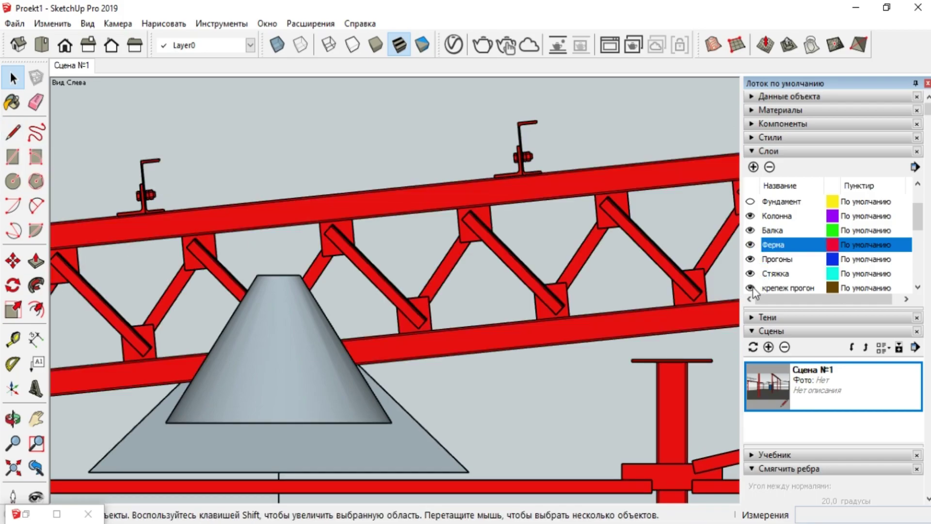
Hide the Прогоны layer and draw a hanger line from one upper corner of the lamp shade to the nearby truss.
{"action": "middle_click_drag", "start_coordinate": [596, 208], "coordinate": [524, 321]}
{"action": "scroll", "coordinate": [490, 270], "scroll_direction": "down", "scroll_amount": 8}
{"action": "middle_click_drag", "start_coordinate": [262, 310], "coordinate": [228, 310]}
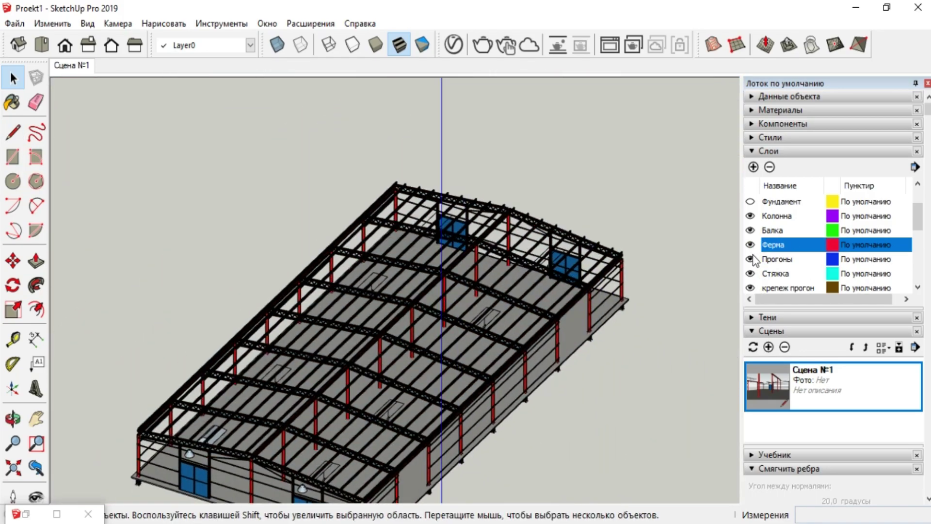
{"action": "left_click", "coordinate": [750, 258]}
{"action": "scroll", "coordinate": [105, 387], "scroll_direction": "up", "scroll_amount": 6}
{"action": "key", "text": "l"}
{"action": "scroll", "coordinate": [253, 413], "scroll_direction": "down", "scroll_amount": 3}
{"action": "mouse_move", "coordinate": [253, 414]}
{"action": "middle_mouse_down"}
{"action": "mouse_move", "coordinate": [233, 405]}
{"action": "mouse_move", "coordinate": [310, 388]}
{"action": "middle_mouse_up"}
{"action": "scroll", "coordinate": [388, 384], "scroll_direction": "up", "scroll_amount": 2}
{"action": "left_click", "coordinate": [404, 385]}
{"action": "left_click", "coordinate": [350, 264]}
{"action": "key", "text": "Escape"}
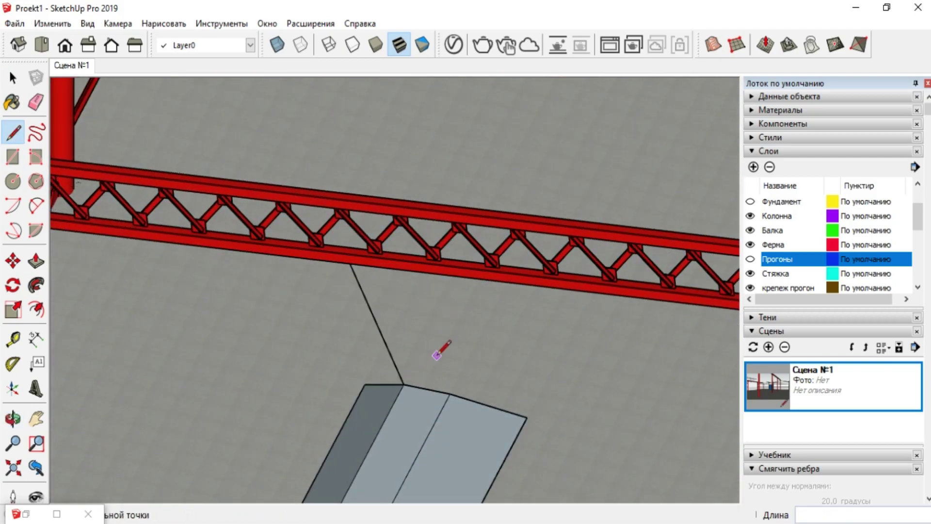
Draw a second hanger line from the adjacent upper corner of the shade to the same truss.
{"action": "middle_click_drag", "start_coordinate": [446, 400], "coordinate": [433, 454]}
{"action": "left_click", "coordinate": [432, 444]}
{"action": "scroll", "coordinate": [569, 318], "scroll_direction": "up", "scroll_amount": 2}
{"action": "left_click", "coordinate": [574, 318]}
{"action": "scroll", "coordinate": [561, 401], "scroll_direction": "down", "scroll_amount": 4}
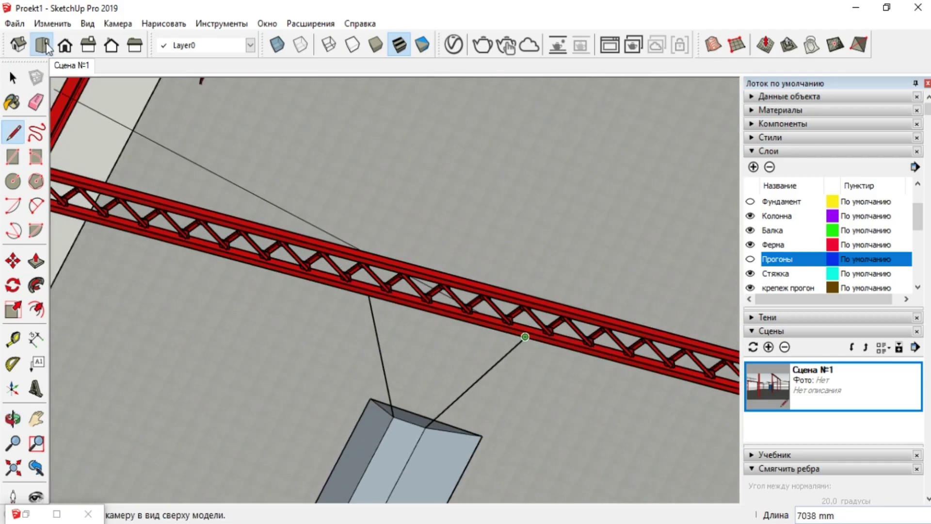
Check the hanger lines in the top view and redraw one of them from the shade corner to the truss.
{"action": "left_click", "coordinate": [42, 45]}
{"action": "key", "text": "e"}
{"action": "scroll", "coordinate": [271, 376], "scroll_direction": "up", "scroll_amount": 3}
{"action": "key", "text": "l"}
{"action": "left_click", "coordinate": [215, 352]}
{"action": "middle_click_drag", "start_coordinate": [361, 421], "coordinate": [224, 214]}
{"action": "left_click", "coordinate": [472, 227]}
{"action": "scroll", "coordinate": [485, 253], "scroll_direction": "down", "scroll_amount": 5}
{"action": "key", "text": "Escape"}
Draw two hanger lines from the upper corners at the shade's other end to the truss above the gate wall.
{"action": "scroll", "coordinate": [299, 201], "scroll_direction": "up", "scroll_amount": 2}
{"action": "scroll", "coordinate": [296, 194], "scroll_direction": "up", "scroll_amount": 4}
{"action": "left_click", "coordinate": [306, 416]}
{"action": "scroll", "coordinate": [289, 146], "scroll_direction": "up", "scroll_amount": 1}
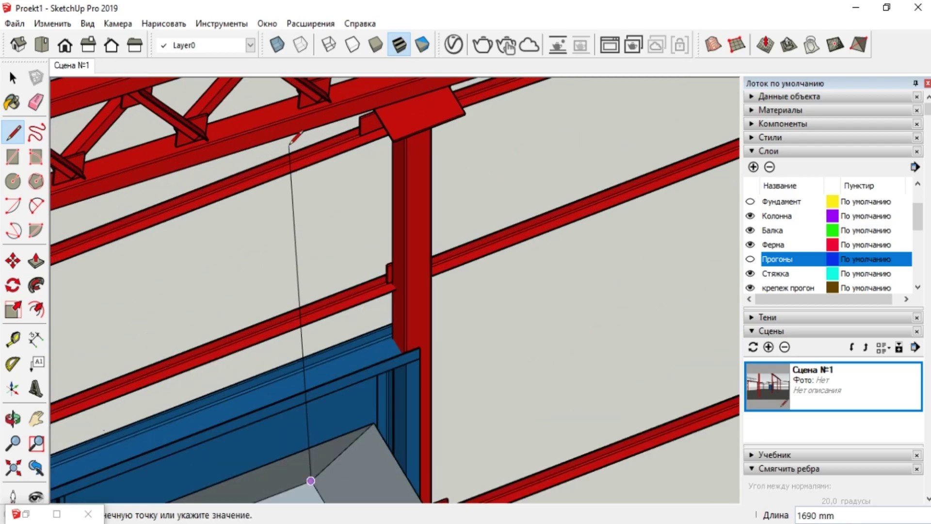
{"action": "left_click", "coordinate": [303, 129]}
{"action": "middle_click_drag", "start_coordinate": [465, 248], "coordinate": [55, 249]}
{"action": "key", "text": "Escape"}
{"action": "scroll", "coordinate": [286, 402], "scroll_direction": "down", "scroll_amount": 1}
{"action": "left_click", "coordinate": [245, 382]}
{"action": "scroll", "coordinate": [176, 240], "scroll_direction": "up", "scroll_amount": 1}
{"action": "left_click", "coordinate": [166, 219]}
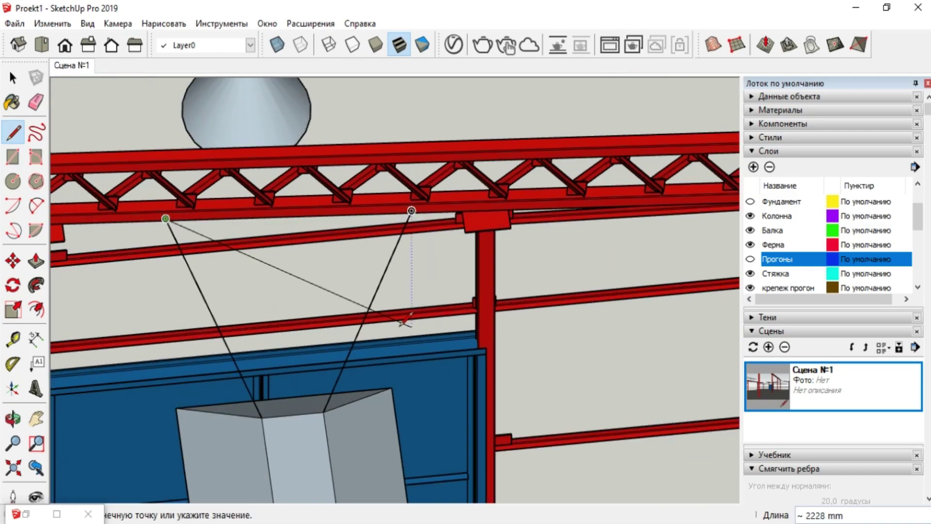
Select the lamp shade together with its four hanger lines and group them.
{"action": "key", "text": "space"}
{"action": "scroll", "coordinate": [287, 332], "scroll_direction": "down", "scroll_amount": 3}
{"action": "middle_click_drag", "start_coordinate": [287, 332], "coordinate": [545, 473]}
{"action": "left_click_drag", "start_coordinate": [570, 446], "coordinate": [404, 309]}
{"action": "left_click", "coordinate": [406, 310], "text": "shift"}
{"action": "right_click", "coordinate": [479, 355]}
{"action": "left_click", "coordinate": [552, 181]}
{"action": "scroll", "coordinate": [176, 293], "scroll_direction": "down", "scroll_amount": 5}
{"action": "left_click", "coordinate": [175, 293]}
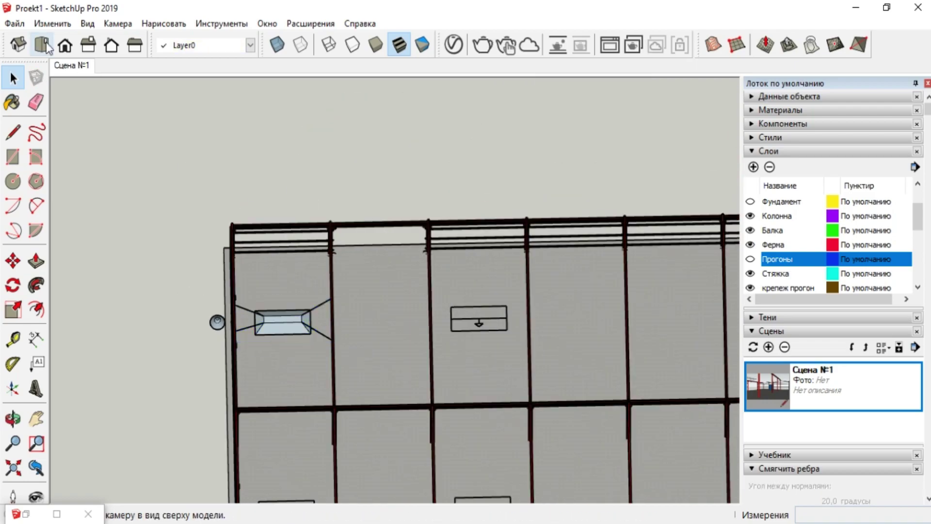
Switch to the top view and delete the other interior rectangle lights, keeping only the lamp with the shade.
{"action": "left_click", "coordinate": [43, 45]}
{"action": "left_click", "coordinate": [391, 246]}
{"action": "key", "text": "Delete"}
{"action": "left_click", "coordinate": [235, 414]}
{"action": "key", "text": "Delete"}
{"action": "left_click", "coordinate": [388, 417]}
{"action": "key", "text": "Delete"}
{"action": "key", "text": "Delete"}
{"action": "scroll", "coordinate": [263, 377], "scroll_direction": "down", "scroll_amount": 2}
{"action": "left_click", "coordinate": [663, 280]}
{"action": "key", "text": "Delete"}
{"action": "left_click", "coordinate": [667, 406]}
{"action": "key", "text": "Delete"}
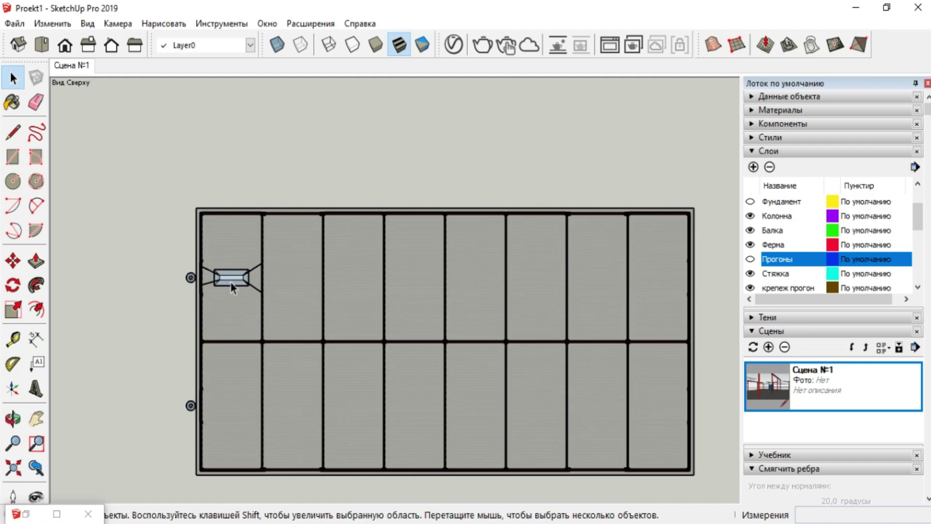
Open the lamp group, delete the hanger lines on the gate side, and copy the opposite pair beside the shade.
{"action": "scroll", "coordinate": [231, 282], "scroll_direction": "up", "scroll_amount": 8}
{"action": "double_click", "coordinate": [245, 283]}
{"action": "scroll", "coordinate": [204, 301], "scroll_direction": "up", "scroll_amount": 1}
{"action": "left_click_drag", "start_coordinate": [129, 334], "coordinate": [116, 197]}
{"action": "key", "text": "Delete"}
{"action": "left_click_drag", "start_coordinate": [468, 356], "coordinate": [436, 198]}
{"action": "key", "text": "m"}
{"action": "left_click", "coordinate": [415, 324]}
{"action": "key", "text": "ctrl"}
{"action": "left_click", "coordinate": [563, 324]}
{"action": "left_click", "coordinate": [13, 309]}
{"action": "left_click", "coordinate": [644, 284]}
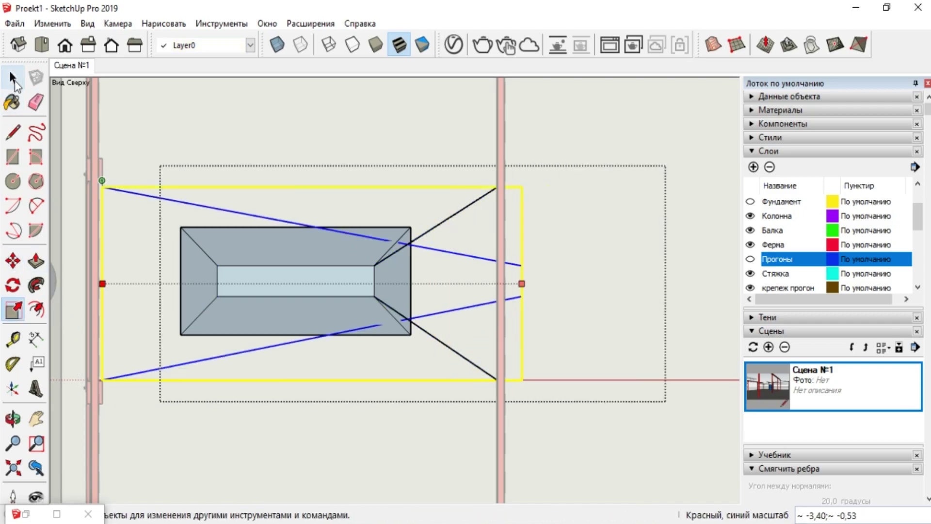
{"action": "left_click", "coordinate": [12, 79]}
Mirror the copied pair of hanger lines and move them onto the shade's upper corners on the gate side.
{"action": "right_click", "coordinate": [540, 312]}
{"action": "mouse_move", "coordinate": [612, 240]}
{"action": "left_click", "coordinate": [716, 256]}
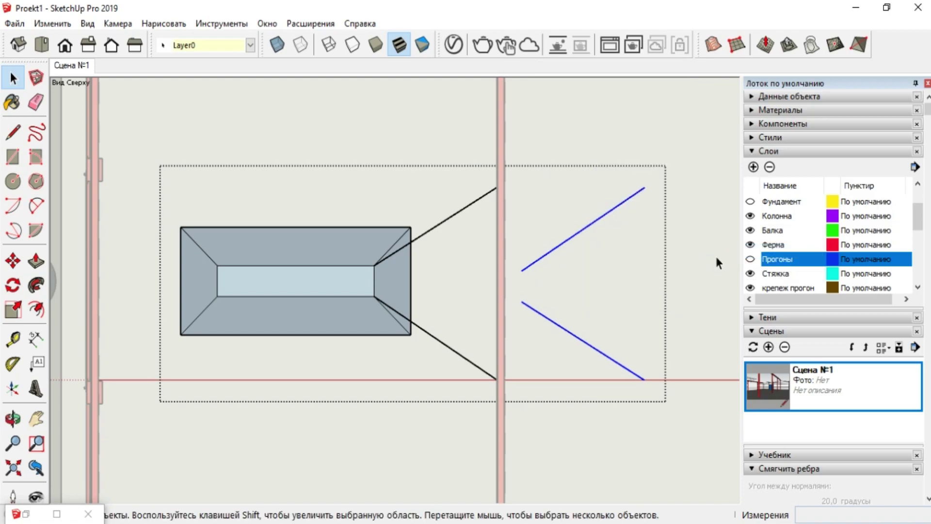
{"action": "right_click", "coordinate": [560, 242]}
{"action": "mouse_move", "coordinate": [631, 409]}
{"action": "left_click", "coordinate": [726, 418]}
{"action": "key", "text": "m"}
{"action": "left_click", "coordinate": [644, 265]}
{"action": "left_click", "coordinate": [217, 265]}
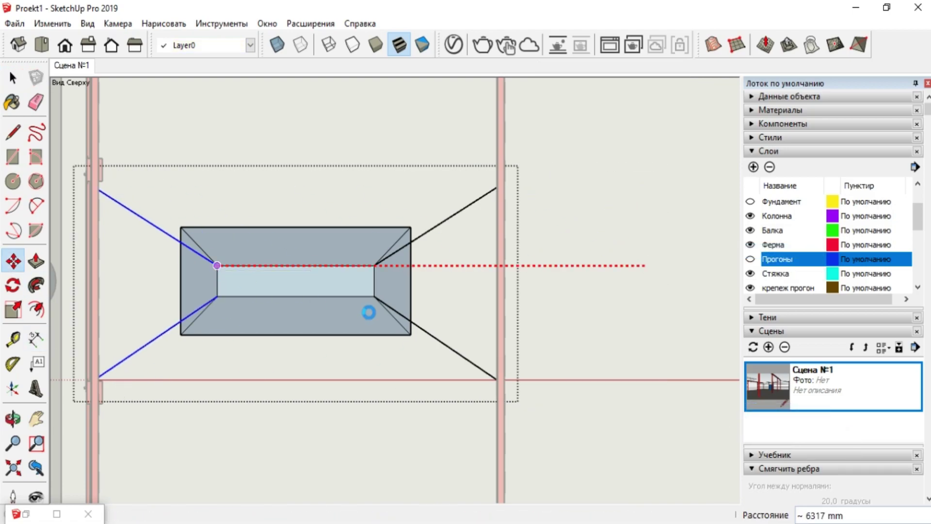
Copy the whole lamp group 12000 mm along the red axis.
{"action": "scroll", "coordinate": [291, 280], "scroll_direction": "down", "scroll_amount": 6}
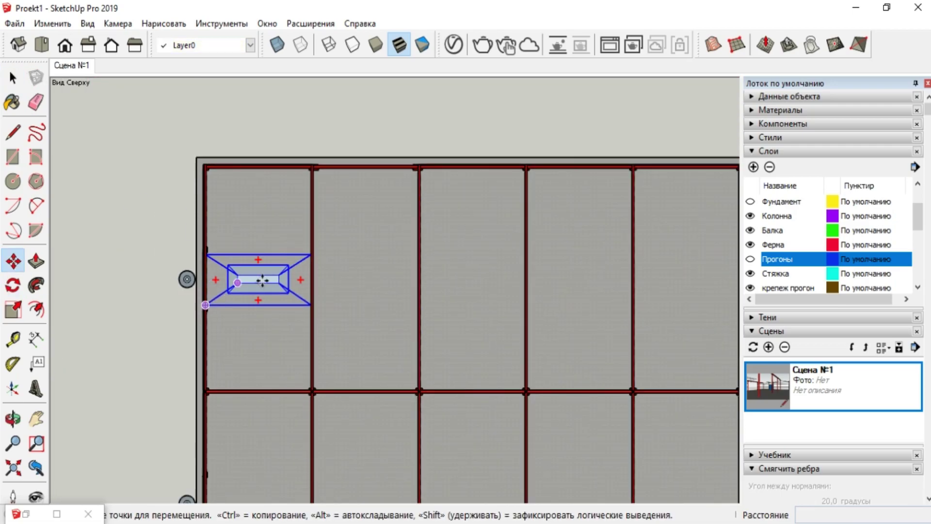
{"action": "left_click", "coordinate": [262, 280]}
{"action": "key", "text": "ctrl"}
{"action": "type", "text": "12000"}
{"action": "key", "text": "Return"}
{"action": "scroll", "coordinate": [234, 285], "scroll_direction": "down", "scroll_amount": 3}
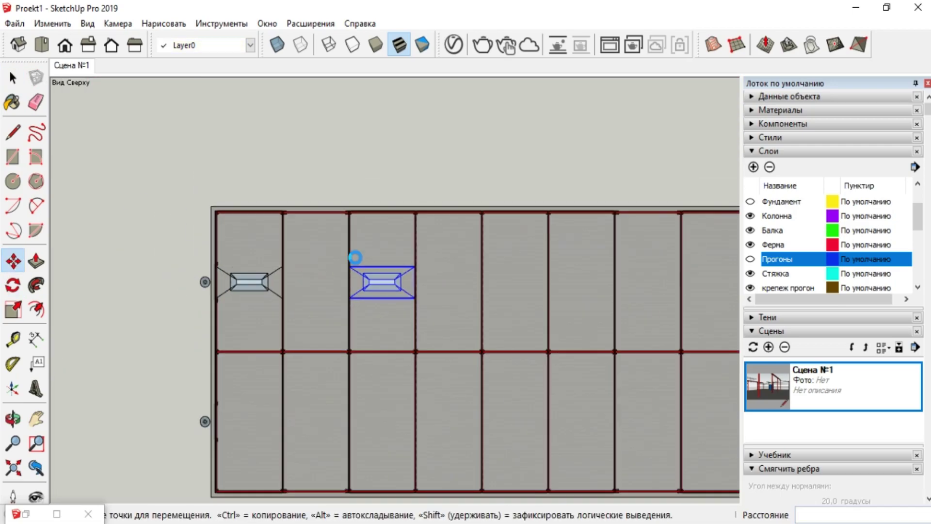
Copy both lamps together 30000 mm along the red axis towards the far end of the building.
{"action": "scroll", "coordinate": [308, 267], "scroll_direction": "down", "scroll_amount": 1}
{"action": "key", "text": "space"}
{"action": "left_click", "coordinate": [190, 283], "text": "shift"}
{"action": "key", "text": "m"}
{"action": "left_click", "coordinate": [314, 277]}
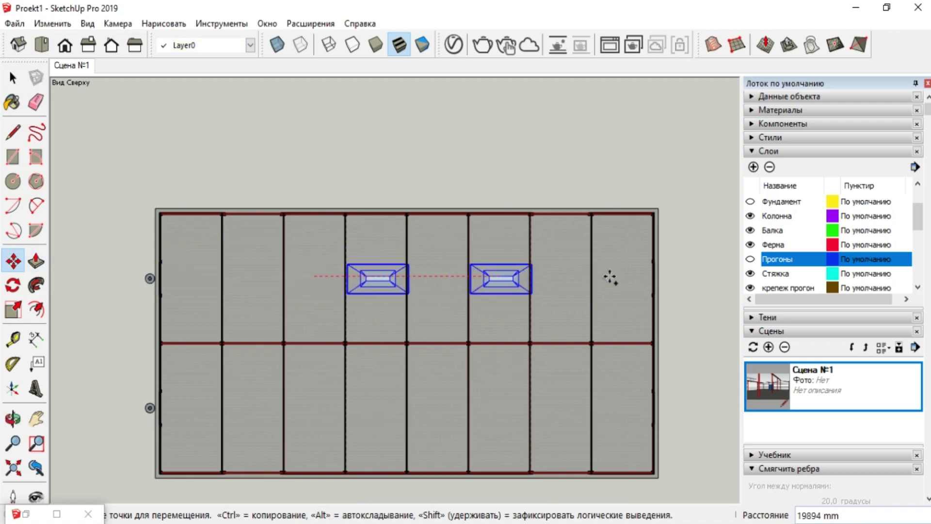
{"action": "key", "text": "ctrl"}
{"action": "type", "text": "30000"}
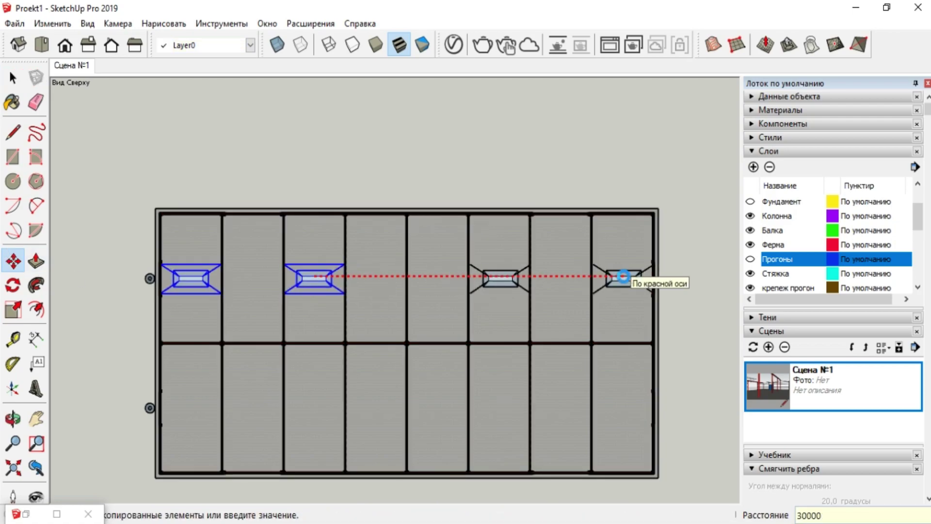
{"action": "key", "text": "Return"}
Select all four lamps and copy them across the building into the matching bays of the second row.
{"action": "left_click", "coordinate": [13, 77]}
{"action": "left_click", "coordinate": [191, 279], "text": "shift"}
{"action": "left_click", "coordinate": [315, 279], "text": "shift"}
{"action": "left_click", "coordinate": [13, 261]}
{"action": "left_click", "coordinate": [180, 280]}
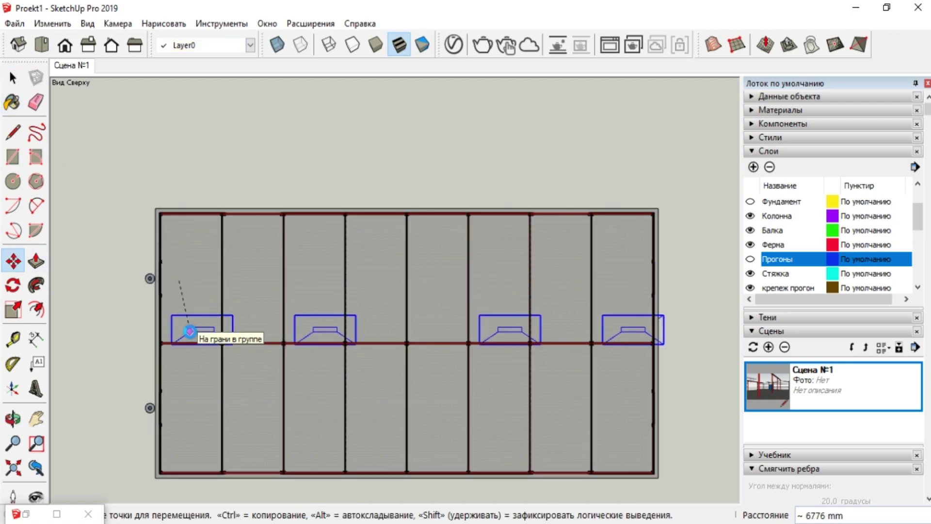
{"action": "key", "text": "ctrl"}
{"action": "type", "text": "12000"}
{"action": "key", "text": "Return"}
{"action": "key", "text": "space"}
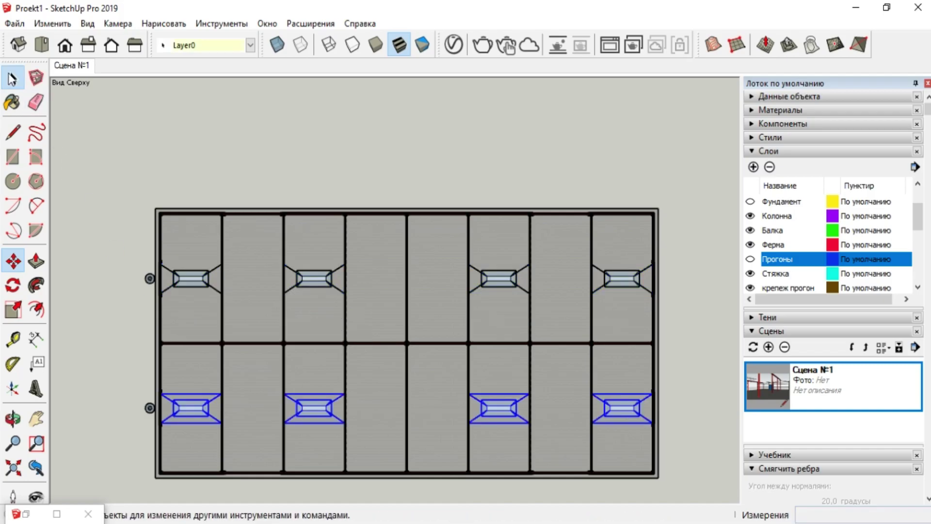
{"action": "middle_click_drag", "start_coordinate": [407, 174], "coordinate": [427, 155]}
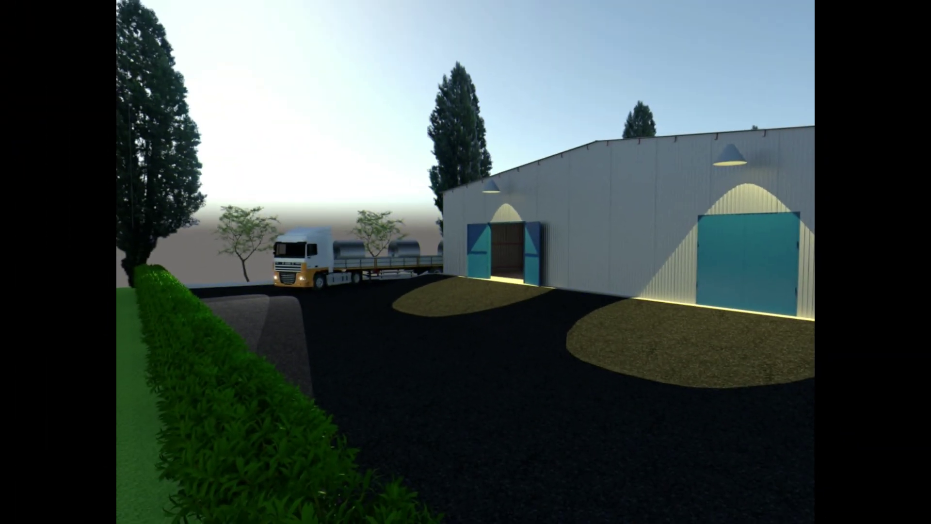